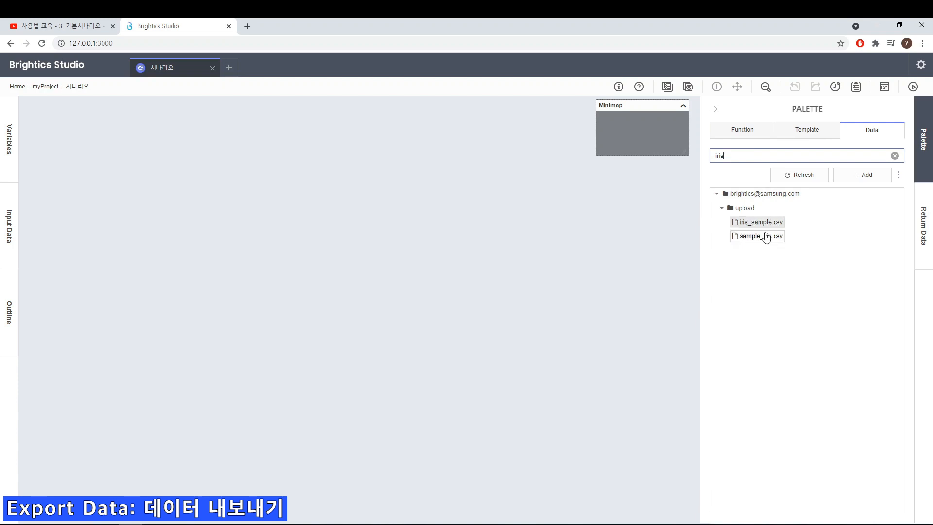
Export sample_iris.csv from the data repository with the Comma delimiter and collapse the palette
{"action": "left_click", "coordinate": [762, 236]}
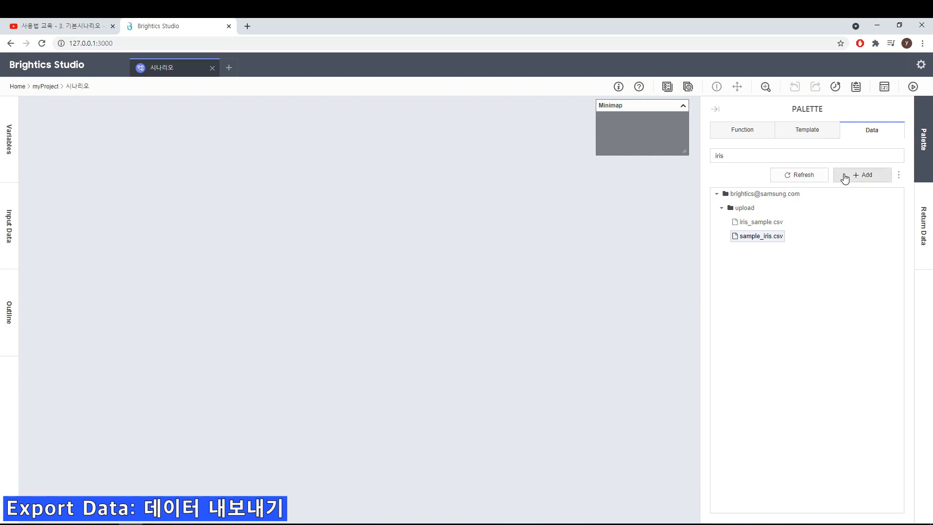
{"action": "left_click", "coordinate": [900, 176]}
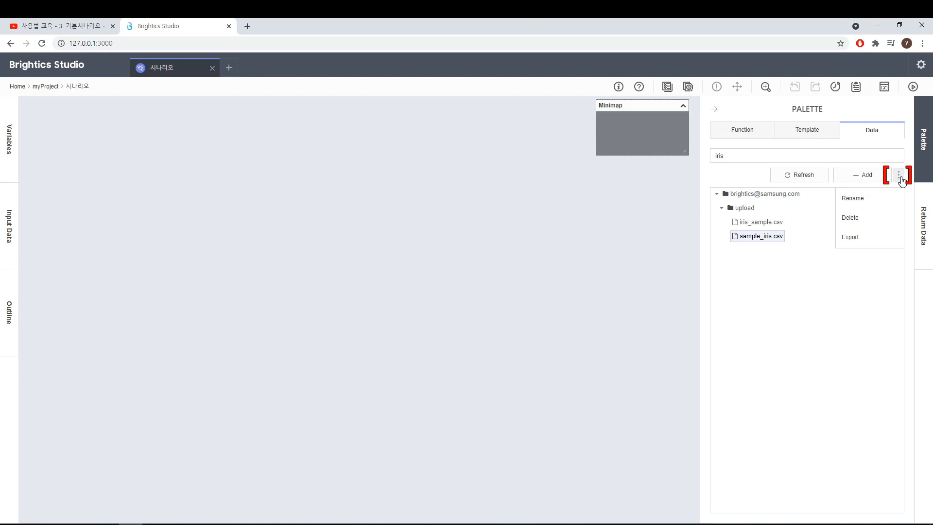
{"action": "left_click", "coordinate": [863, 238]}
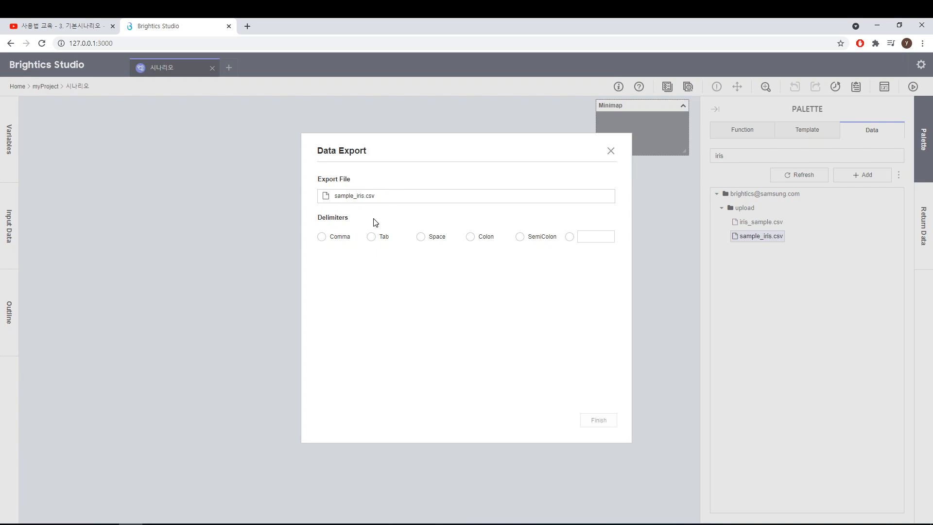
{"action": "left_click", "coordinate": [321, 238]}
{"action": "left_click", "coordinate": [595, 422]}
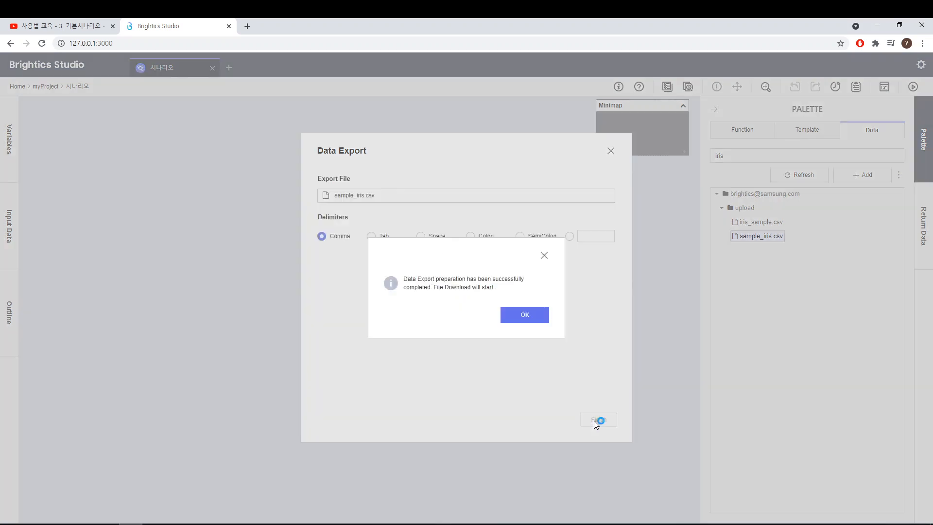
{"action": "left_click", "coordinate": [536, 310]}
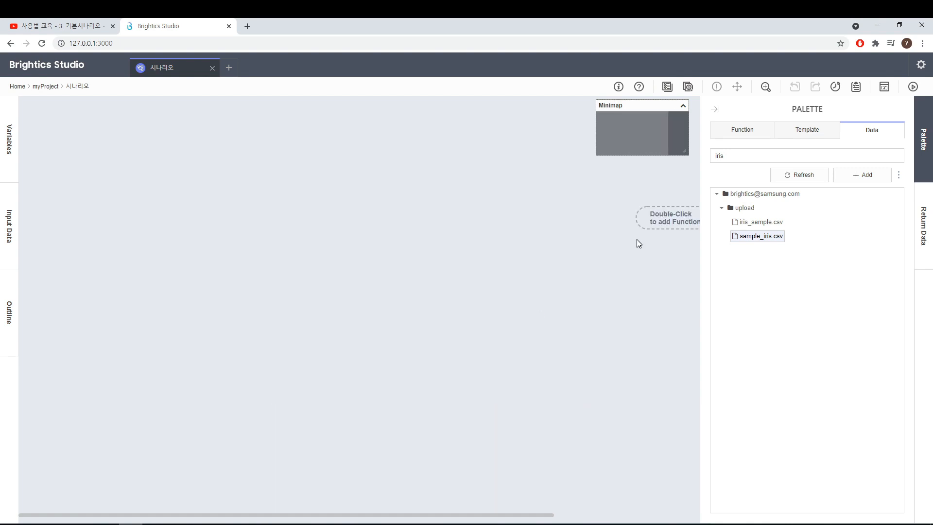
{"action": "left_click", "coordinate": [715, 108]}
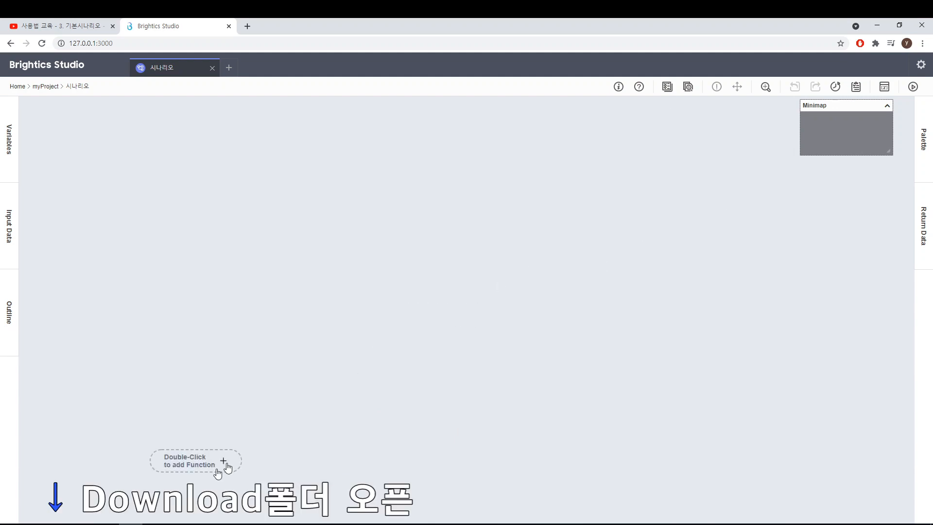
In File Explorer's Downloads folder, rename the sample_iris file to my_iris and close the folder window
{"action": "left_click", "coordinate": [107, 518]}
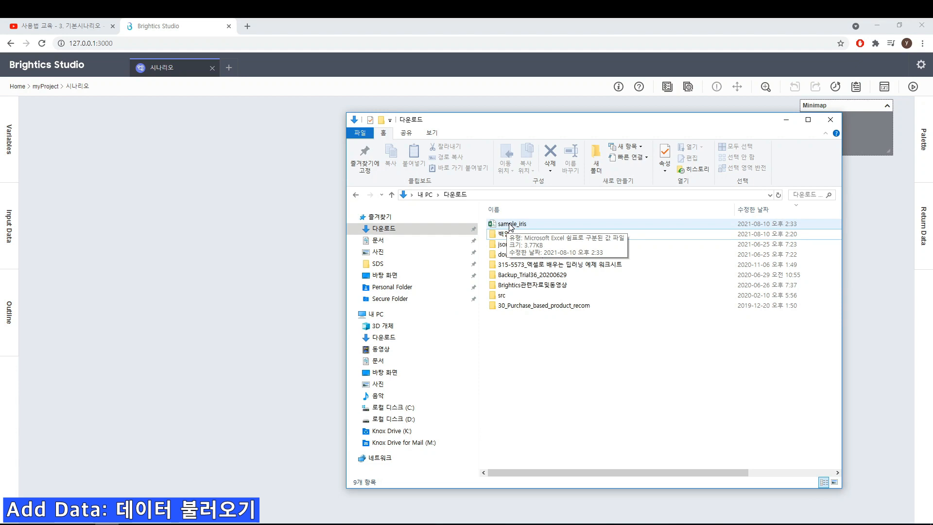
{"action": "left_click", "coordinate": [510, 226]}
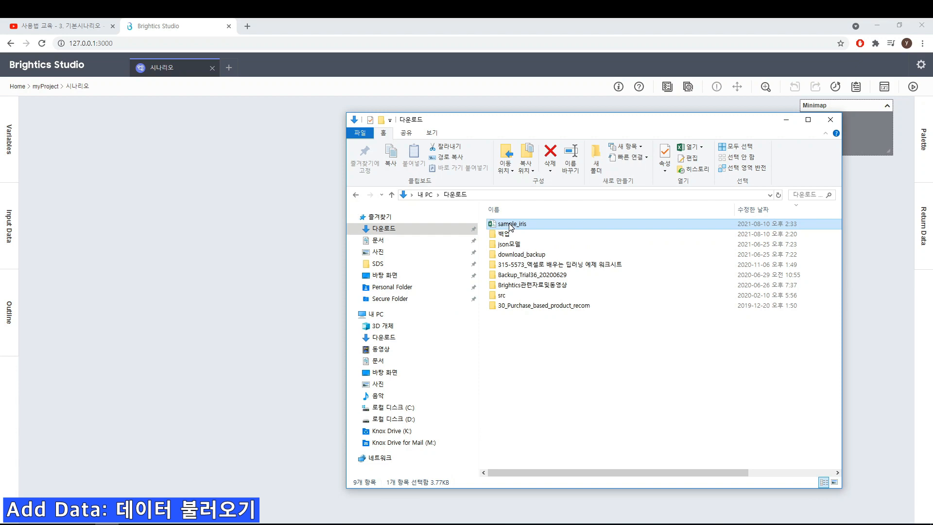
{"action": "left_click", "coordinate": [509, 223]}
{"action": "left_click_drag", "start_coordinate": [516, 224], "coordinate": [483, 232]}
{"action": "type", "text": "m"}
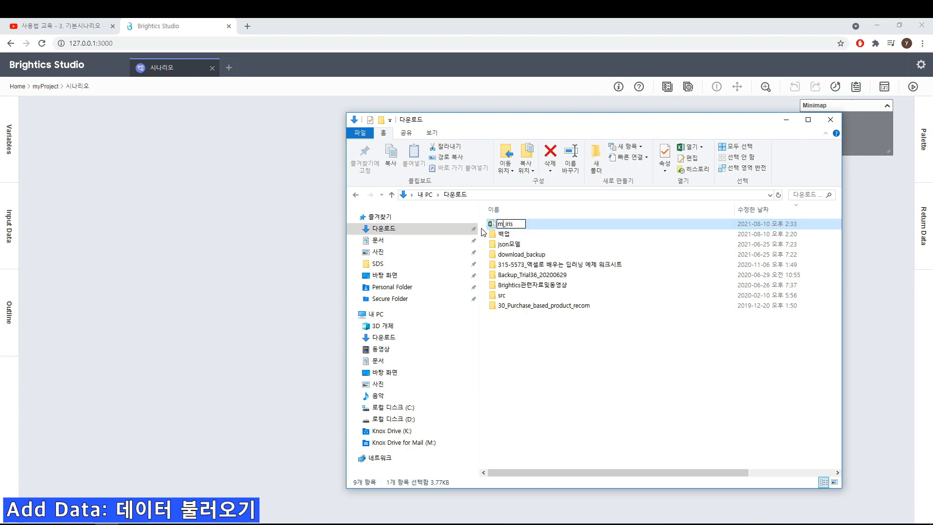
{"action": "type", "text": "y"}
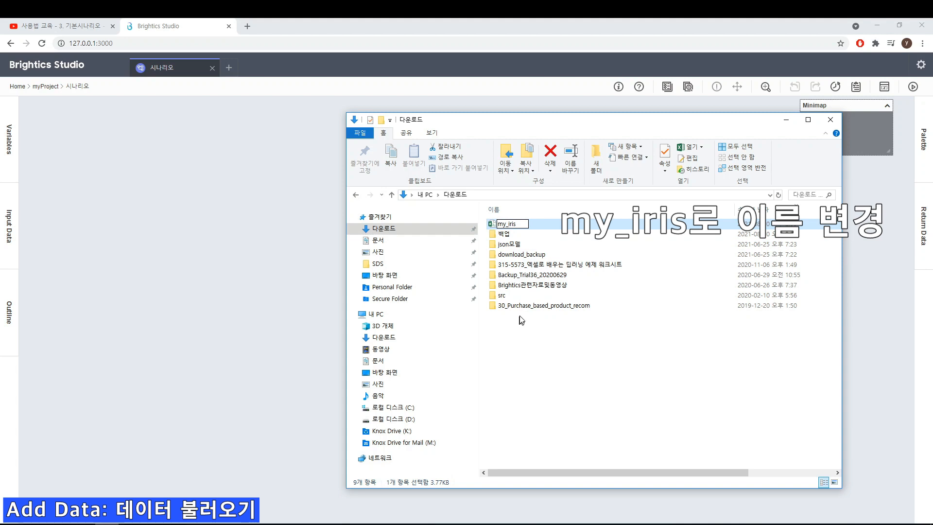
{"action": "key", "text": "Return"}
{"action": "left_click", "coordinate": [829, 120]}
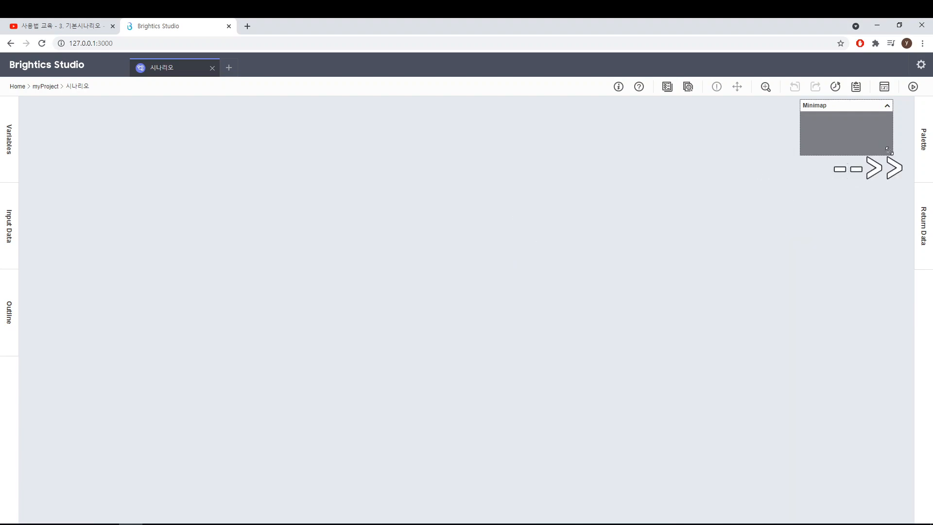
Clear the iris filter on the repository data and start adding the local file my_iris.csv, proceeding to the delimiter stage
{"action": "left_click", "coordinate": [921, 147]}
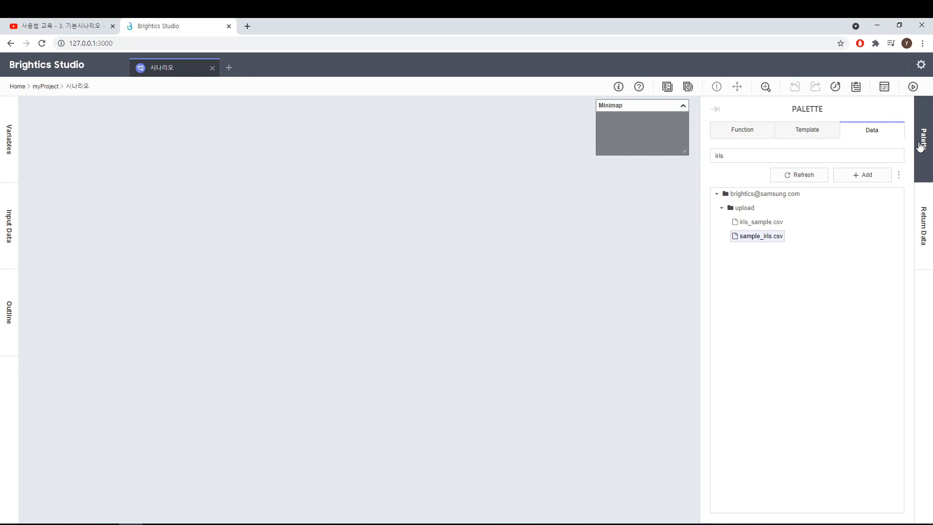
{"action": "left_click", "coordinate": [894, 155]}
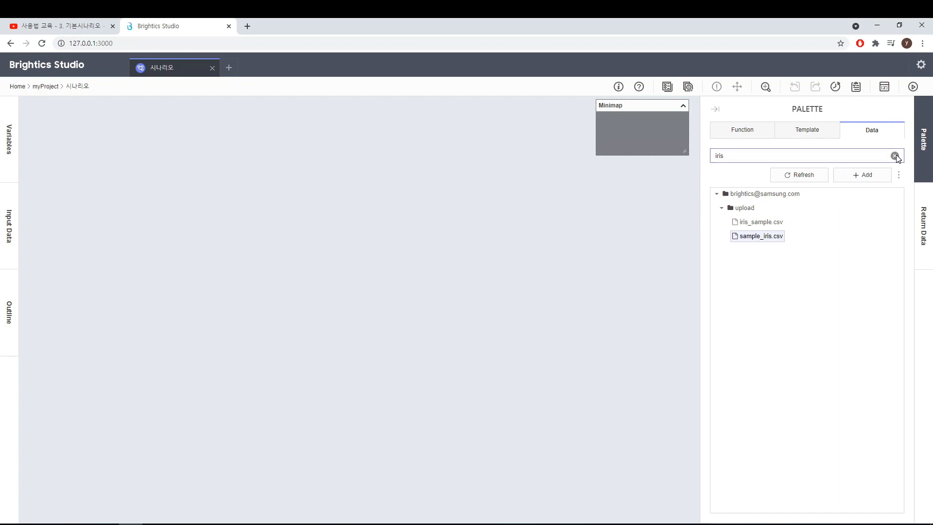
{"action": "left_click", "coordinate": [875, 179]}
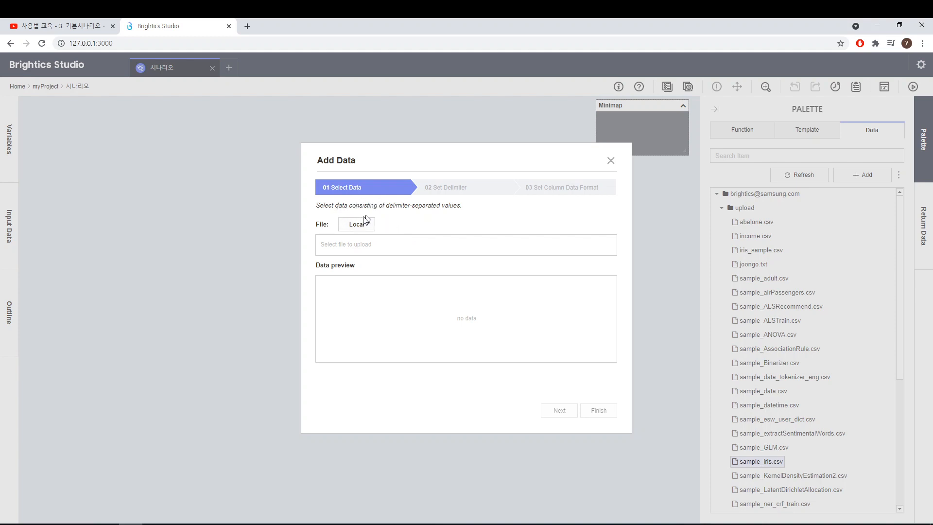
{"action": "left_click", "coordinate": [358, 226]}
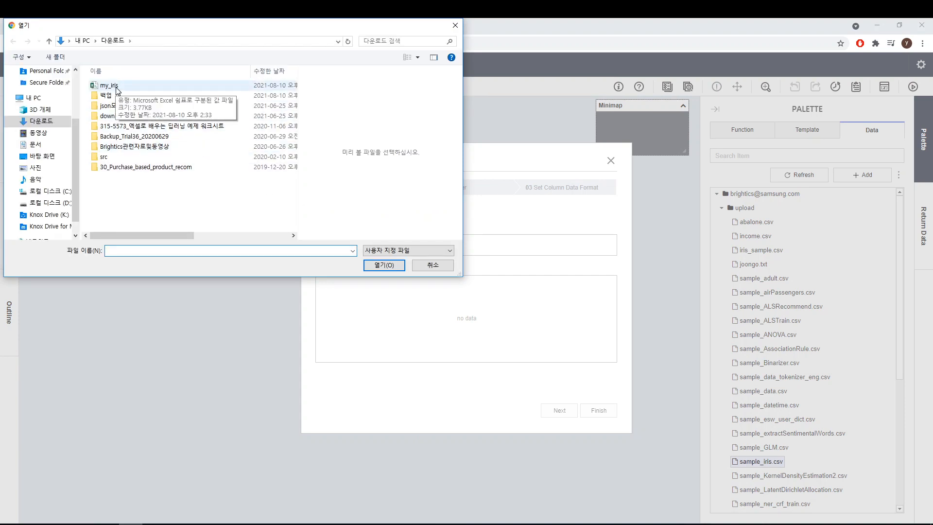
{"action": "left_click", "coordinate": [117, 90]}
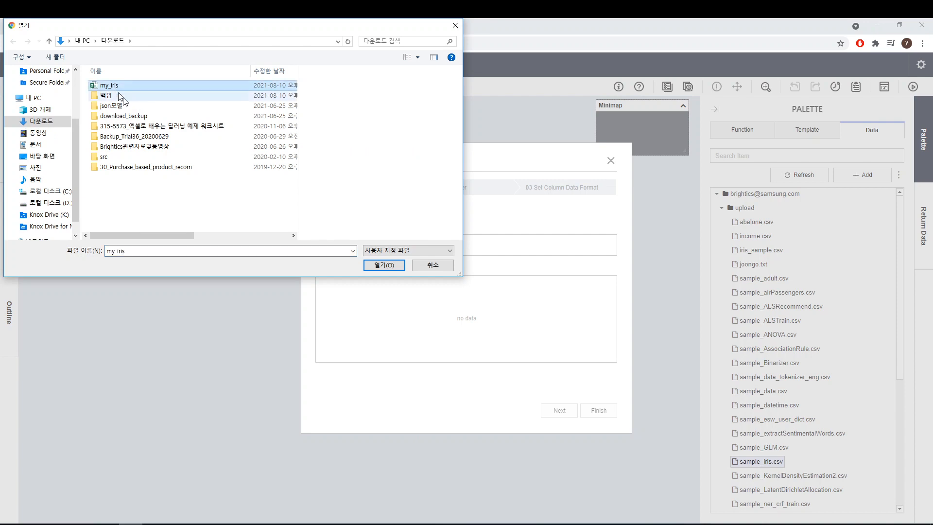
{"action": "left_click", "coordinate": [387, 268]}
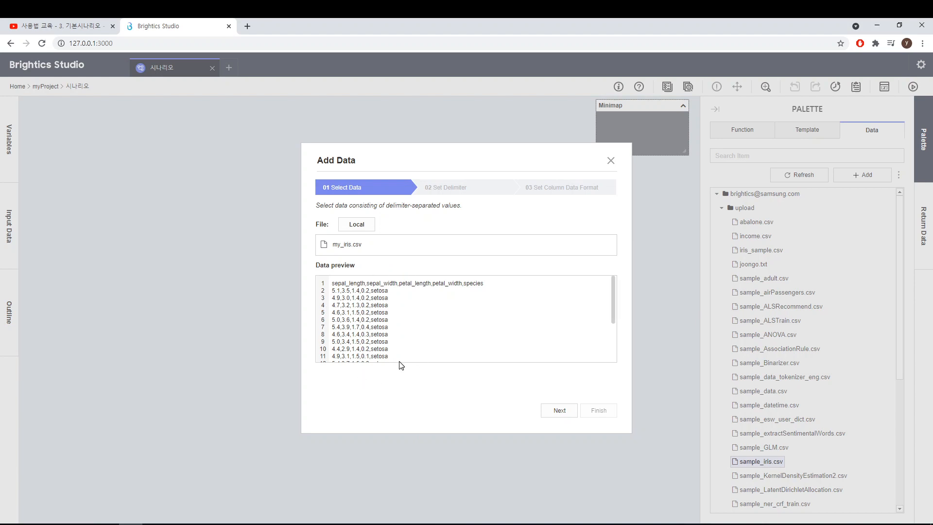
{"action": "left_click", "coordinate": [557, 414]}
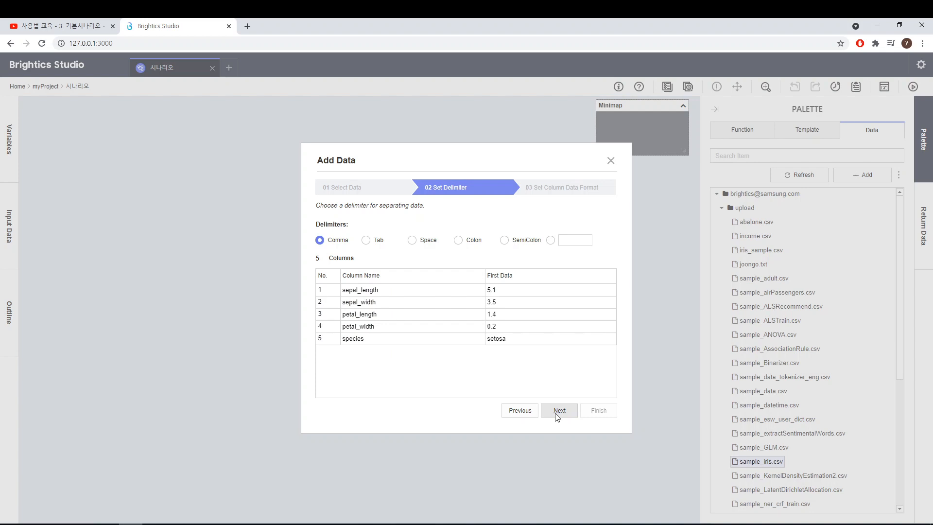
Try the Tab, Space, Colon, SemiColon and custom delimiters for the import, and switch back to Comma
{"action": "left_click", "coordinate": [366, 240]}
{"action": "left_click", "coordinate": [412, 240]}
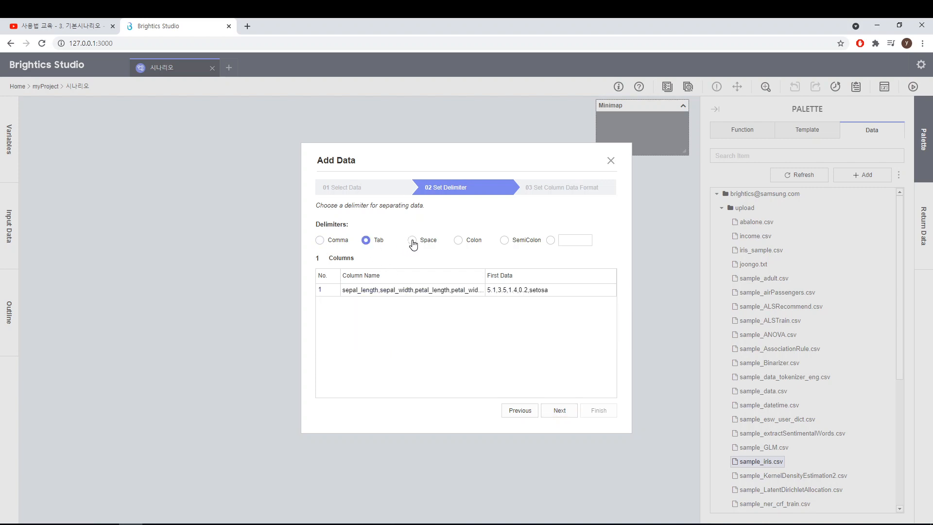
{"action": "left_click", "coordinate": [459, 241]}
{"action": "left_click", "coordinate": [505, 240]}
{"action": "left_click", "coordinate": [551, 240]}
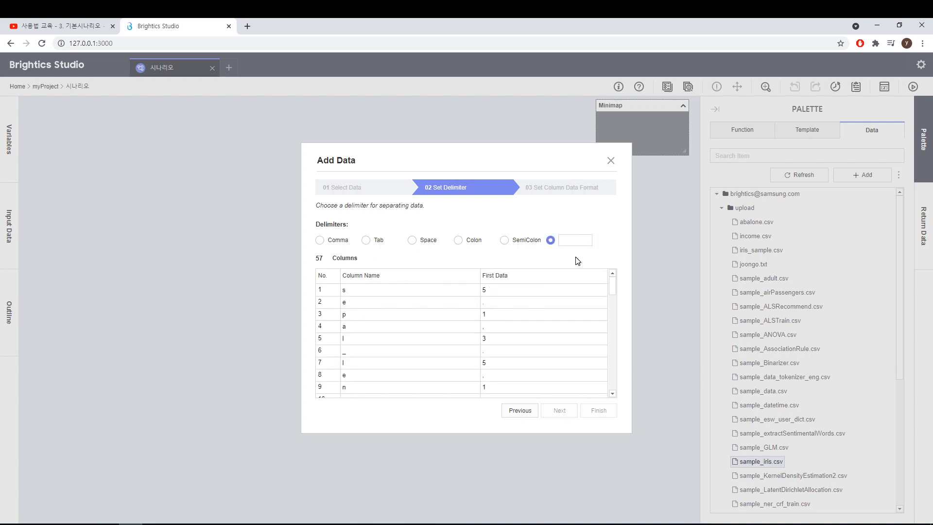
{"action": "left_click", "coordinate": [320, 241]}
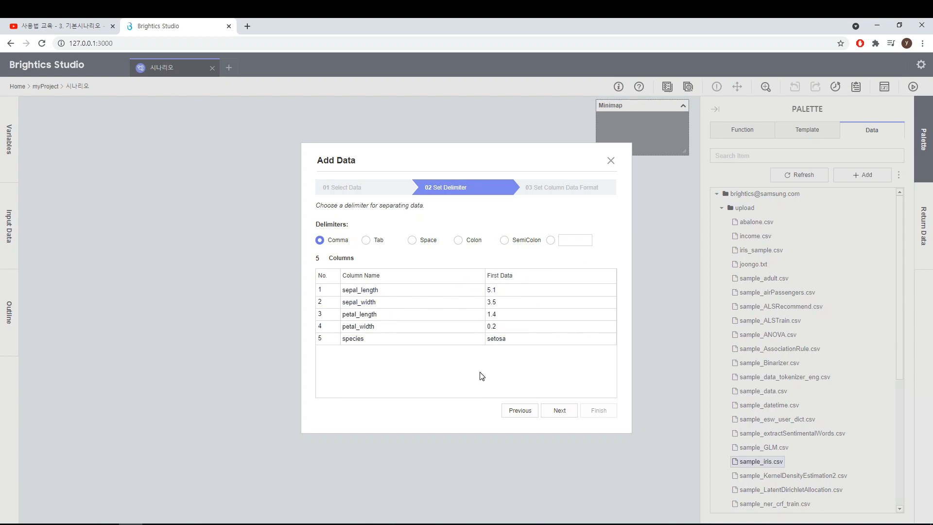
Finish adding my_iris.csv with the proposed column names and types, and refresh the repository's data list
{"action": "left_click", "coordinate": [559, 410]}
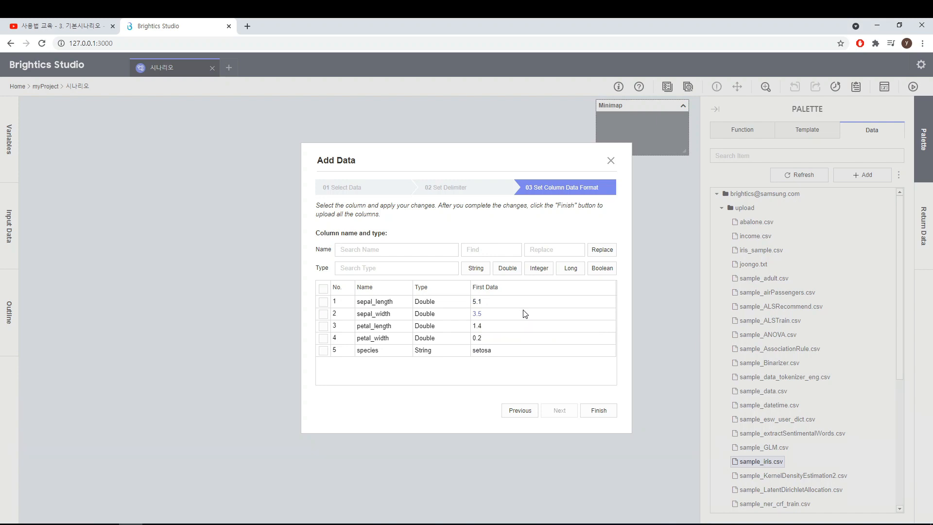
{"action": "left_click", "coordinate": [591, 415]}
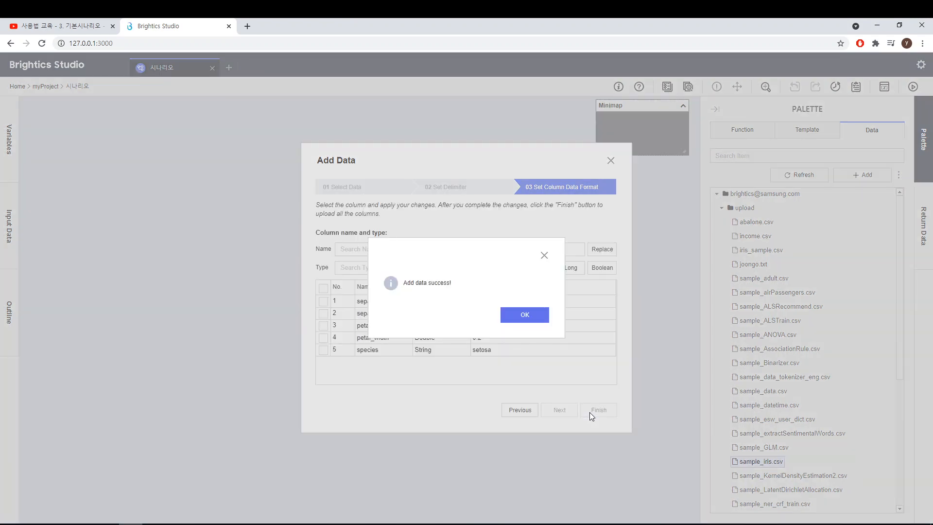
{"action": "left_click", "coordinate": [540, 317]}
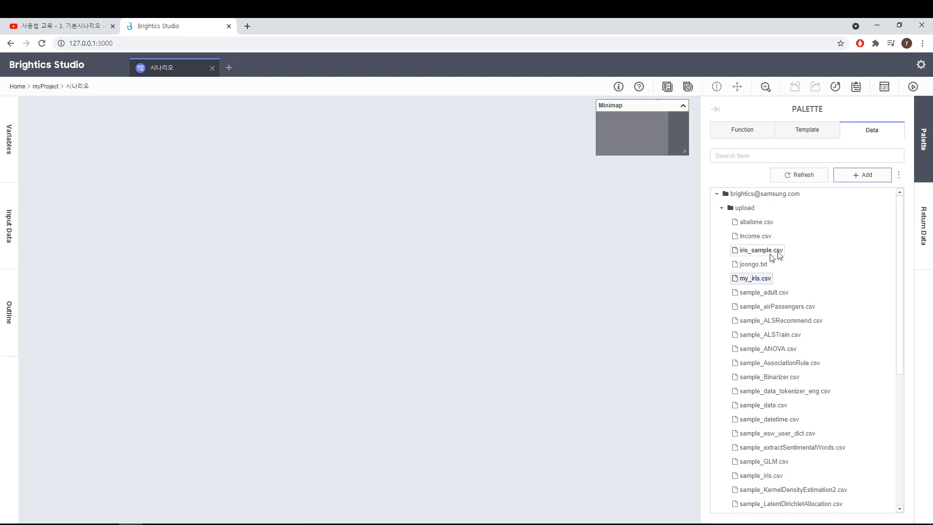
{"action": "left_click", "coordinate": [803, 176]}
{"action": "double_click", "coordinate": [744, 209]}
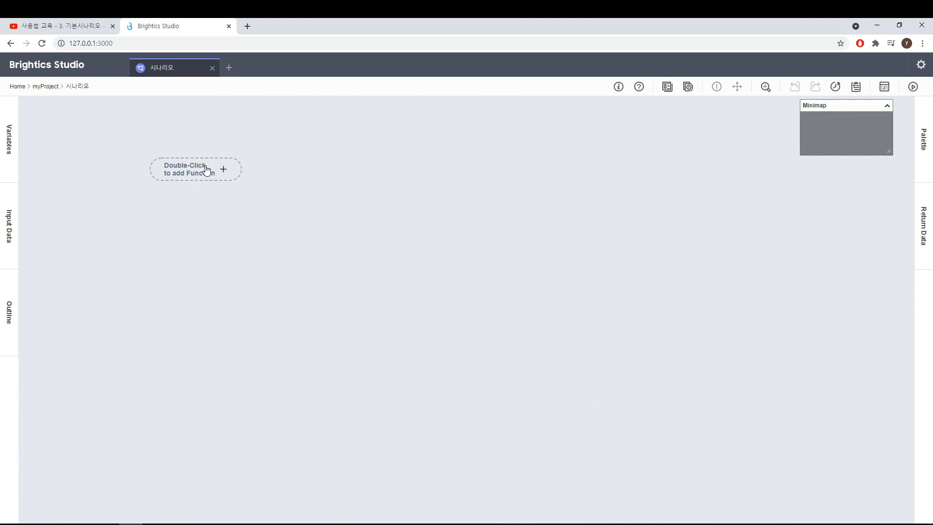
Add a Load function to the empty scenario and set its path to my_iris.csv in the upload folder
{"action": "double_click", "coordinate": [206, 169]}
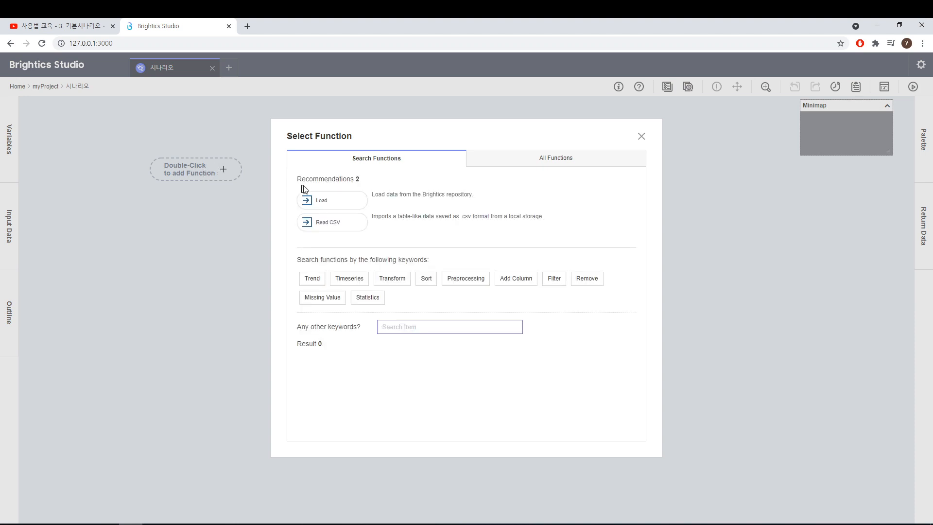
{"action": "left_click", "coordinate": [332, 207]}
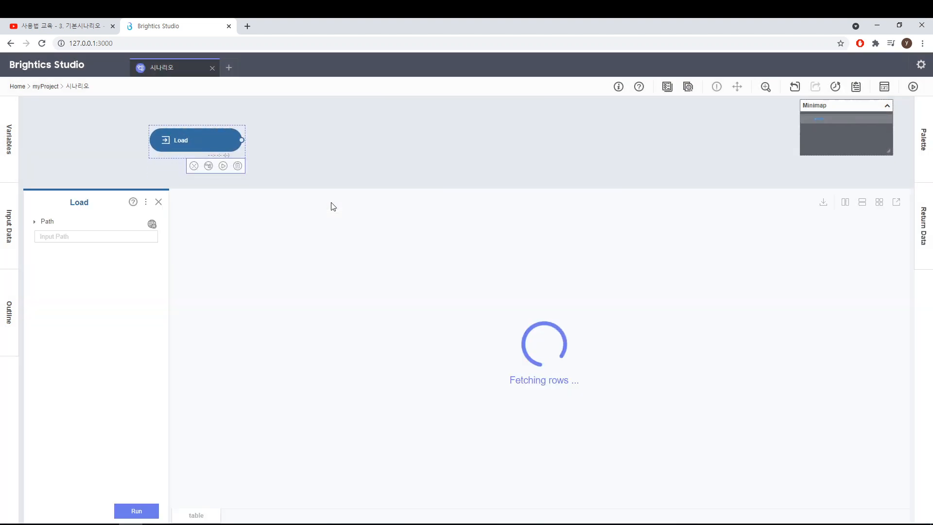
{"action": "left_click", "coordinate": [129, 238]}
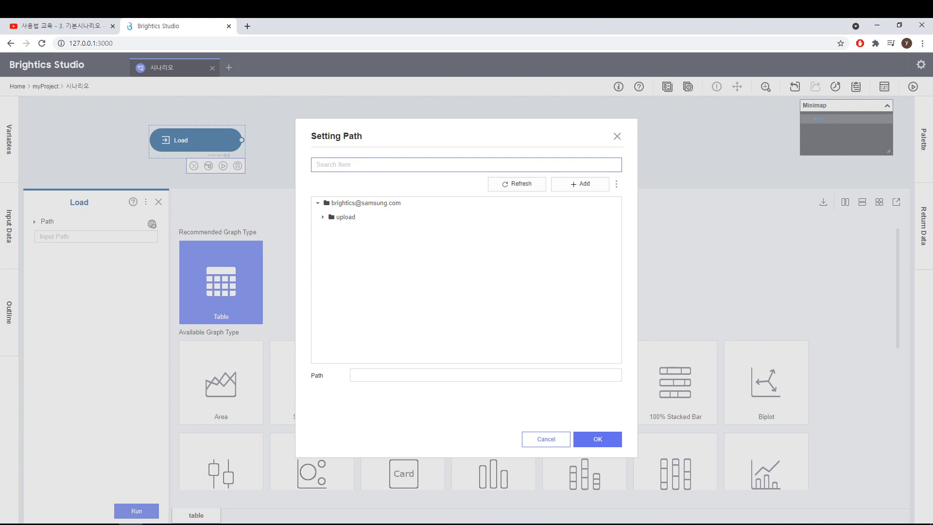
{"action": "type", "text": "iris"}
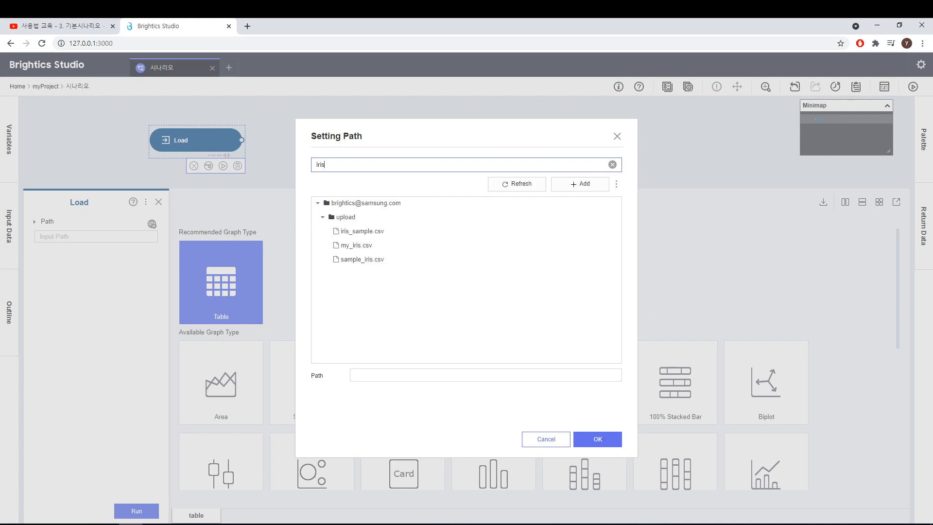
{"action": "left_click", "coordinate": [362, 247]}
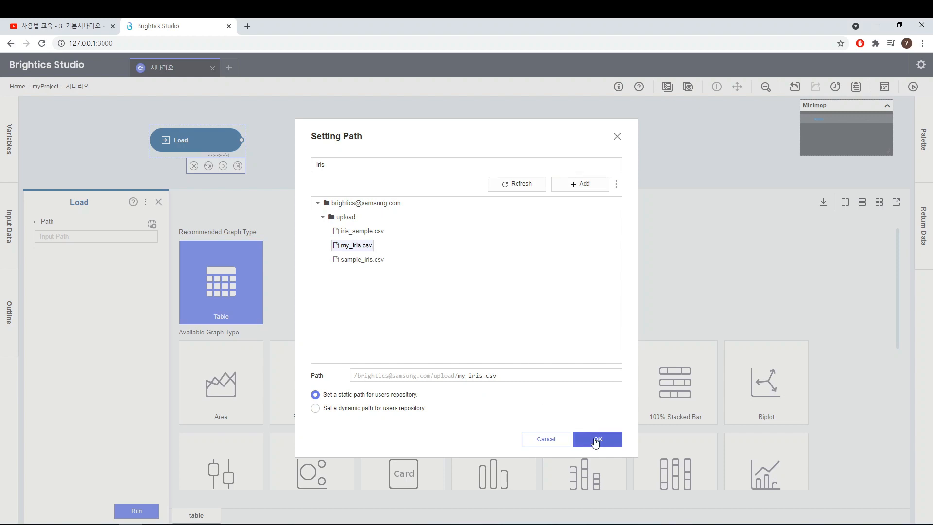
{"action": "left_click", "coordinate": [597, 440]}
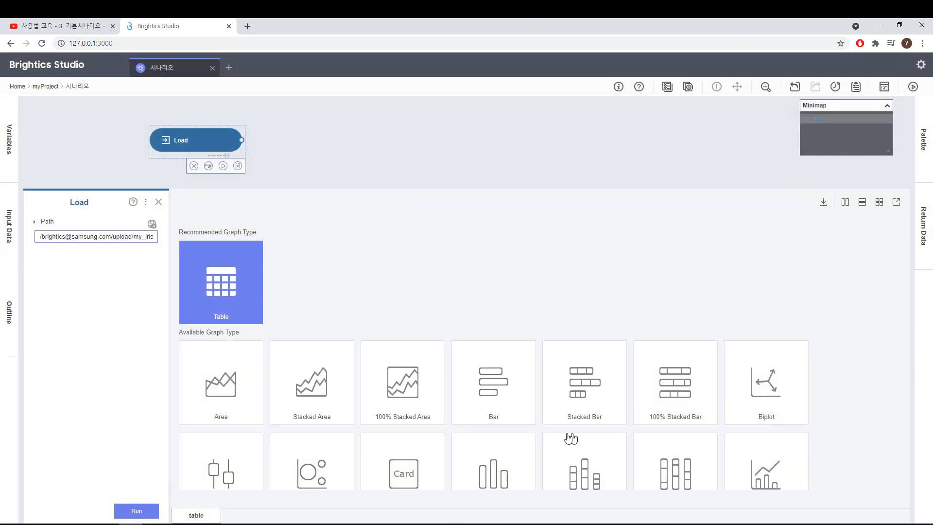
Run the Load function and look through the rows of the loaded table
{"action": "left_click", "coordinate": [152, 508]}
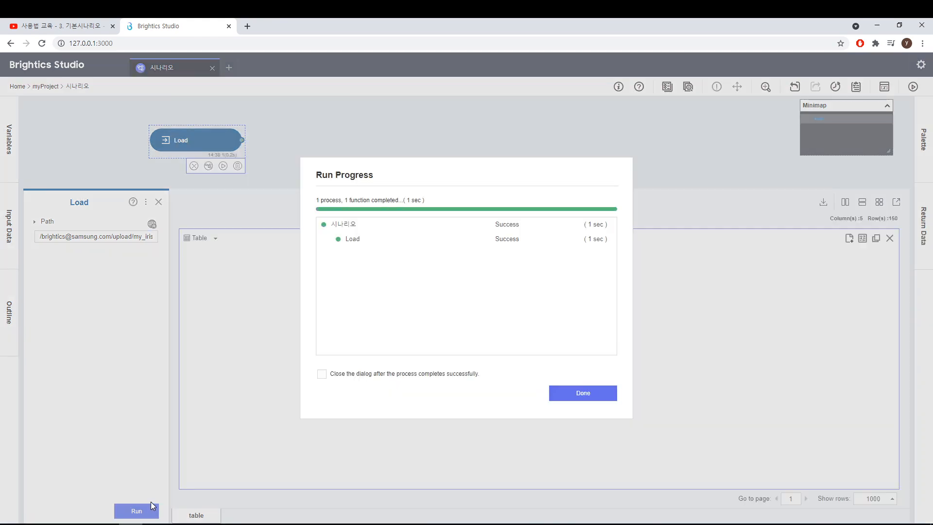
{"action": "left_click", "coordinate": [582, 402]}
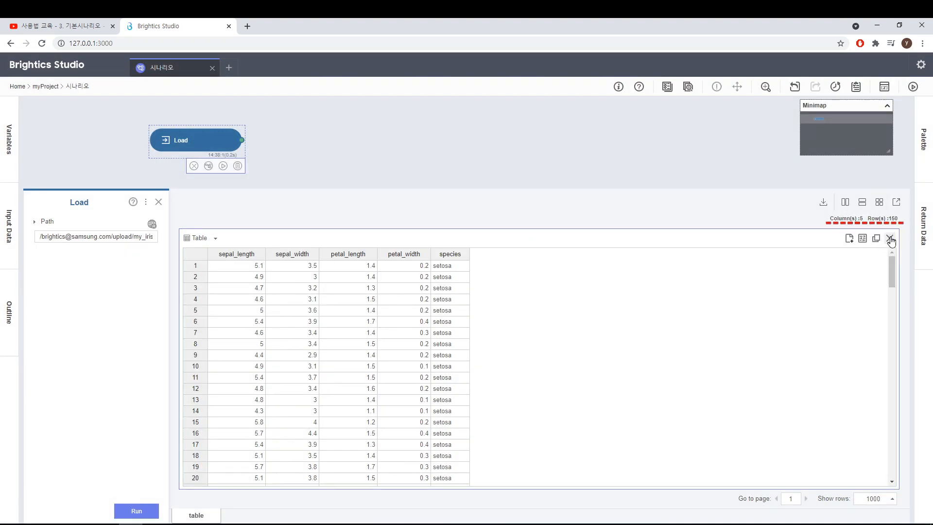
{"action": "left_click_drag", "start_coordinate": [892, 270], "coordinate": [886, 240]}
Change the loaded table's chart type to a scatter plot and check the values of individual points
{"action": "left_click", "coordinate": [862, 239]}
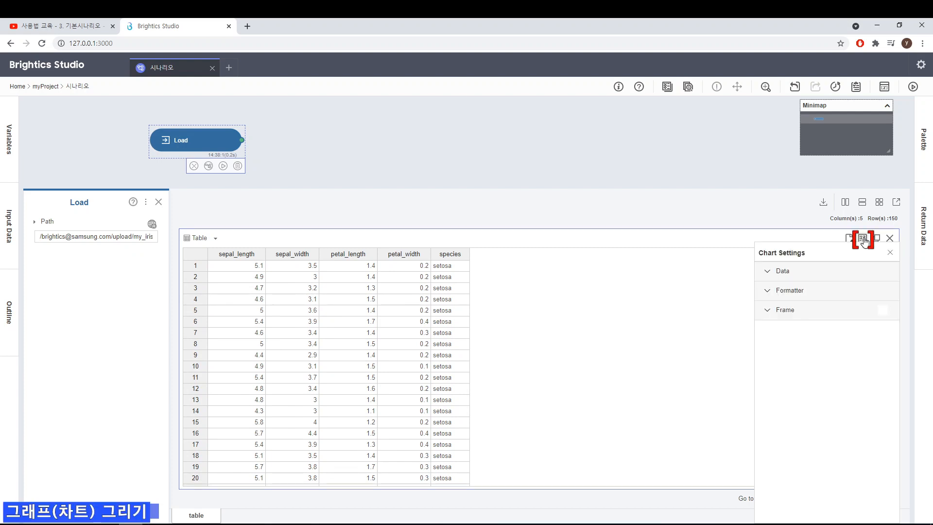
{"action": "left_click", "coordinate": [821, 273]}
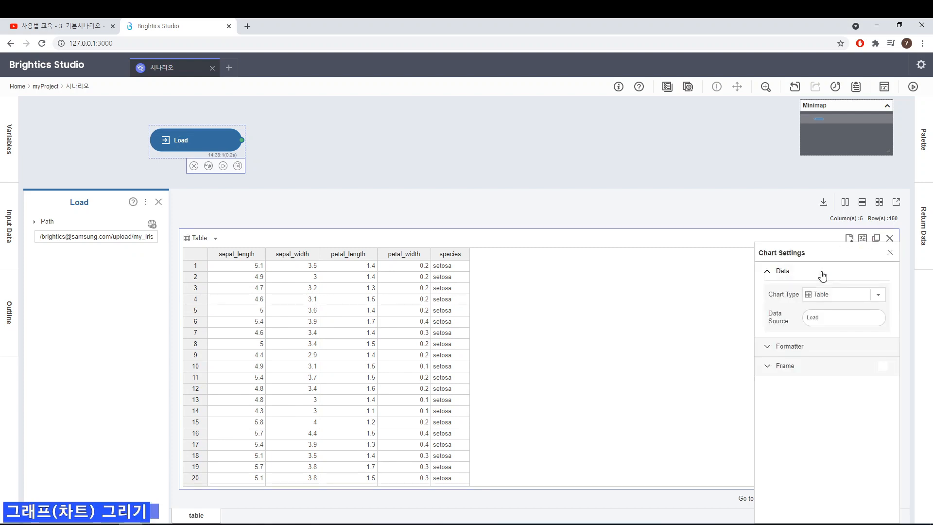
{"action": "left_click", "coordinate": [878, 295]}
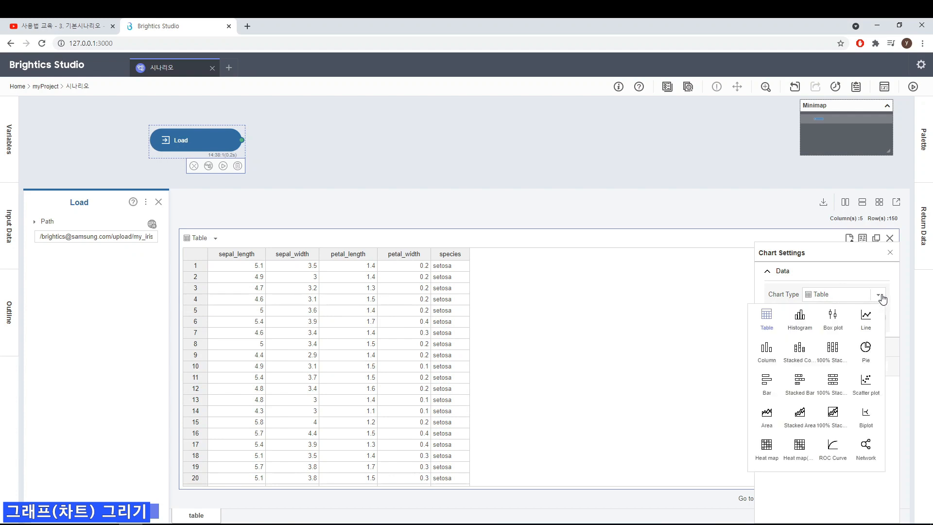
{"action": "left_click", "coordinate": [863, 383]}
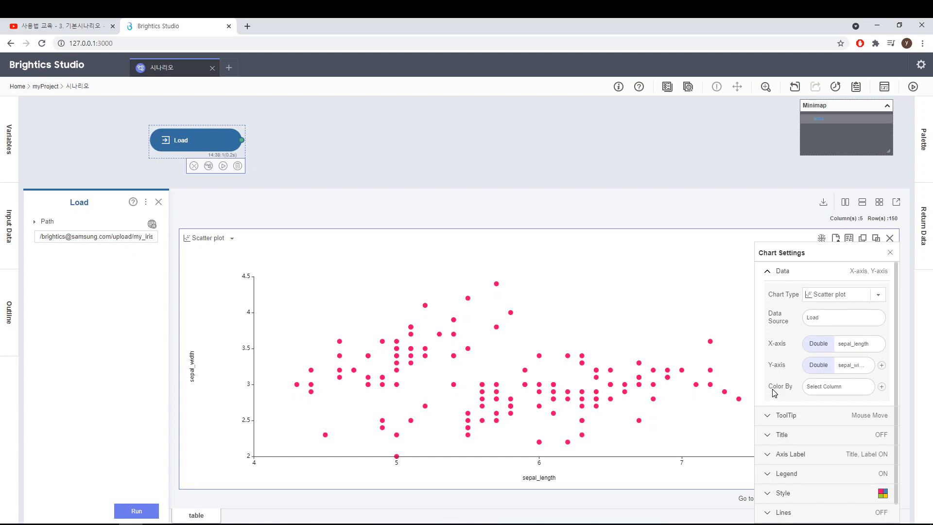
{"action": "left_click", "coordinate": [890, 253]}
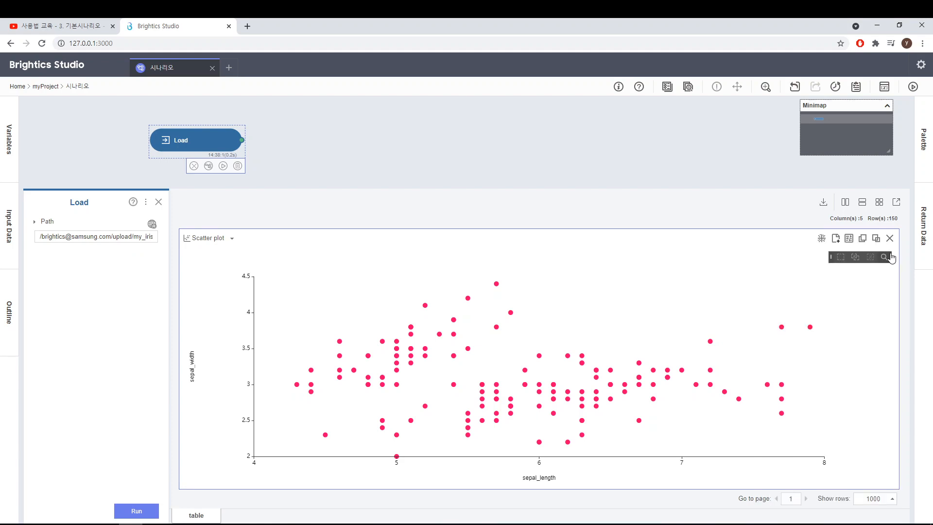
{"action": "mouse_move", "coordinate": [497, 286]}
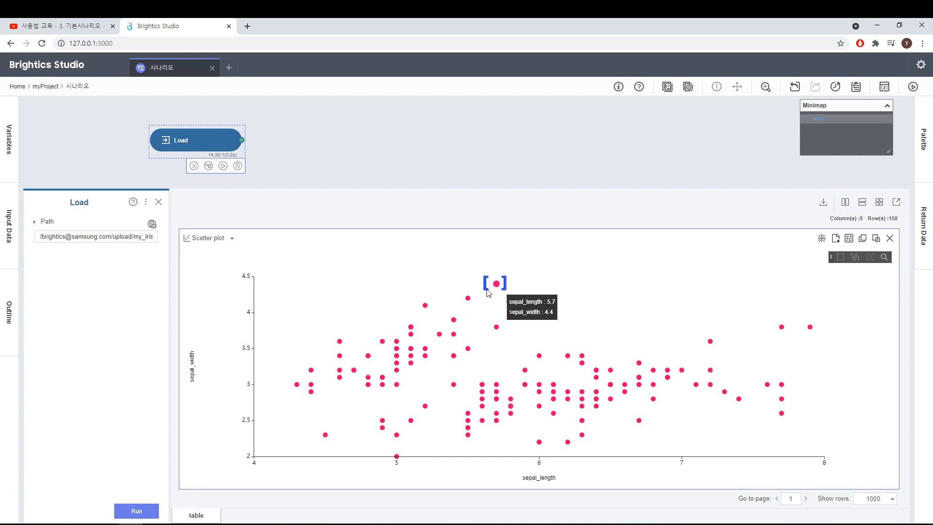
{"action": "mouse_move", "coordinate": [468, 302]}
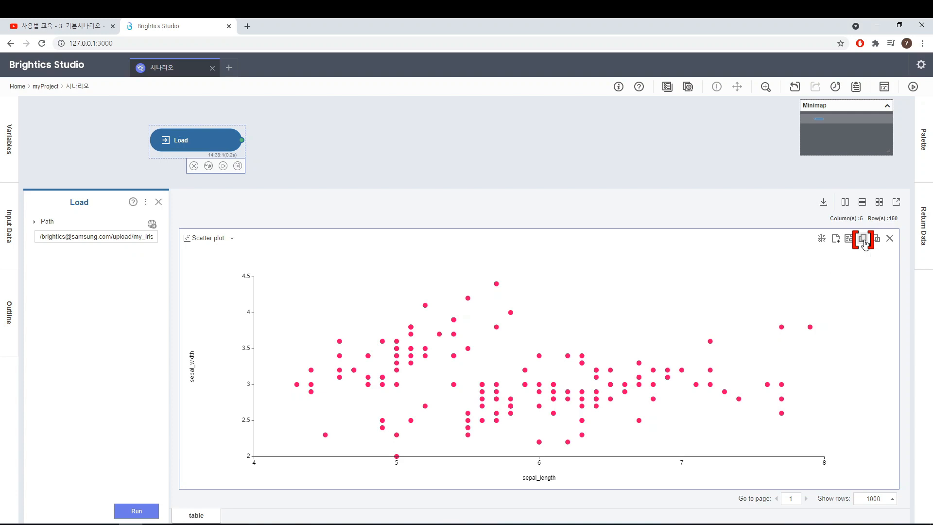
Duplicate the scatter plot and arrange the two charts side by side
{"action": "left_click", "coordinate": [863, 239]}
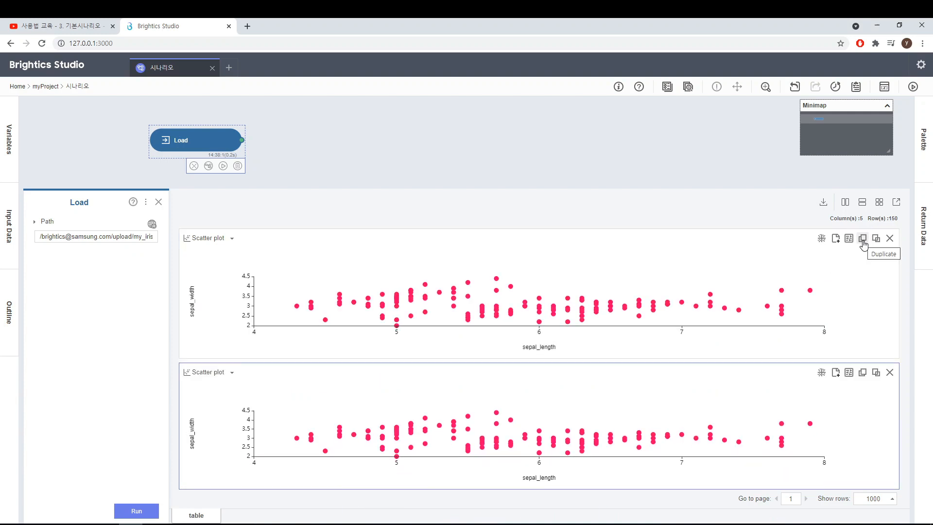
{"action": "left_click", "coordinate": [846, 205]}
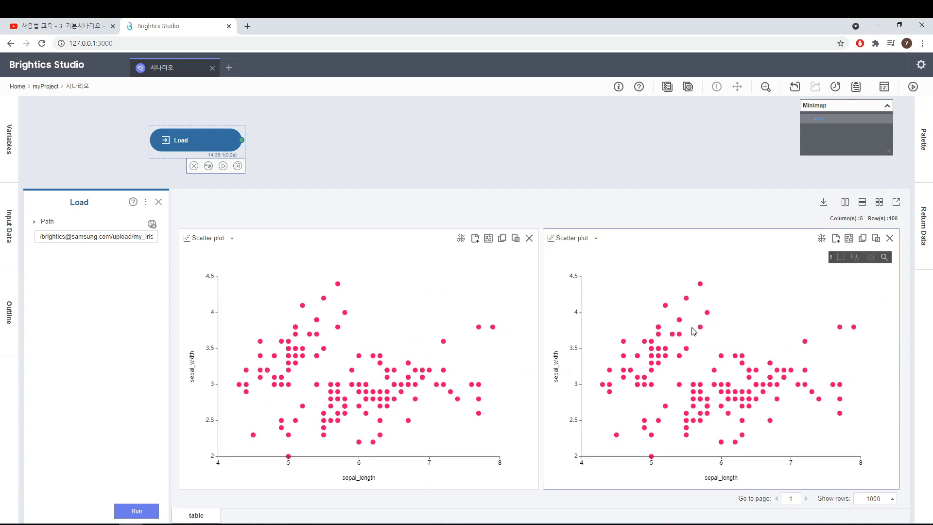
Color the duplicated scatter plot by the species column and check the values of individual points
{"action": "left_click", "coordinate": [849, 239]}
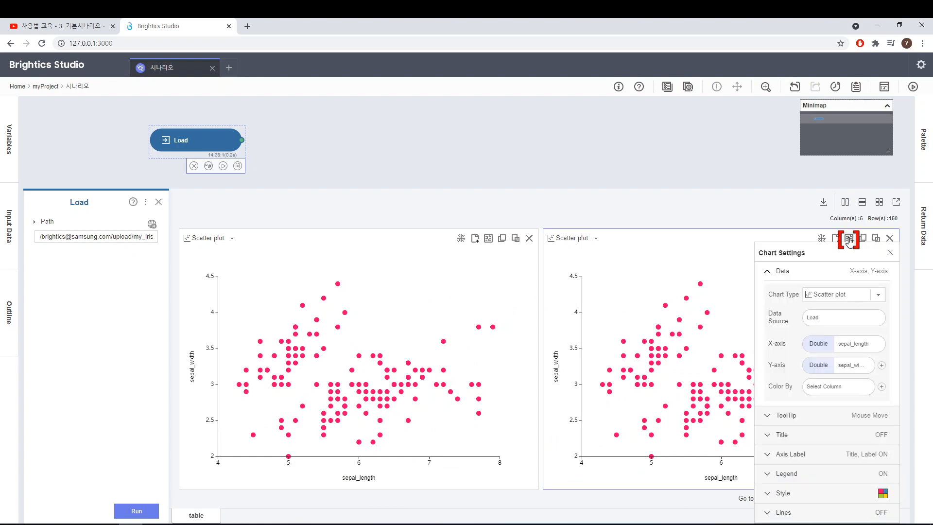
{"action": "left_click", "coordinate": [836, 387]}
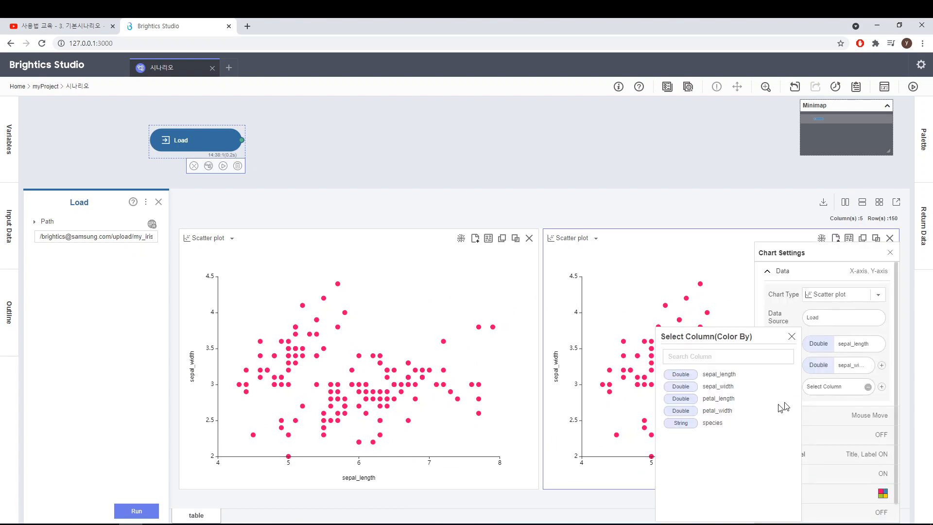
{"action": "left_click", "coordinate": [712, 423]}
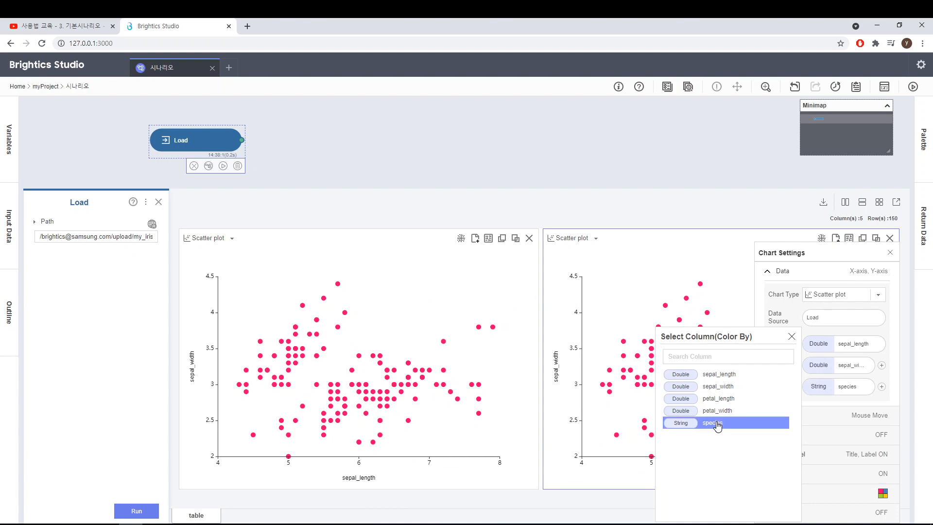
{"action": "left_click", "coordinate": [792, 336]}
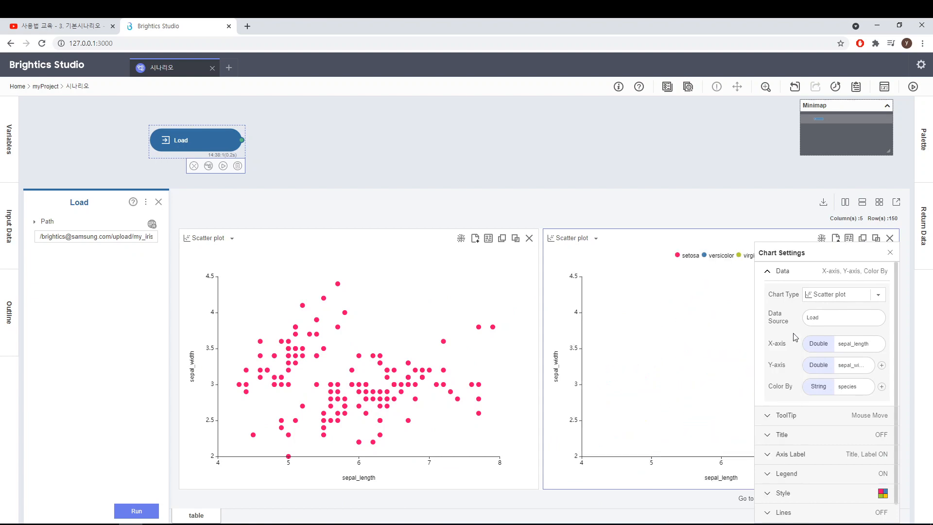
{"action": "left_click", "coordinate": [889, 255]}
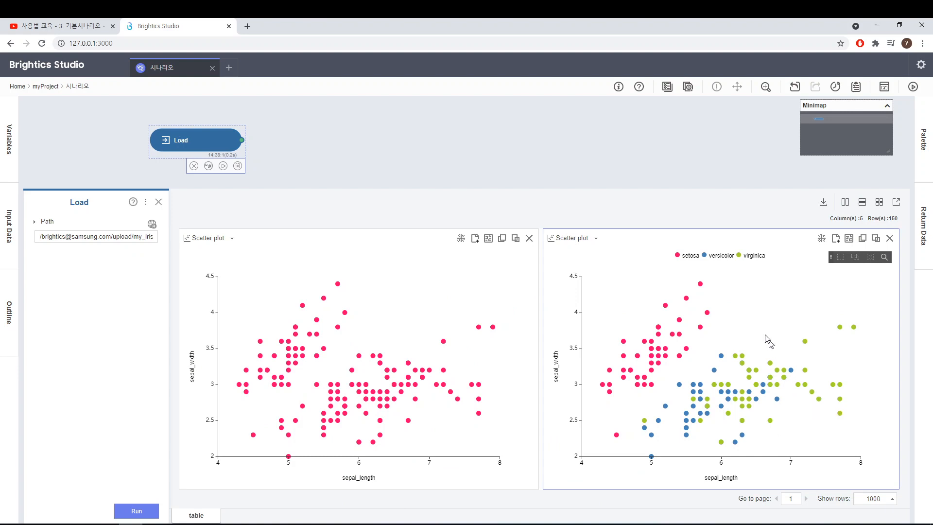
{"action": "mouse_move", "coordinate": [702, 288]}
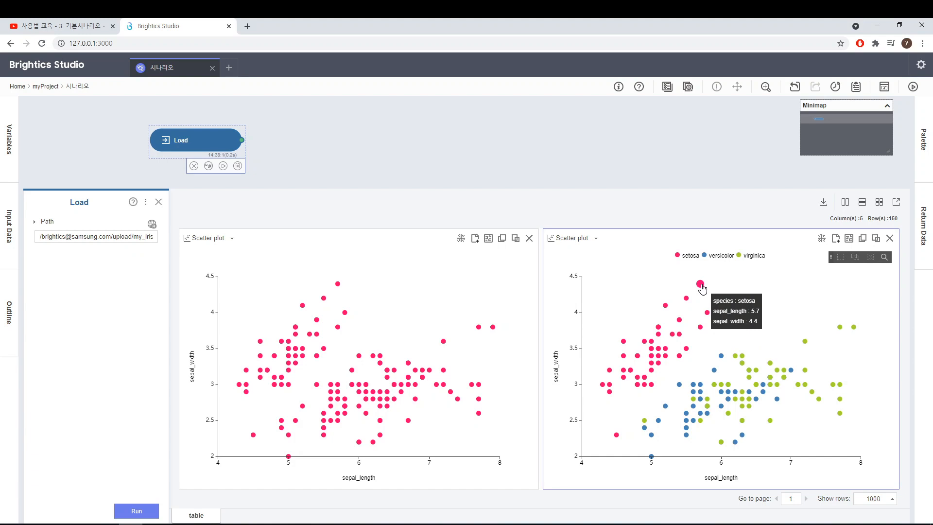
{"action": "mouse_move", "coordinate": [689, 303]}
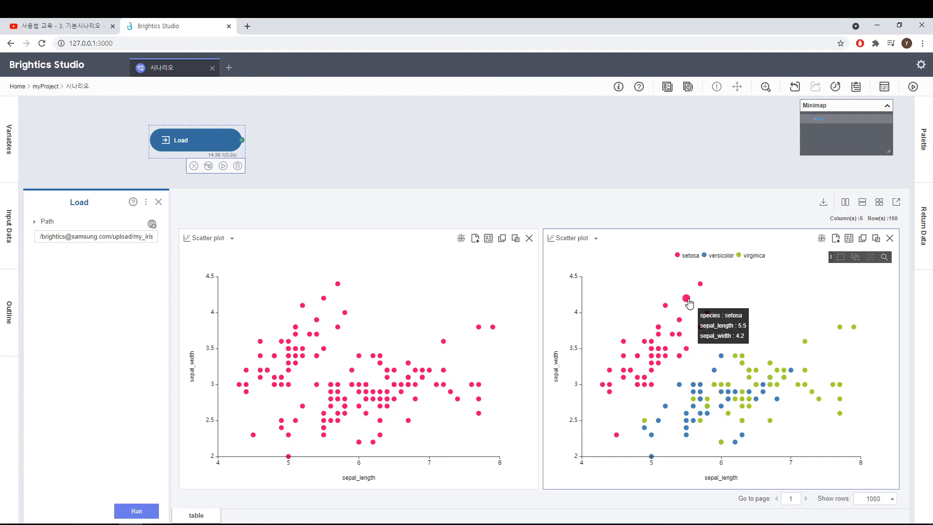
Hide versicolor and virginica in the species-colored scatter plot so that only setosa is plotted
{"action": "left_click", "coordinate": [690, 256]}
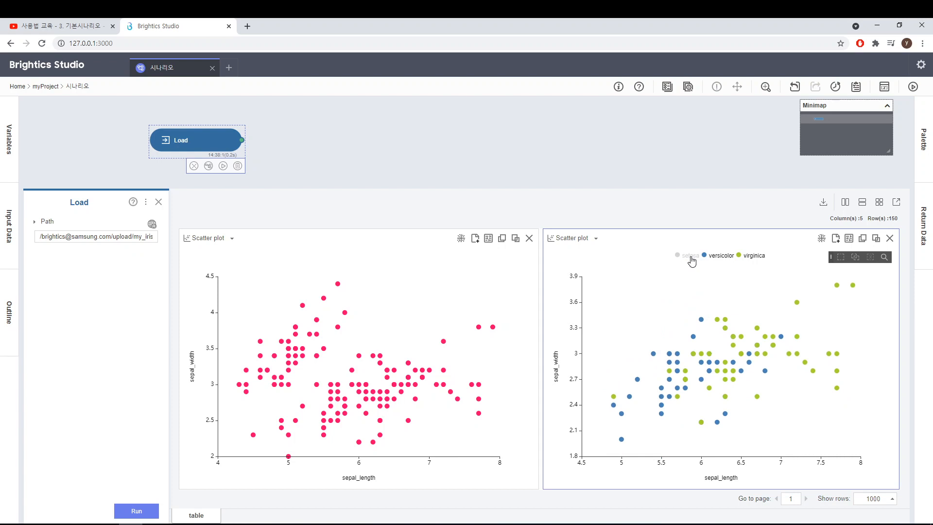
{"action": "left_click", "coordinate": [690, 256]}
{"action": "left_click", "coordinate": [720, 256]}
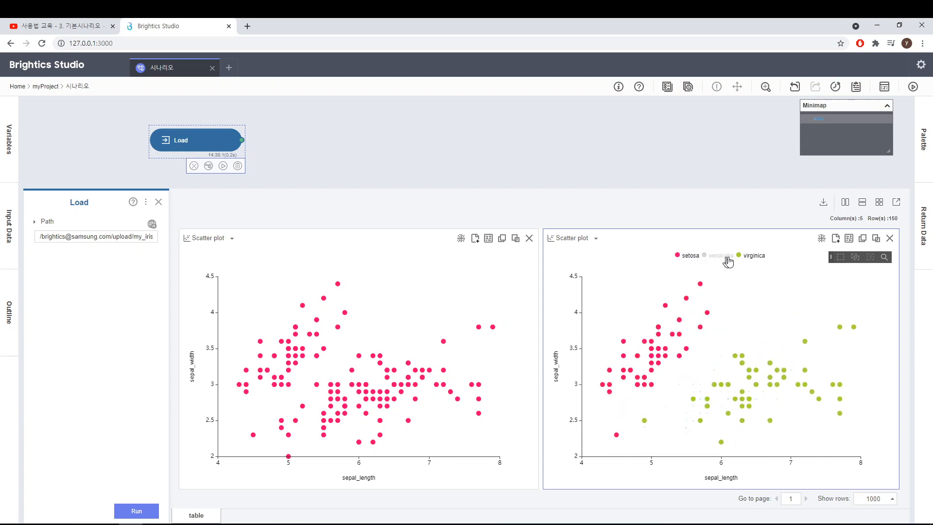
{"action": "left_click", "coordinate": [748, 257]}
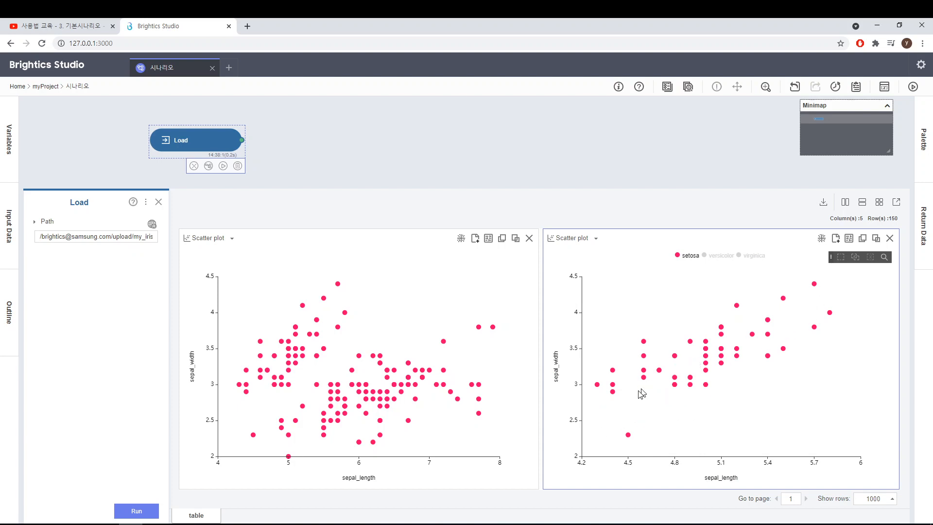
Compare setosa with virginica and with versicolor by showing each species in turn, and return to setosa alone
{"action": "mouse_move", "coordinate": [734, 347]}
{"action": "left_click", "coordinate": [752, 258]}
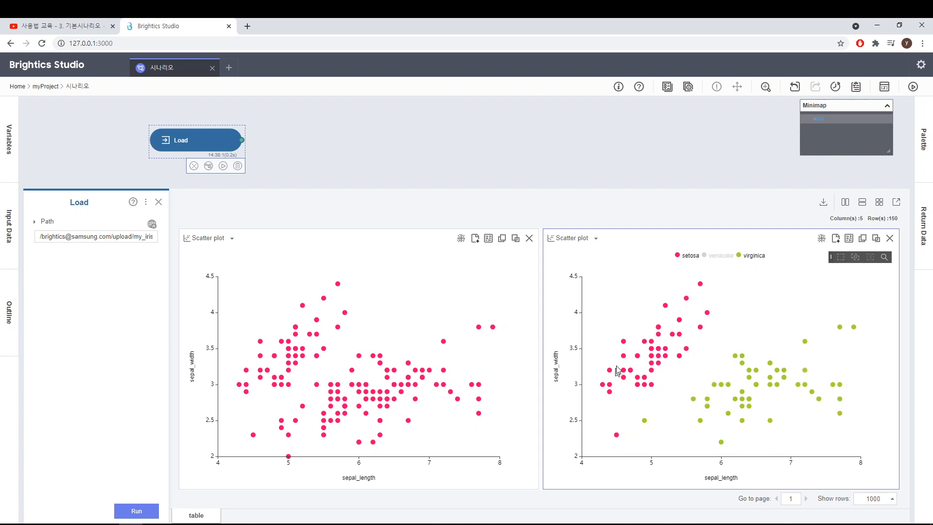
{"action": "mouse_move", "coordinate": [636, 389]}
{"action": "left_click", "coordinate": [754, 257]}
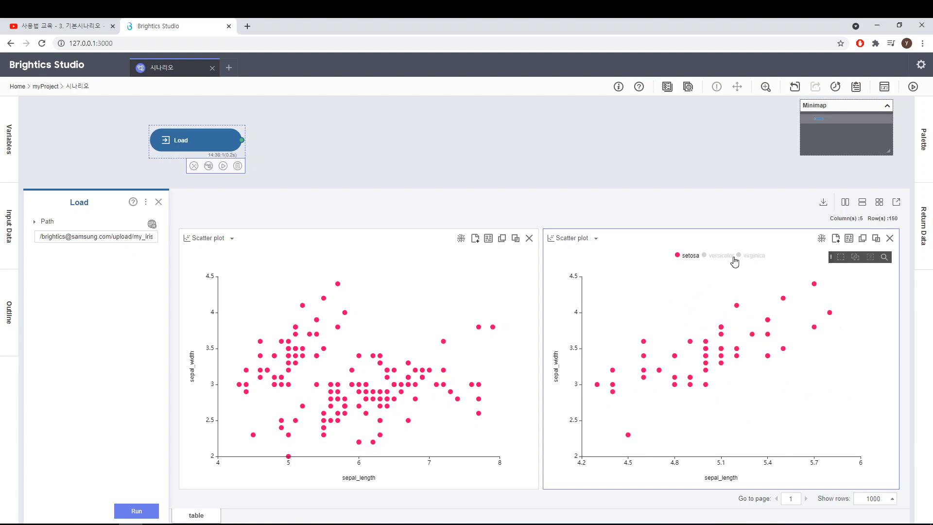
{"action": "left_click", "coordinate": [724, 257]}
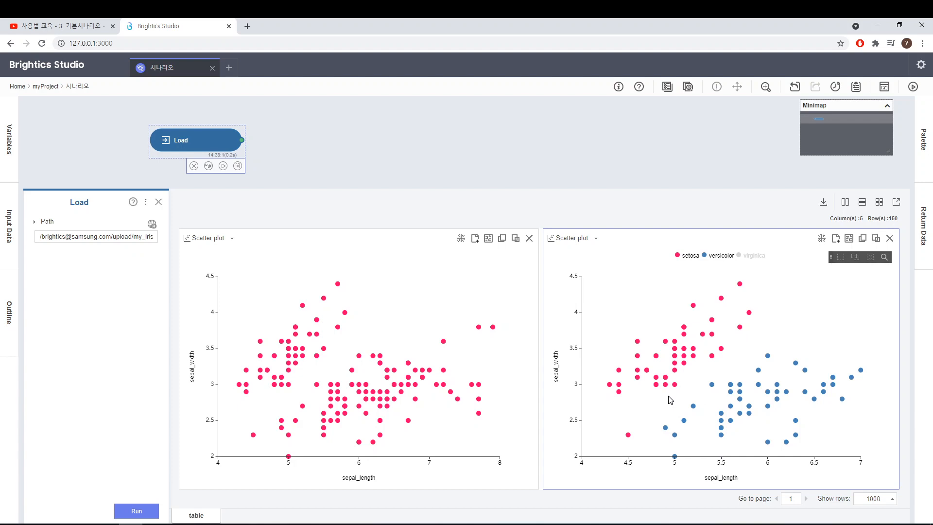
{"action": "left_click", "coordinate": [721, 256]}
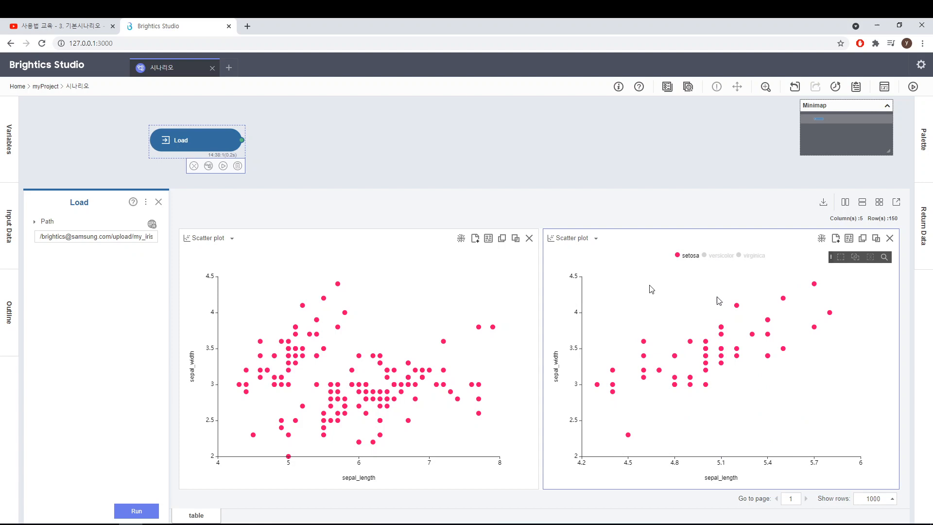
Close the Load function's details, search the functions for "summ", and add Statistic Summary after Load
{"action": "left_click", "coordinate": [158, 201]}
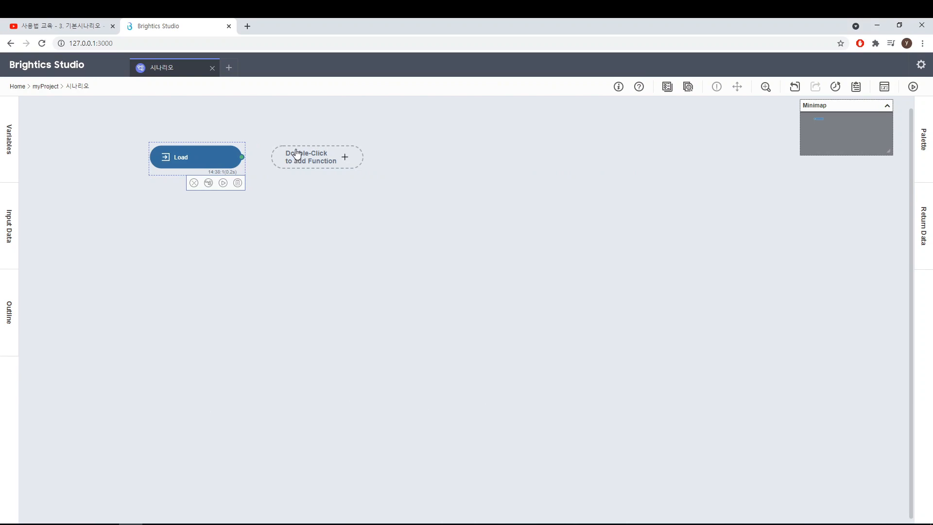
{"action": "left_click", "coordinate": [307, 162]}
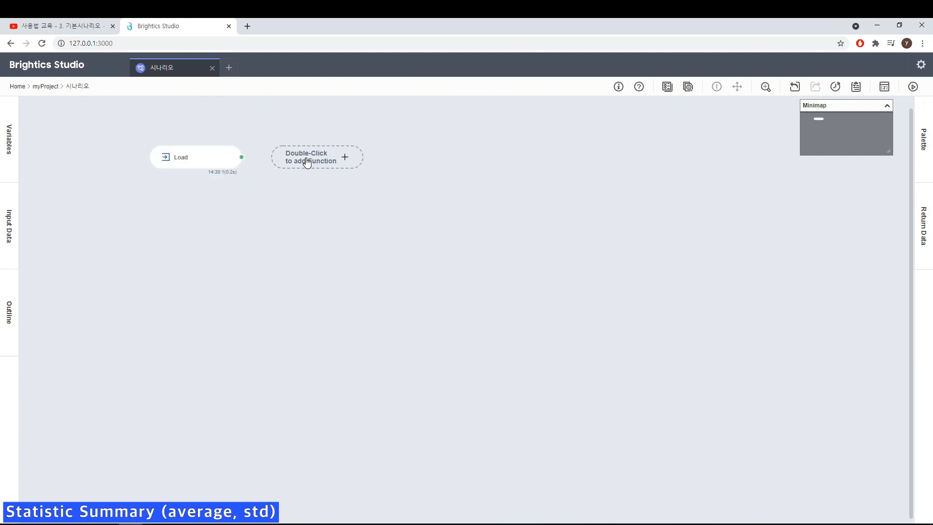
{"action": "double_click", "coordinate": [307, 162]}
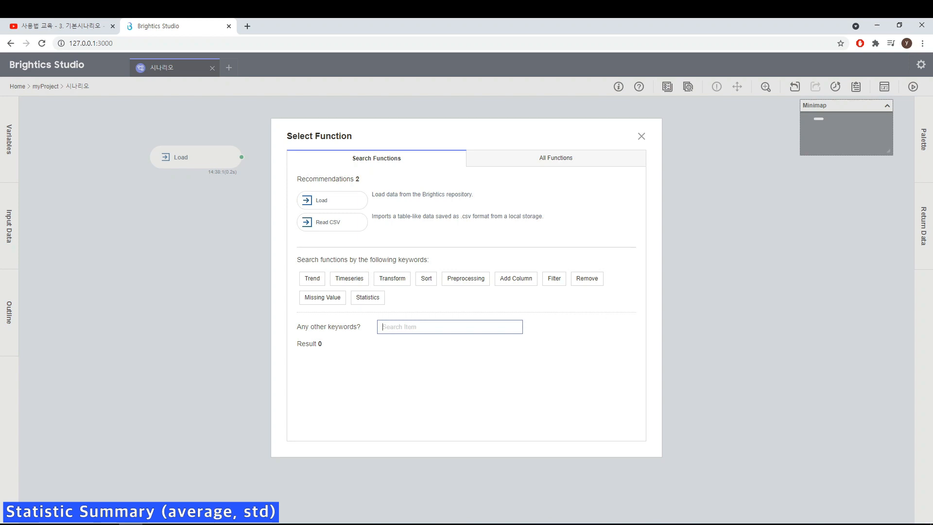
{"action": "type", "text": "summ"}
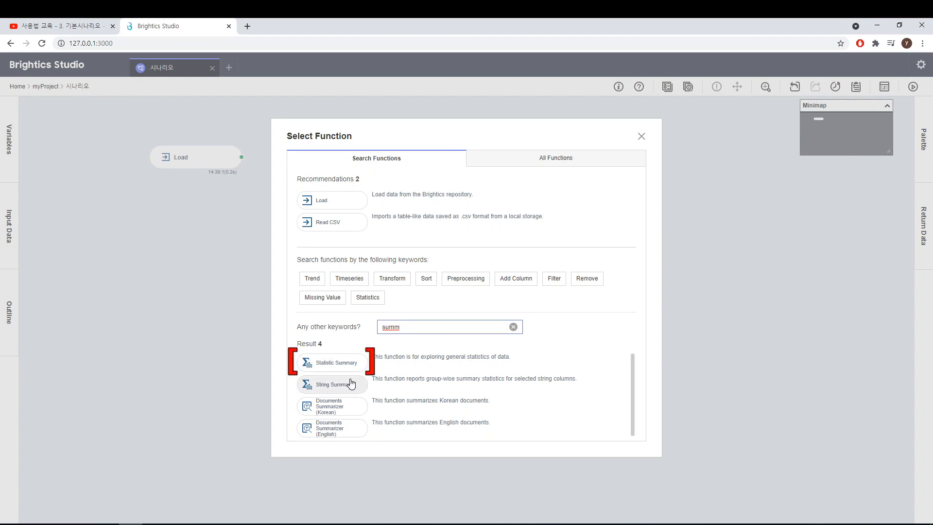
{"action": "left_click", "coordinate": [348, 368]}
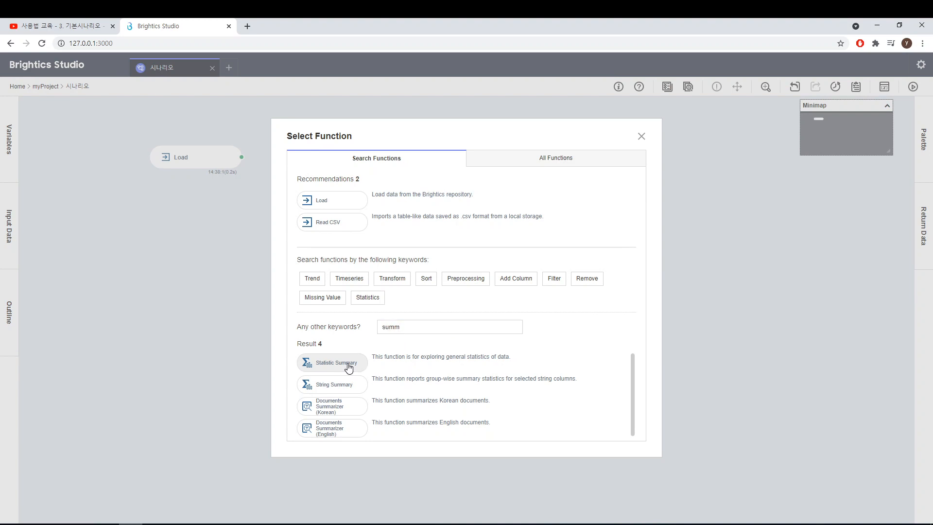
{"action": "left_click", "coordinate": [348, 367]}
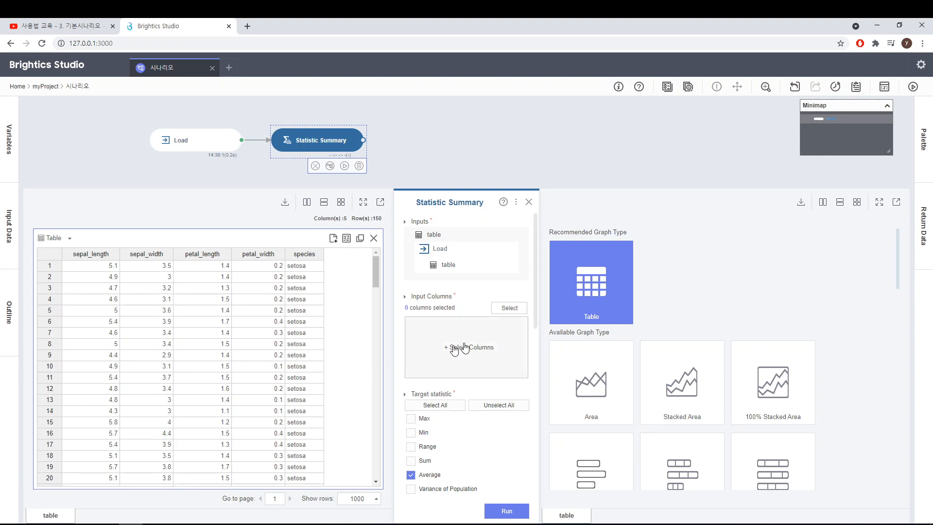
Set the Statistic Summary input columns to sepal_length and sepal_width, and add Standard Deviation of Population to the target statistics
{"action": "left_click", "coordinate": [508, 311]}
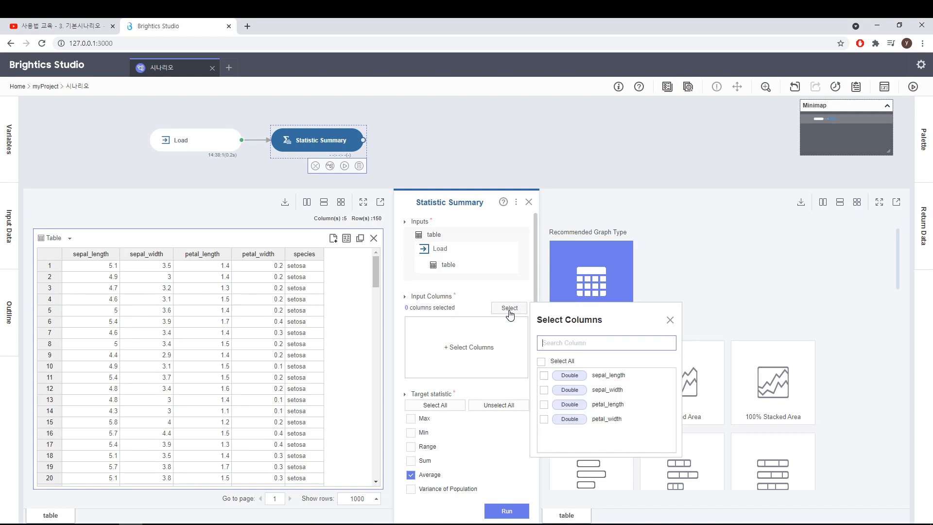
{"action": "left_click", "coordinate": [544, 375]}
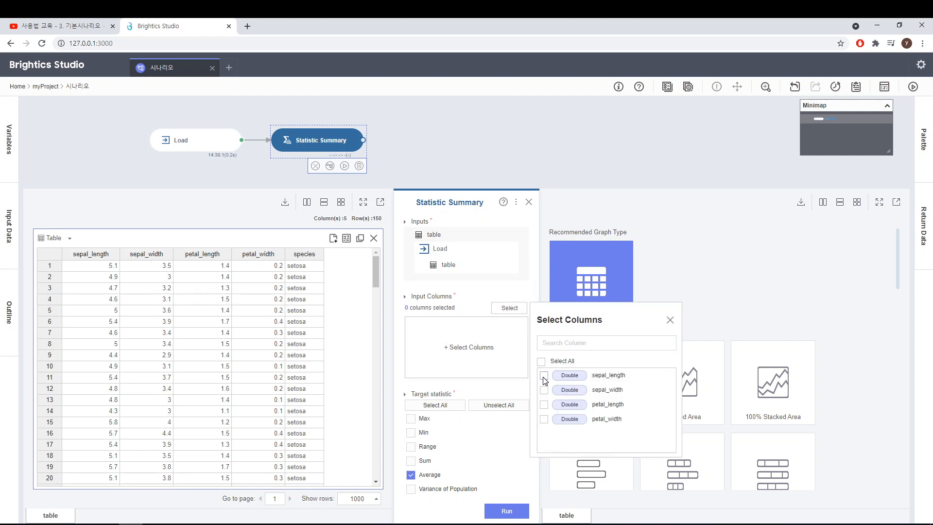
{"action": "left_click", "coordinate": [543, 391]}
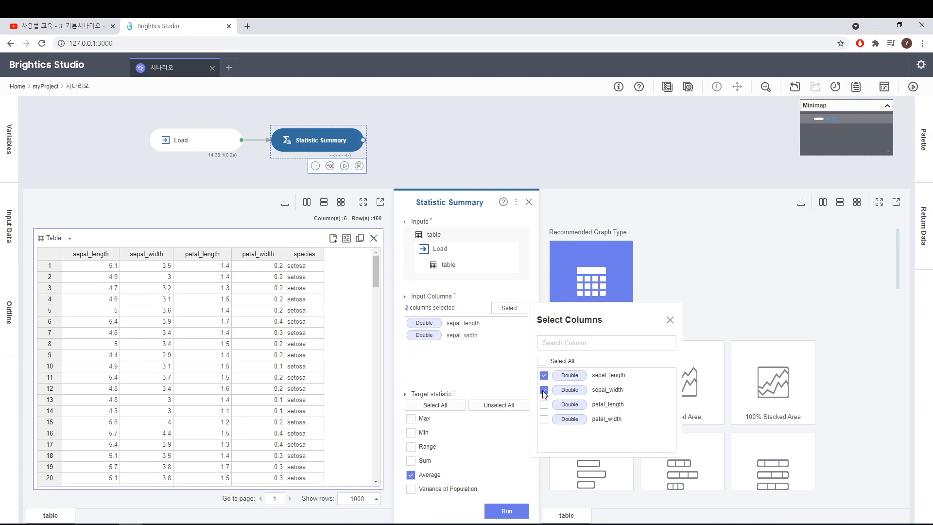
{"action": "left_click", "coordinate": [669, 320]}
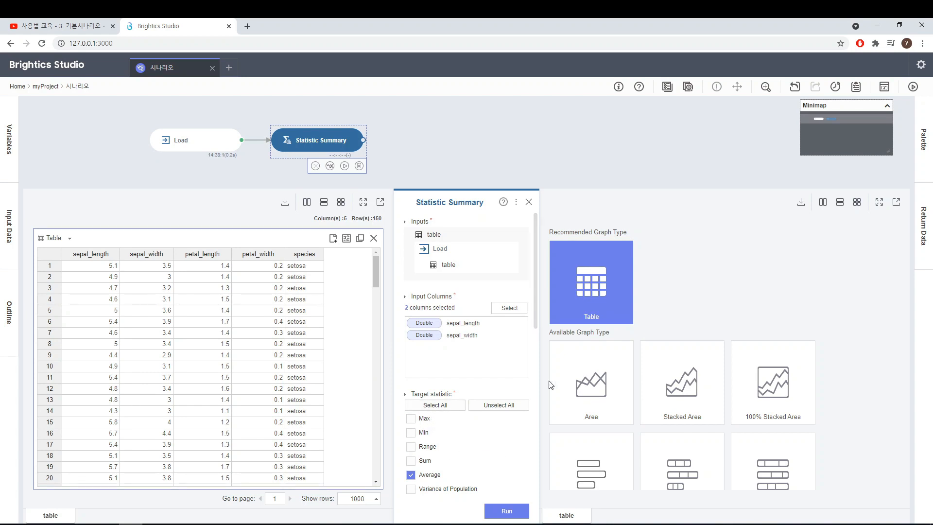
{"action": "left_click_drag", "start_coordinate": [536, 322], "coordinate": [540, 370]}
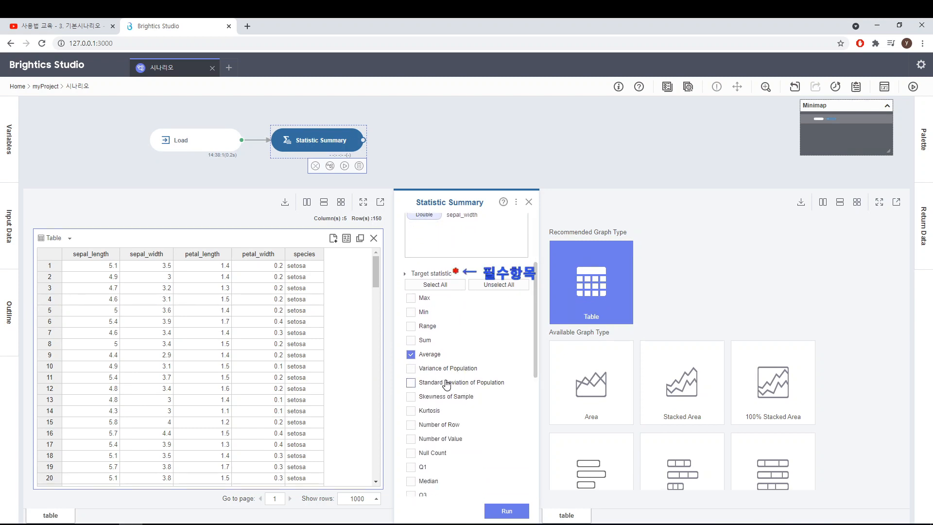
{"action": "left_click", "coordinate": [411, 383]}
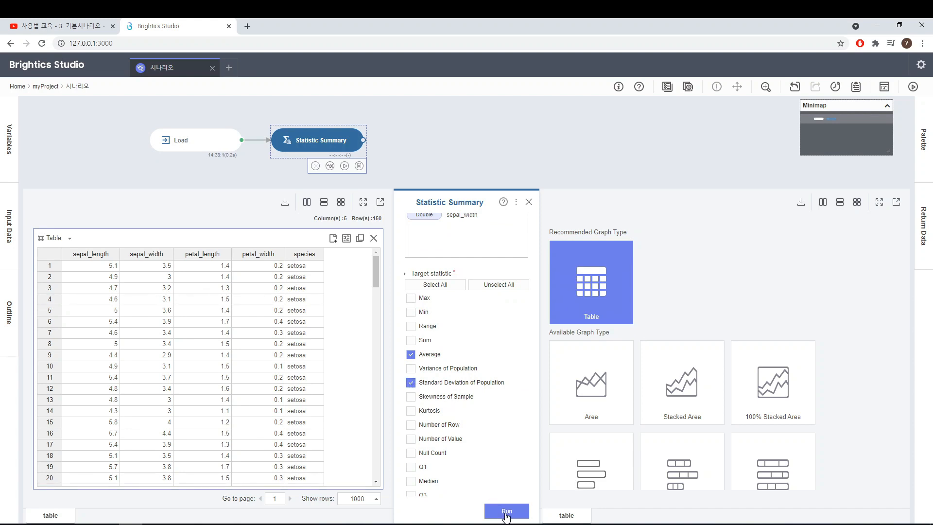
Run Statistic Summary and widen the avg and stddev columns of the result table
{"action": "left_click", "coordinate": [505, 513]}
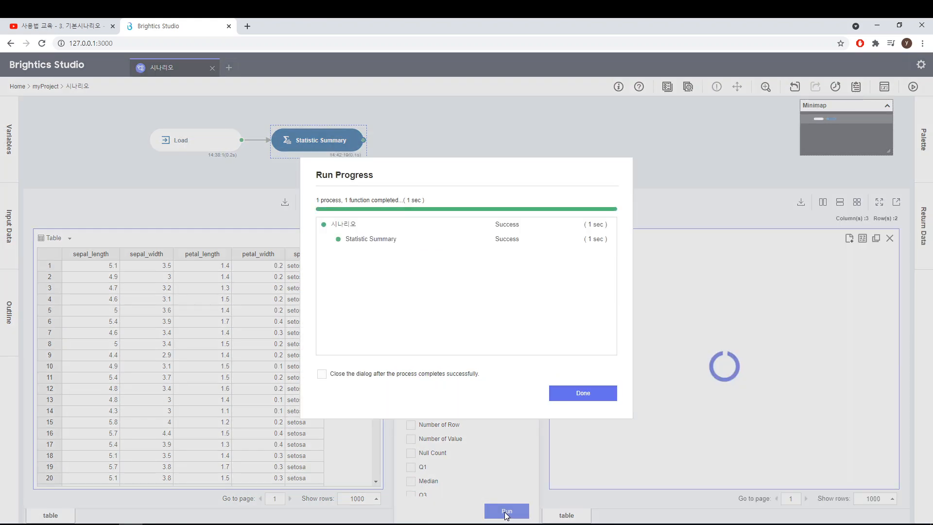
{"action": "left_click", "coordinate": [596, 395]}
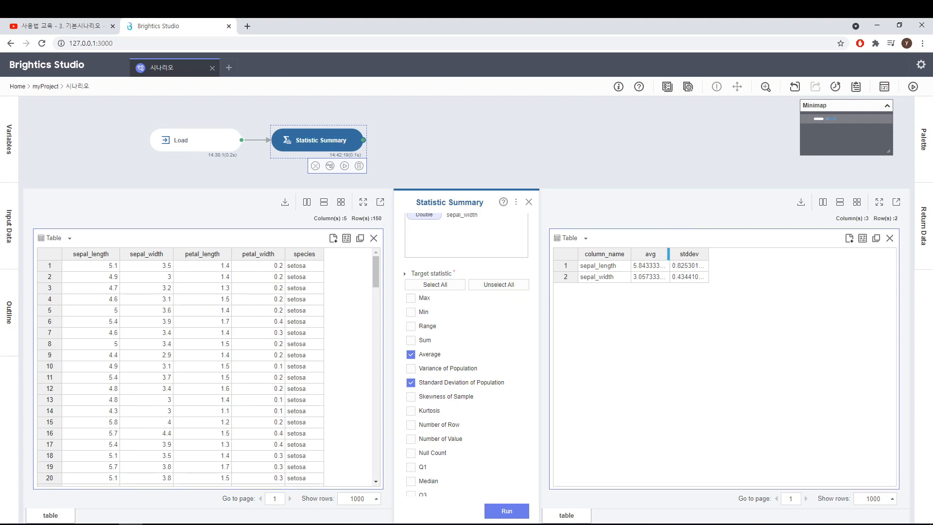
{"action": "left_click_drag", "start_coordinate": [668, 252], "coordinate": [776, 253]}
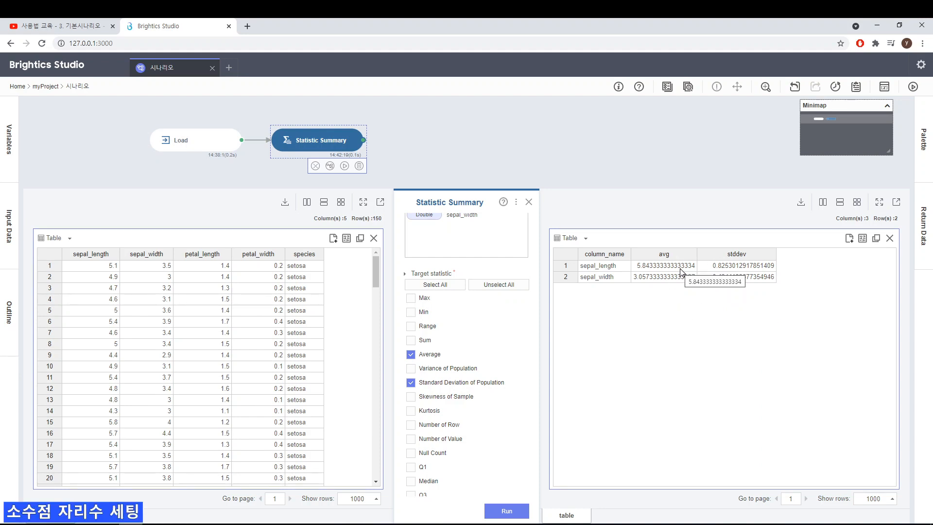
Add two formatters to the Statistic Summary result table and format avg as Numbers with 2 decimal places
{"action": "left_click", "coordinate": [863, 242]}
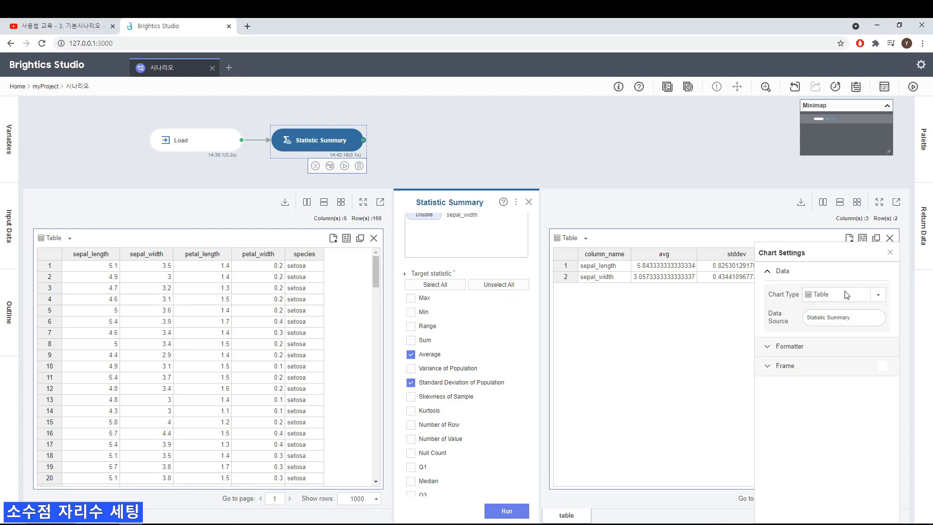
{"action": "left_click", "coordinate": [802, 351]}
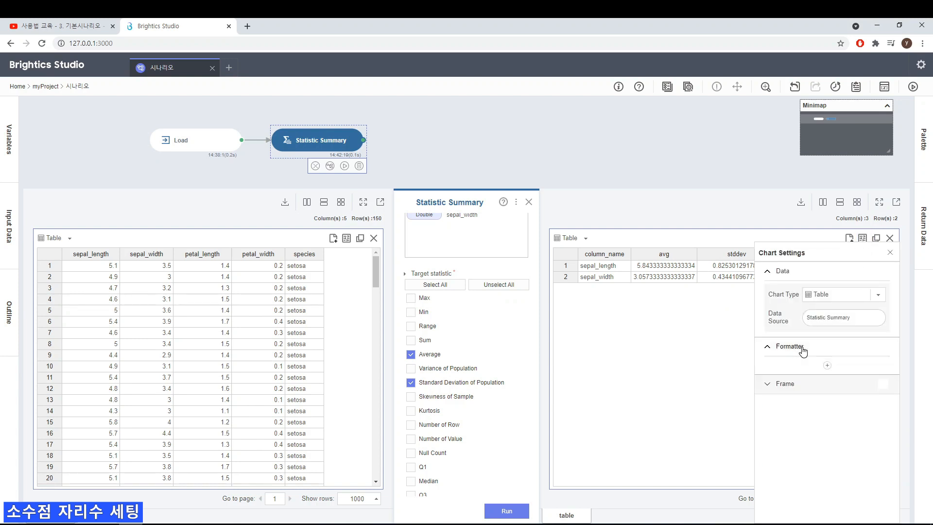
{"action": "left_click", "coordinate": [826, 367]}
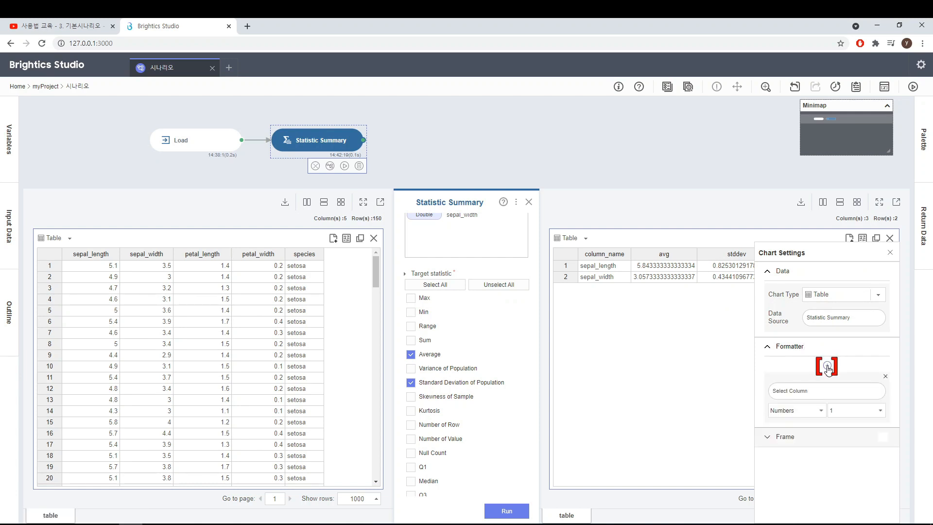
{"action": "left_click", "coordinate": [827, 365]}
{"action": "left_click", "coordinate": [826, 393]}
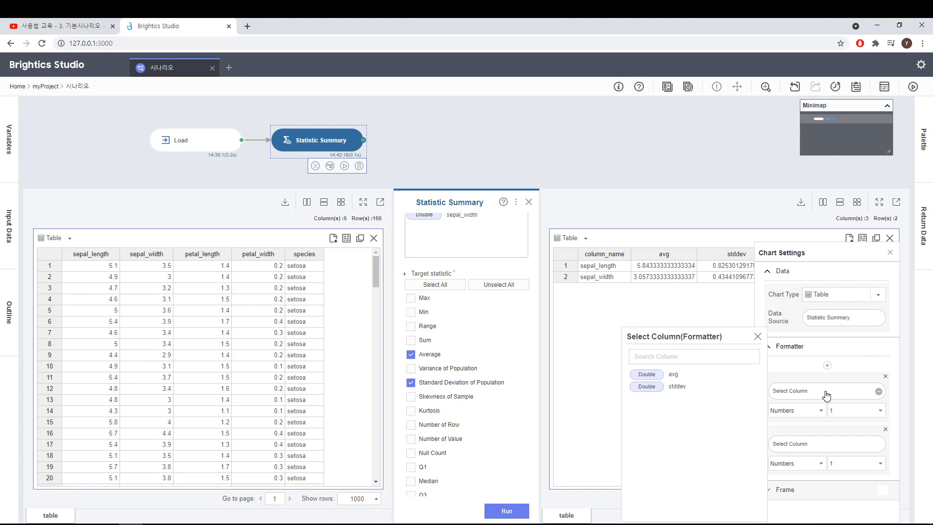
{"action": "left_click", "coordinate": [671, 375]}
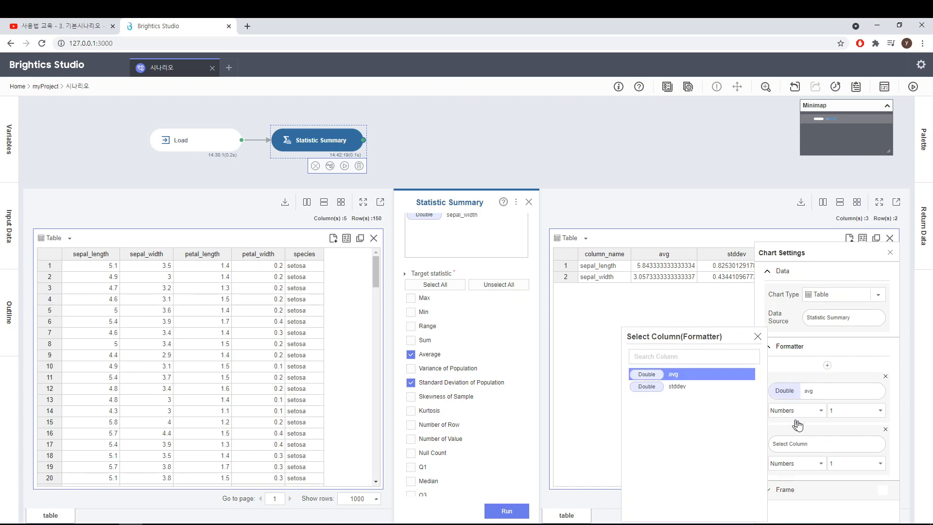
{"action": "left_click", "coordinate": [757, 336]}
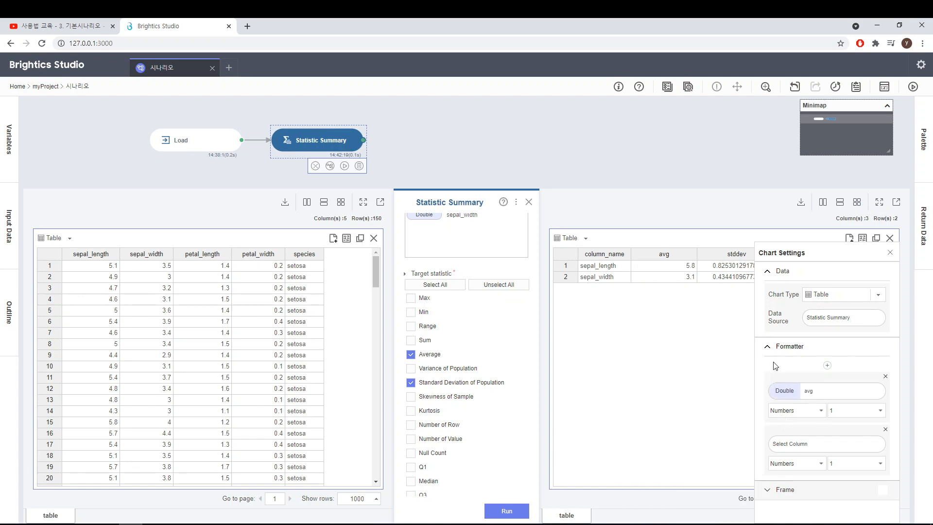
{"action": "left_click", "coordinate": [841, 414]}
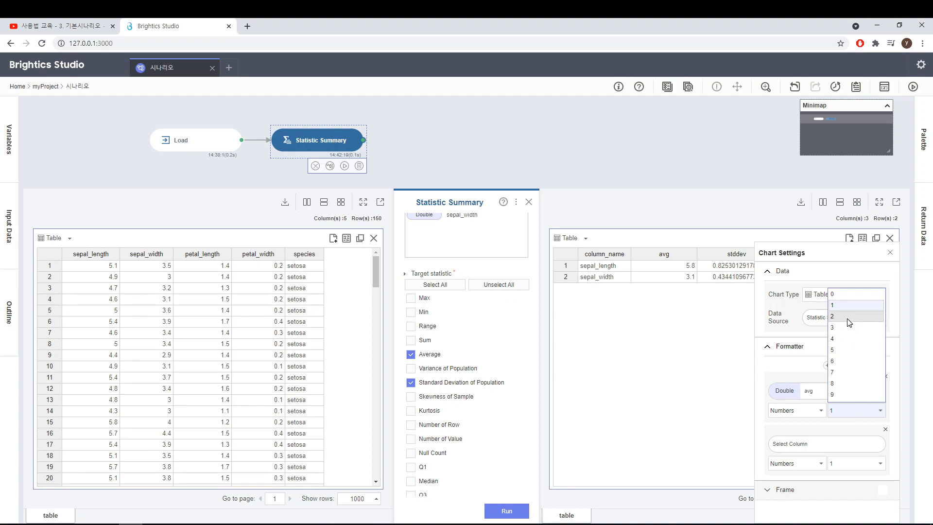
{"action": "left_click", "coordinate": [848, 323]}
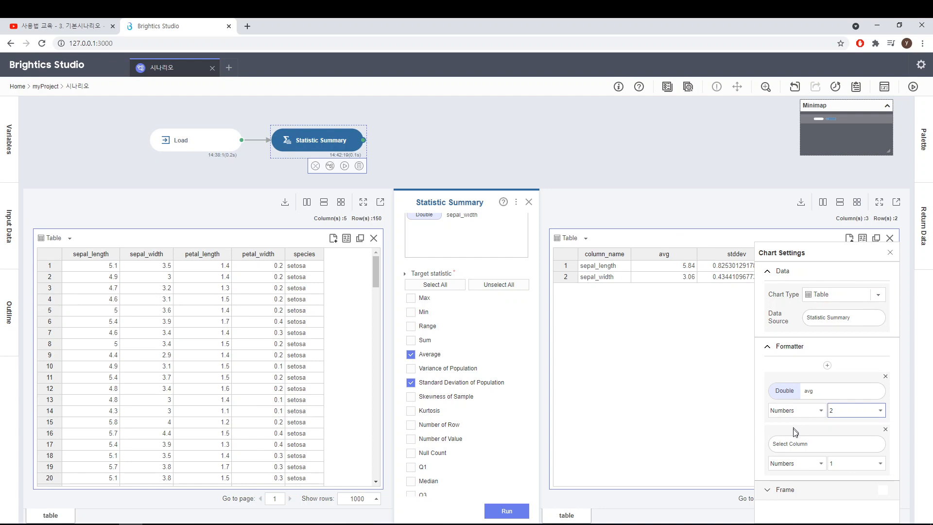
Assign the second formatter to the stddev column and set it to Numbers with 4 decimal places
{"action": "left_click", "coordinate": [793, 443]}
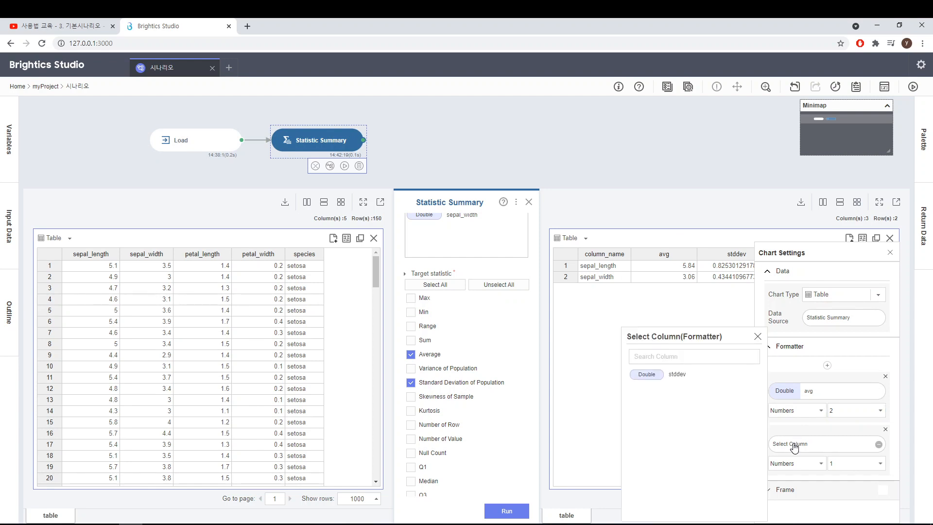
{"action": "left_click", "coordinate": [680, 376]}
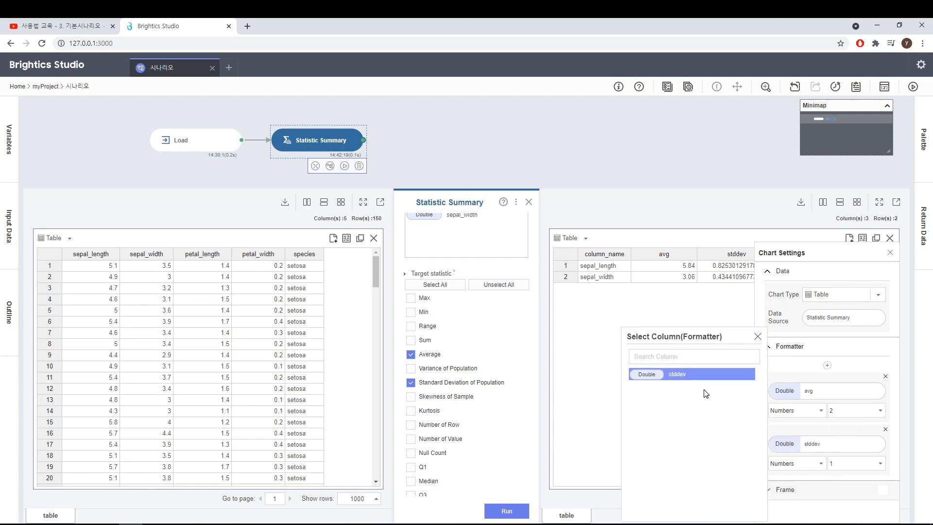
{"action": "left_click", "coordinate": [758, 337]}
{"action": "left_click", "coordinate": [836, 467]}
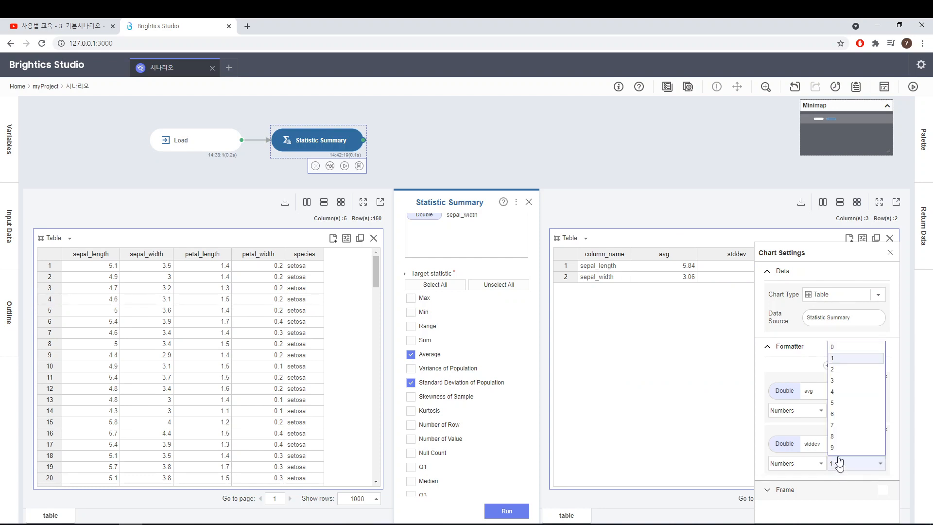
{"action": "left_click", "coordinate": [843, 397]}
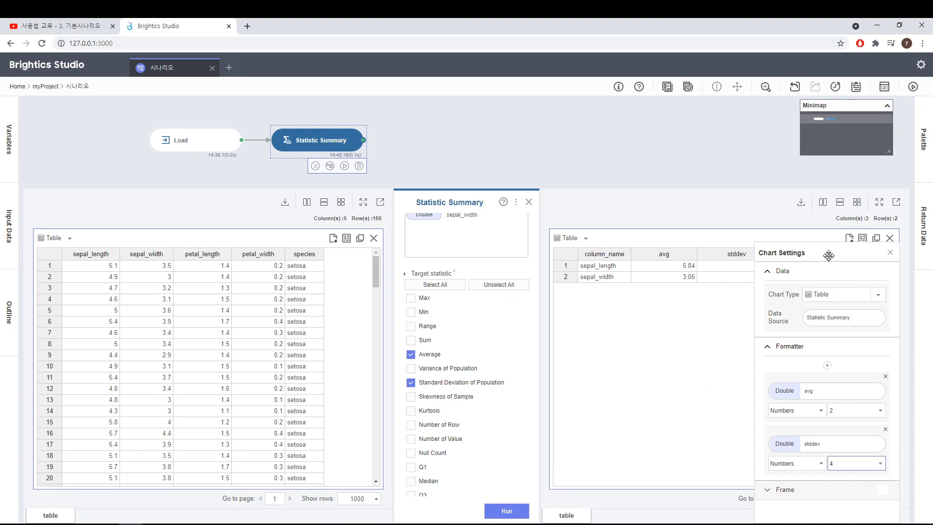
Move the chart settings off the result table and set the stddev format to Exponential with 8 decimal places
{"action": "left_click_drag", "start_coordinate": [829, 255], "coordinate": [809, 315]}
{"action": "left_click_drag", "start_coordinate": [806, 253], "coordinate": [444, 243]}
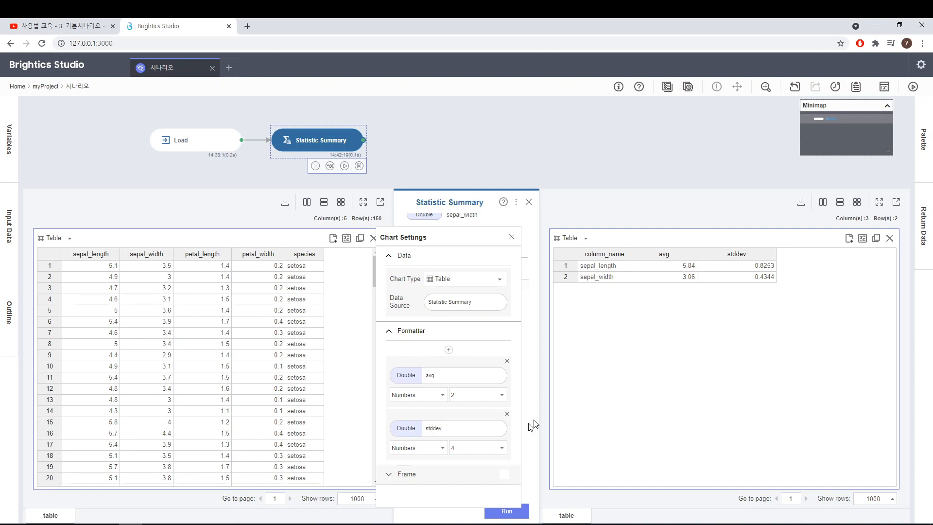
{"action": "left_click", "coordinate": [493, 446]}
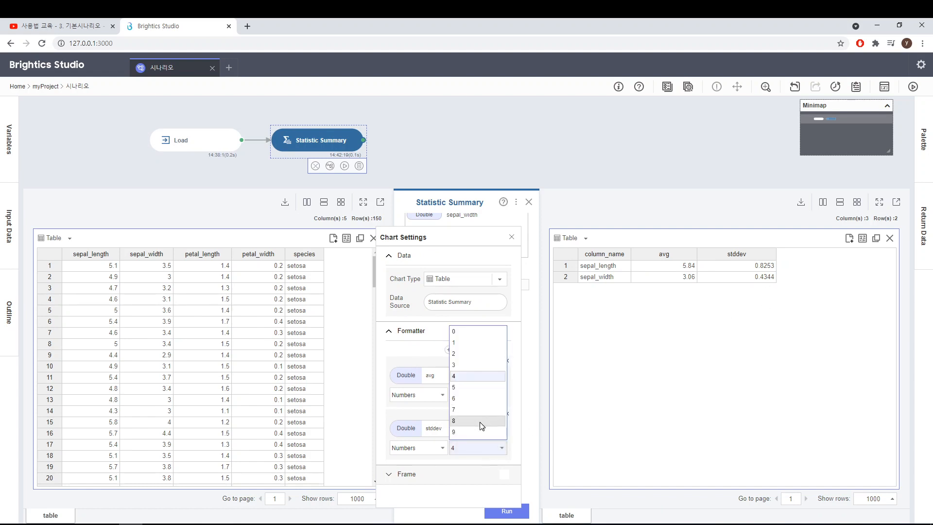
{"action": "left_click", "coordinate": [481, 425]}
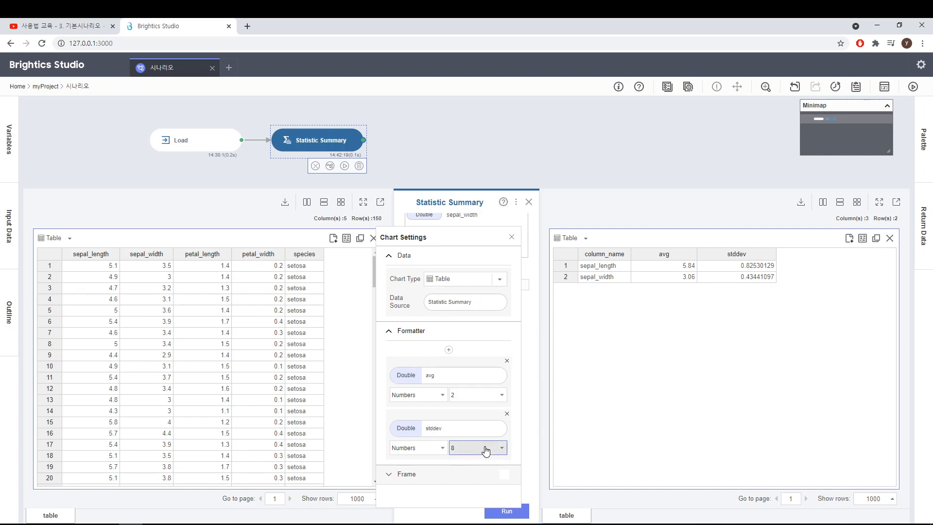
{"action": "left_click", "coordinate": [434, 449]}
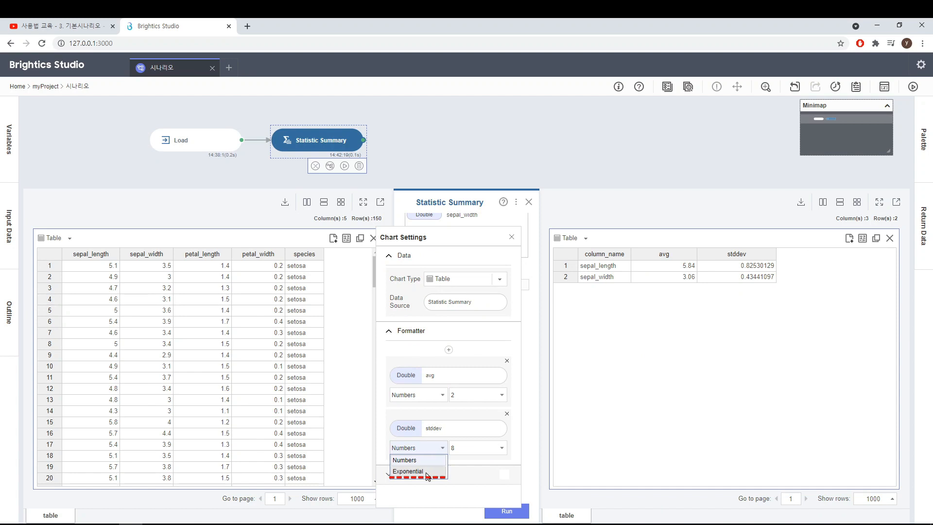
{"action": "left_click", "coordinate": [426, 474]}
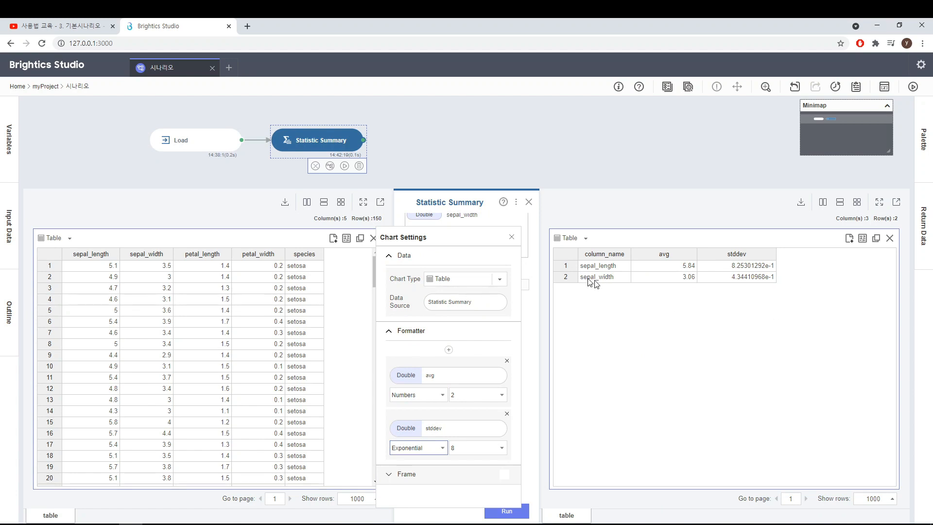
{"action": "left_click", "coordinate": [512, 237]}
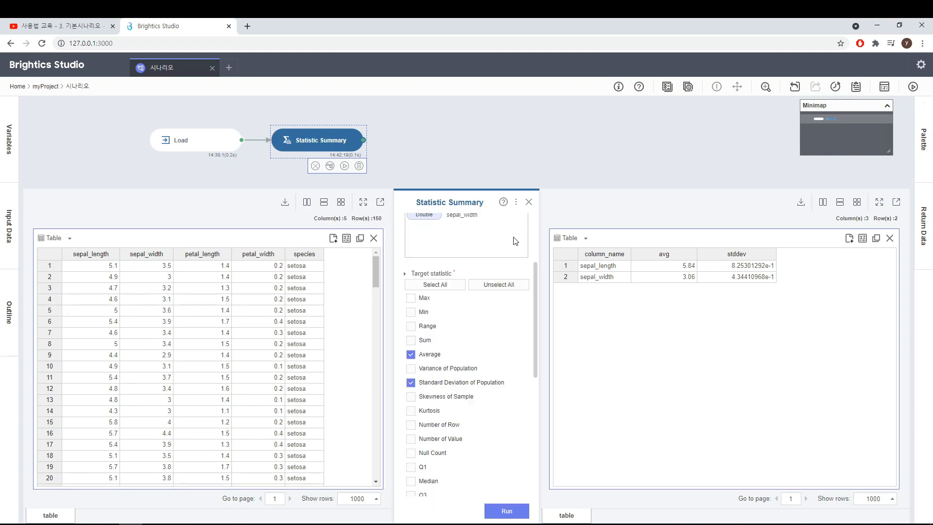
Close the Statistic Summary details, search the functions for "filter", and add a Filter function below Statistic Summary
{"action": "left_click", "coordinate": [529, 202]}
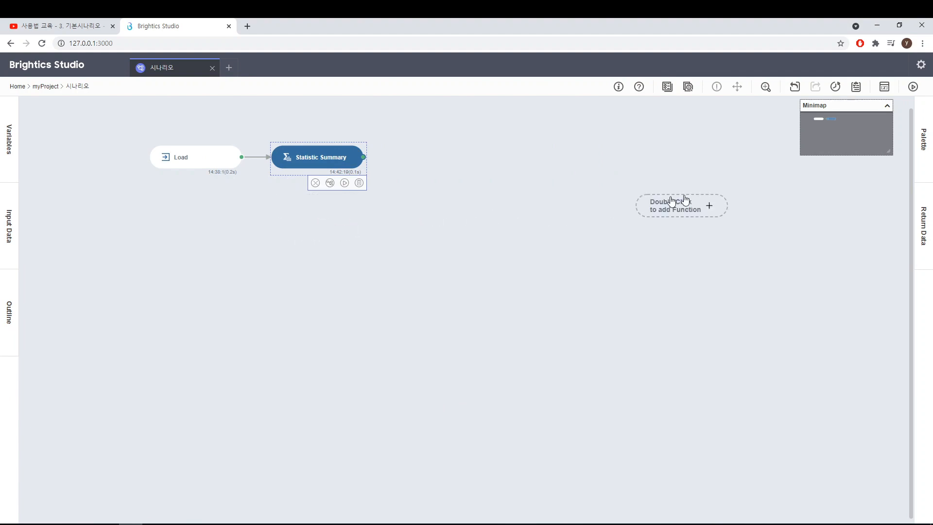
{"action": "left_click", "coordinate": [917, 148]}
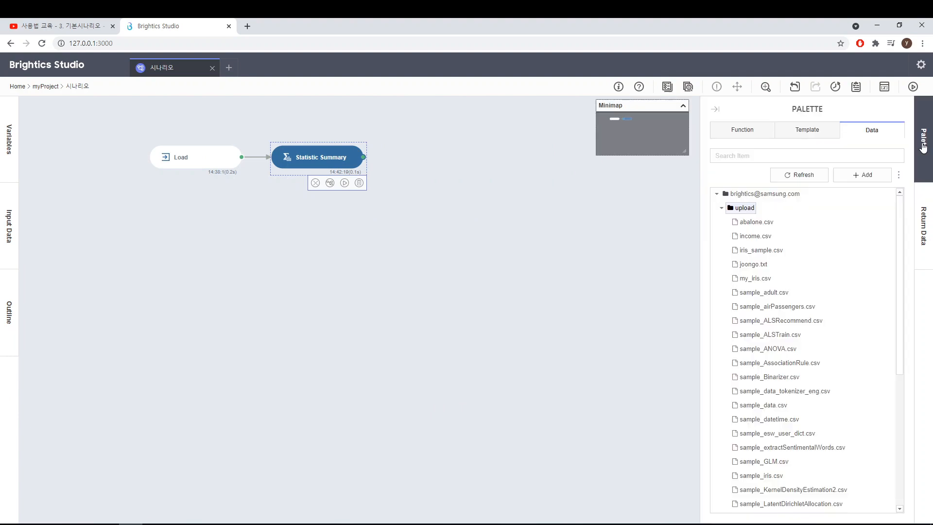
{"action": "left_click", "coordinate": [746, 136]}
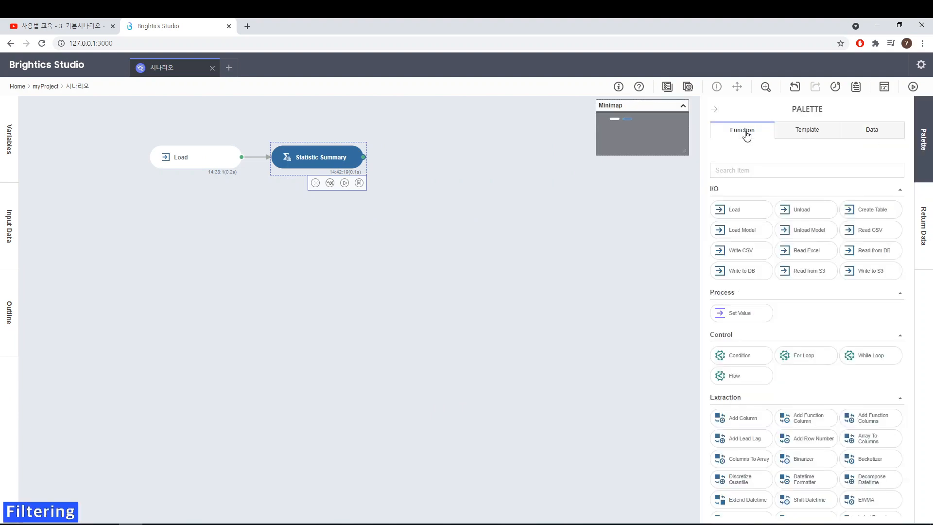
{"action": "left_click", "coordinate": [752, 173]}
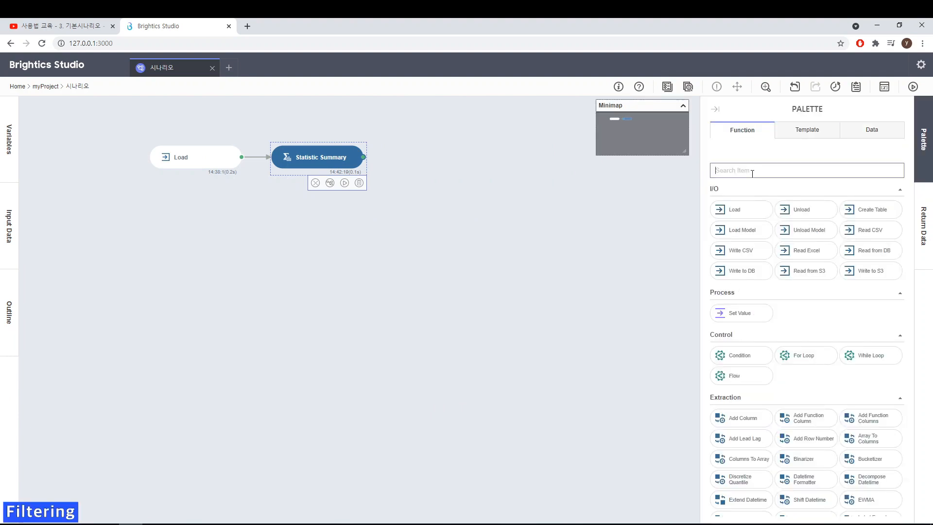
{"action": "type", "text": "filter"}
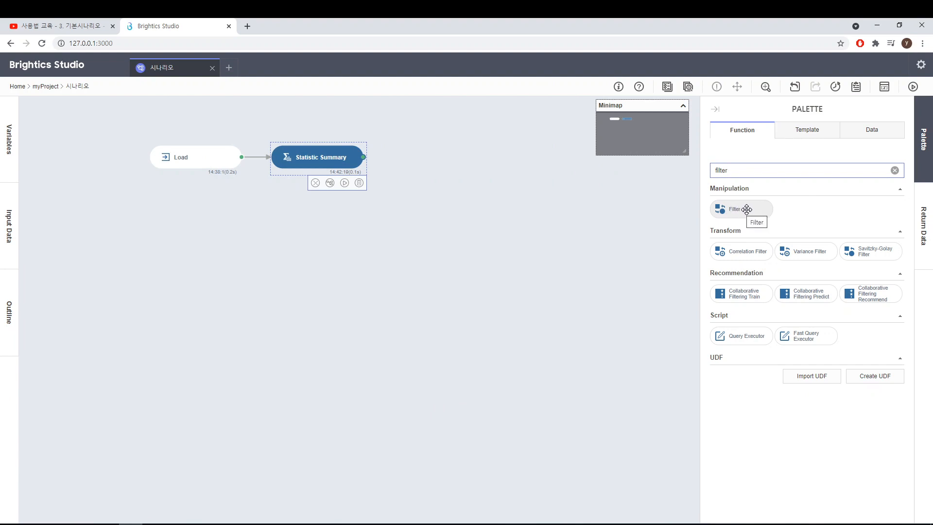
{"action": "left_click_drag", "start_coordinate": [746, 209], "coordinate": [282, 206]}
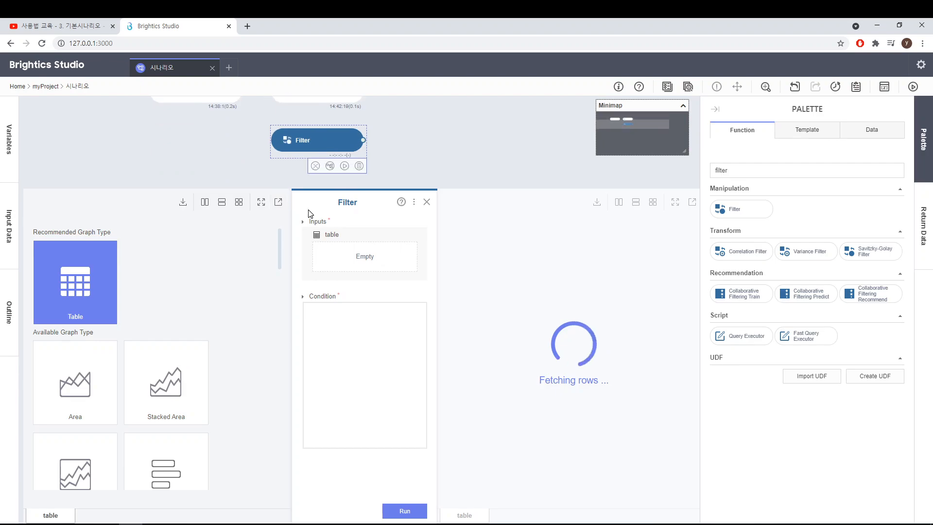
Enlarge the scenario canvas area and connect the output of Load to the Filter function
{"action": "left_click_drag", "start_coordinate": [416, 188], "coordinate": [416, 238]}
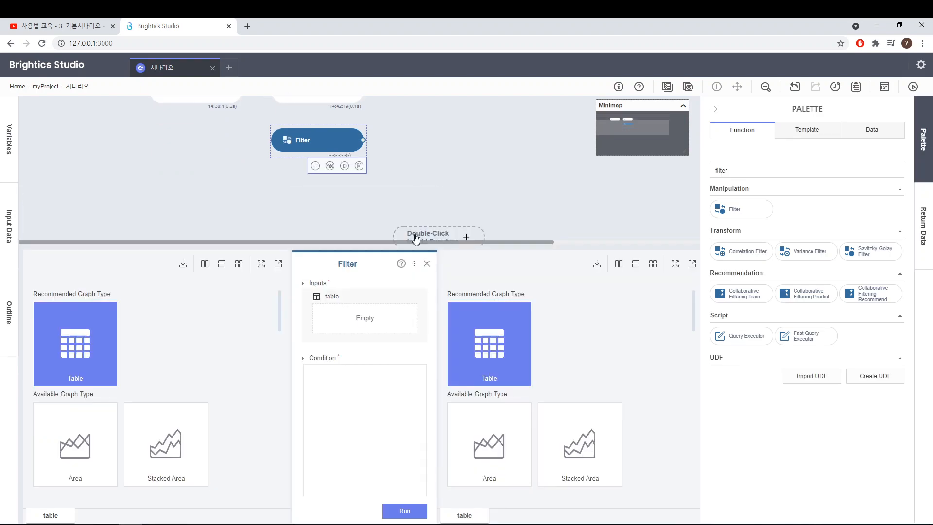
{"action": "scroll", "coordinate": [416, 234], "scroll_direction": "up", "scroll_amount": 2}
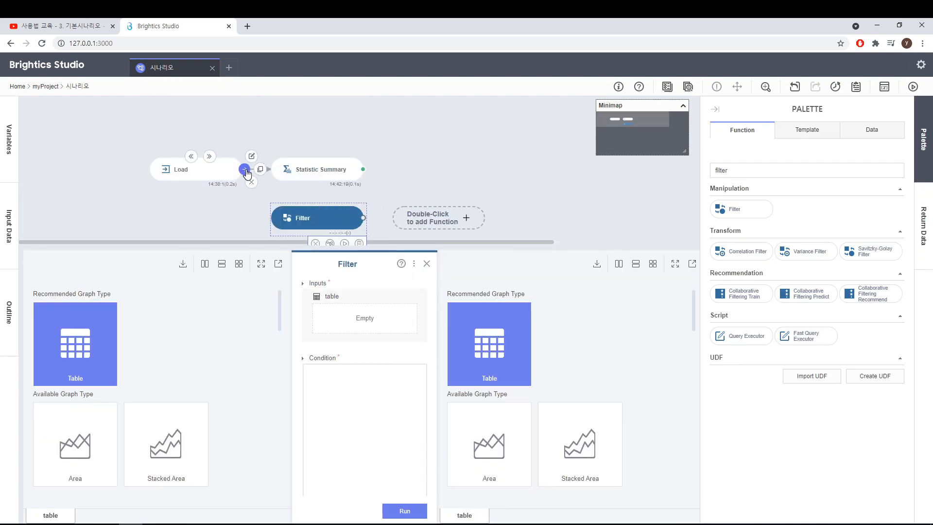
{"action": "left_click_drag", "start_coordinate": [247, 174], "coordinate": [298, 220]}
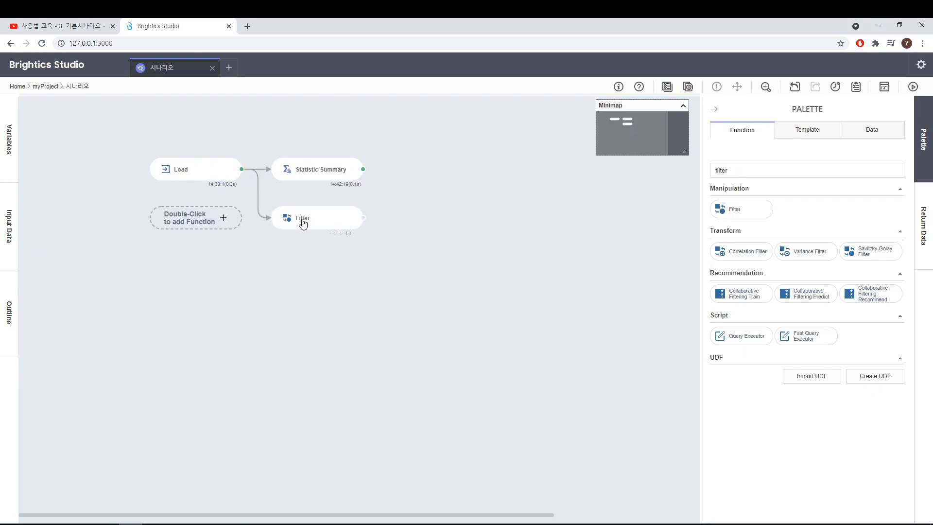
Define the Filter function's condition as species == 'setosa', using the string column species
{"action": "left_click", "coordinate": [302, 220]}
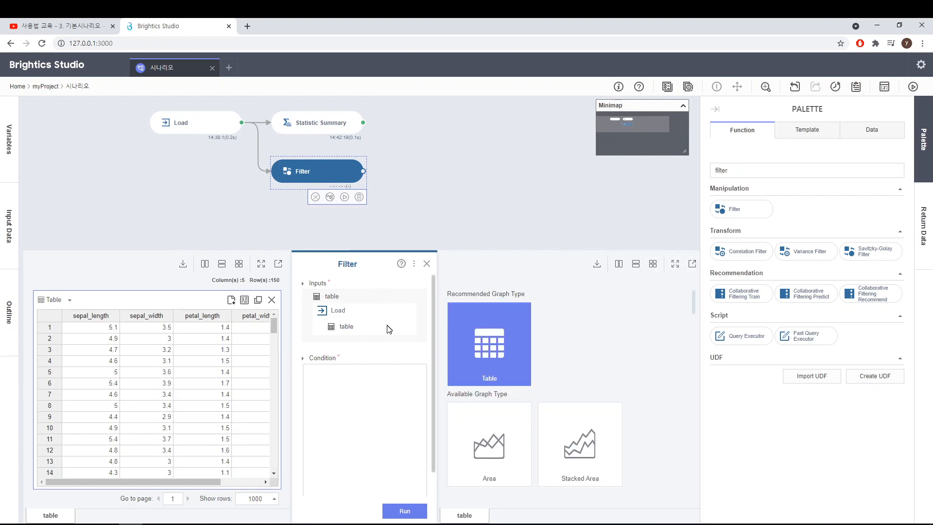
{"action": "left_click", "coordinate": [388, 388]}
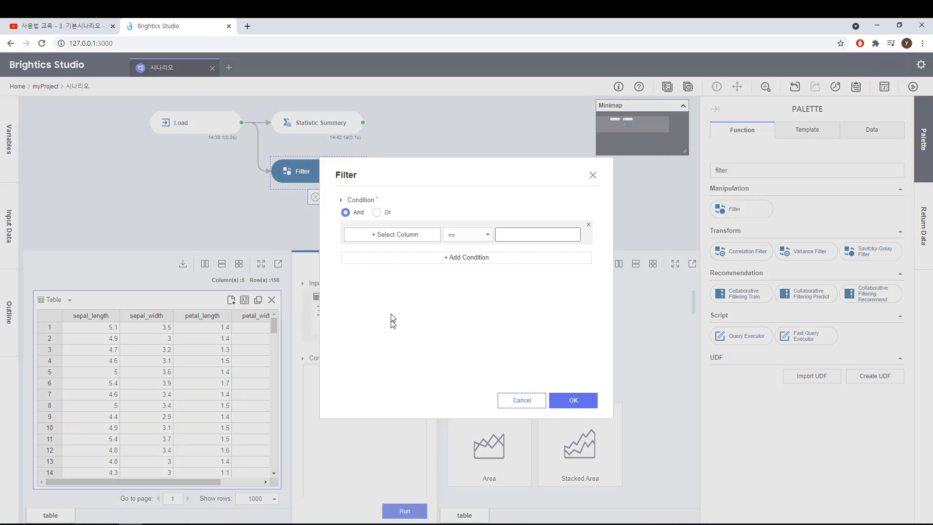
{"action": "left_click", "coordinate": [408, 238]}
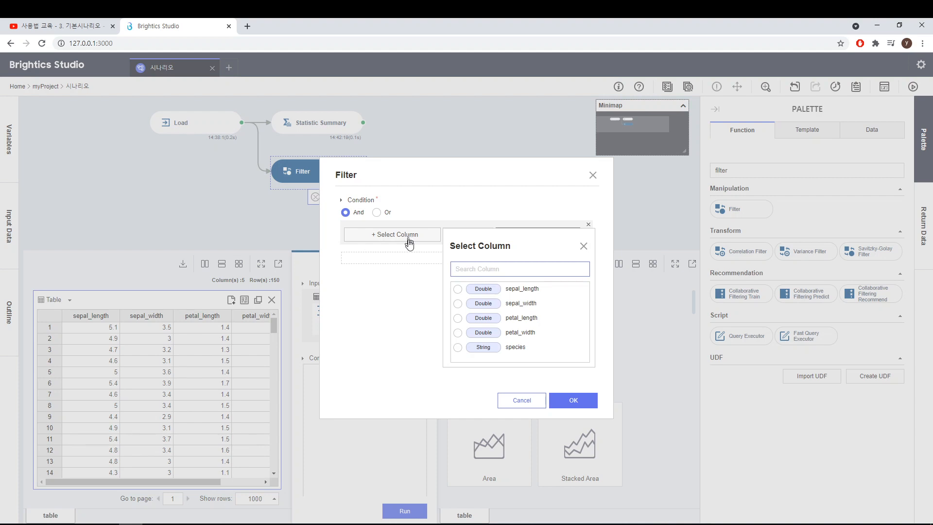
{"action": "left_click", "coordinate": [478, 349]}
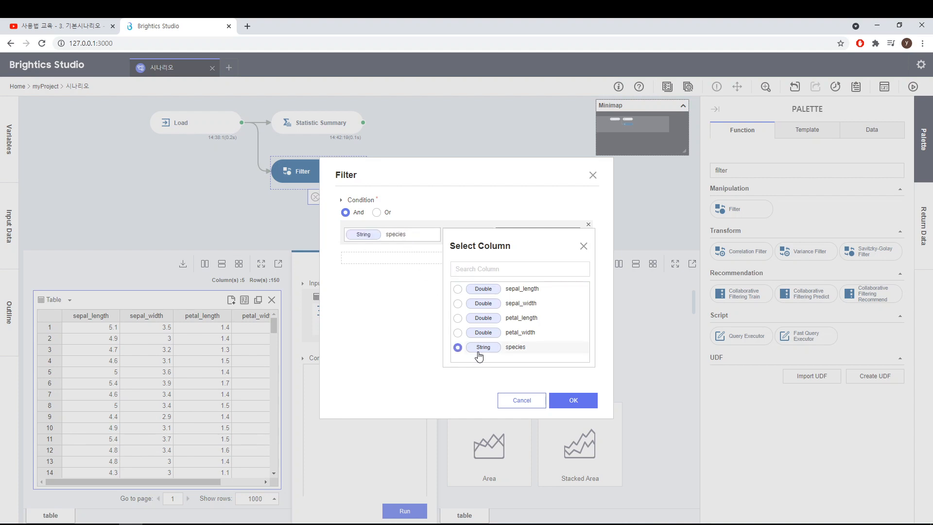
{"action": "left_click", "coordinate": [582, 247]}
{"action": "left_click", "coordinate": [533, 235]}
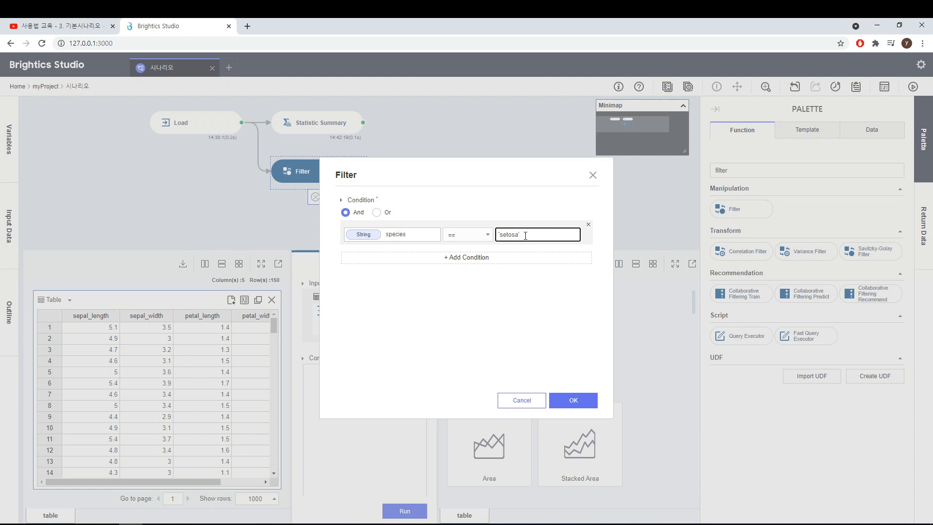
{"action": "left_click", "coordinate": [572, 401]}
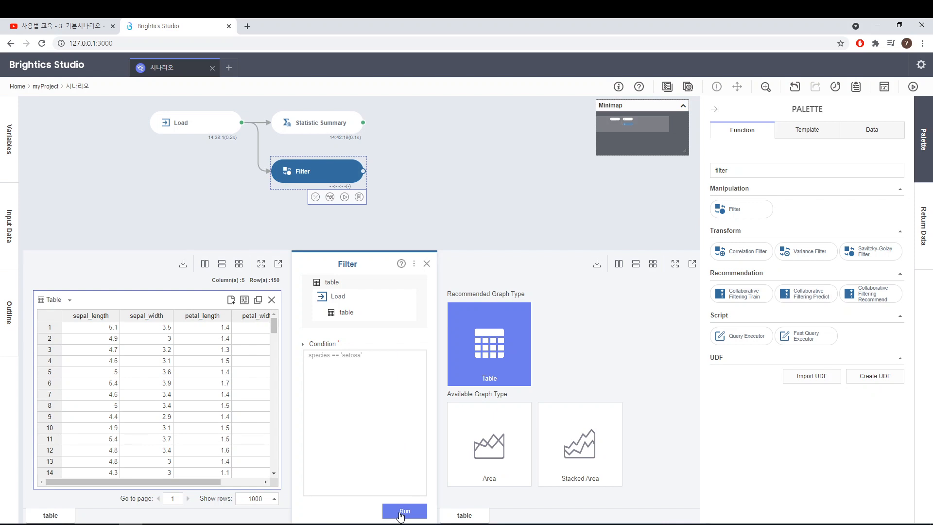
Run the Filter function and collapse the function palette to inspect the species column of the output table
{"action": "left_click", "coordinate": [402, 511]}
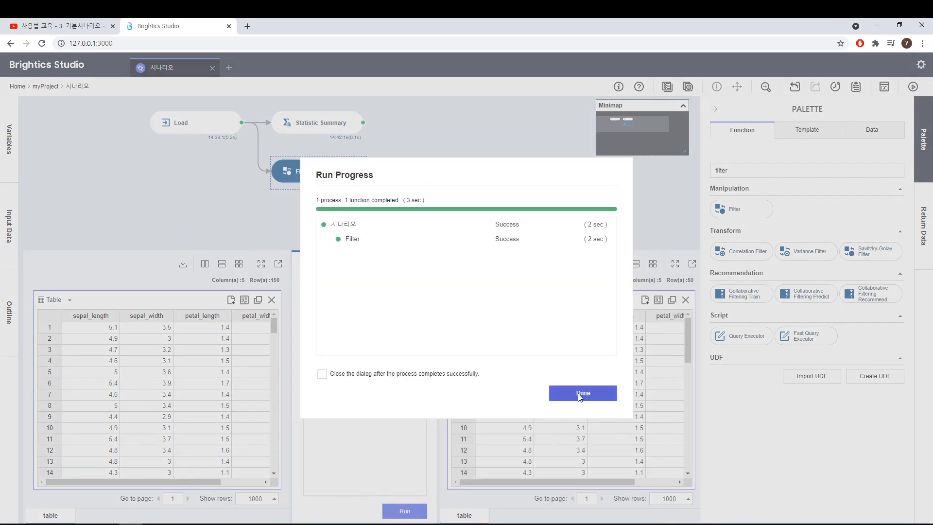
{"action": "left_click", "coordinate": [580, 397]}
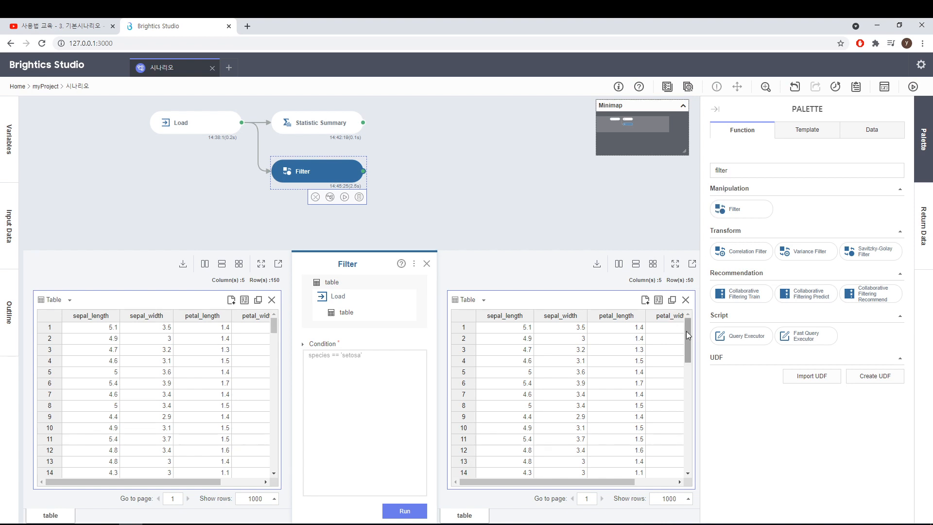
{"action": "left_click", "coordinate": [716, 111]}
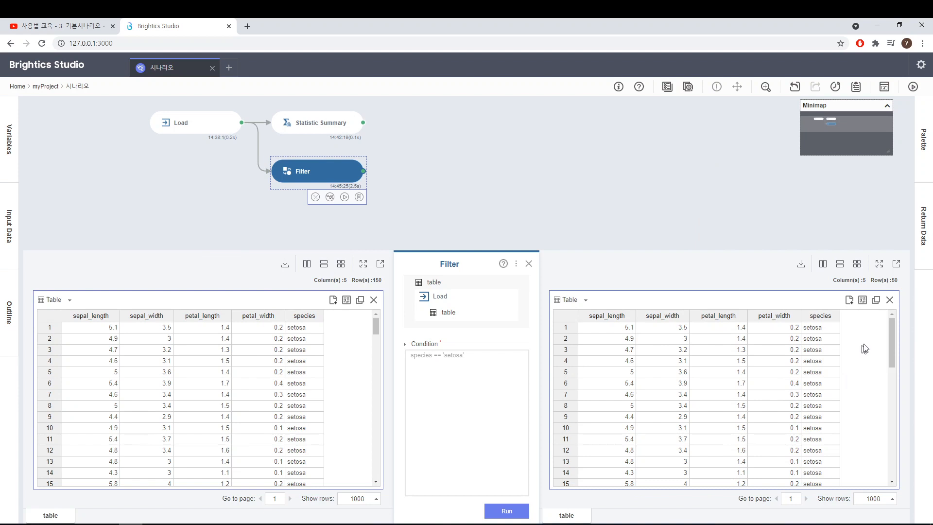
{"action": "mouse_move", "coordinate": [890, 335]}
{"action": "left_mouse_down"}
{"action": "mouse_move", "coordinate": [891, 475]}
{"action": "mouse_move", "coordinate": [891, 350]}
{"action": "left_mouse_up"}
Change the Filter condition's operator to Starts With, keeping 'setosa' as the value, and run the function
{"action": "left_click", "coordinate": [502, 364]}
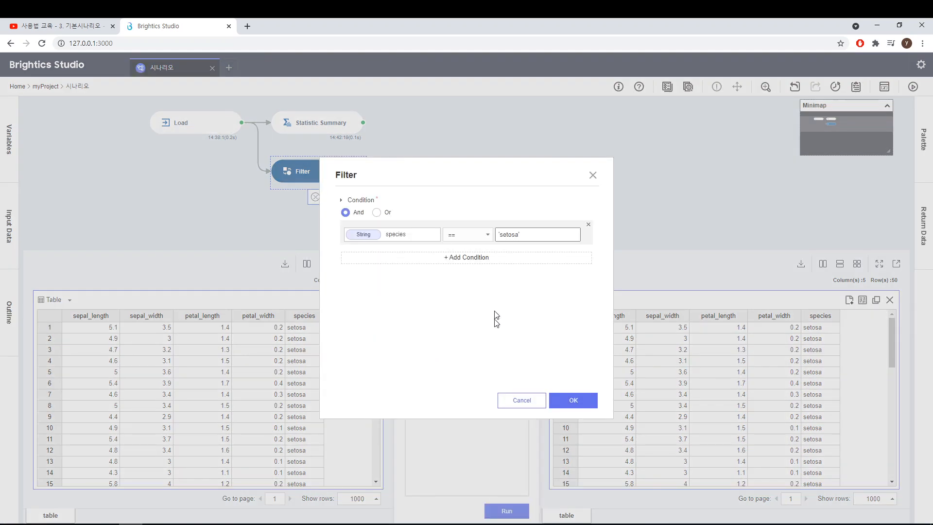
{"action": "left_click", "coordinate": [483, 237]}
{"action": "left_click", "coordinate": [476, 293]}
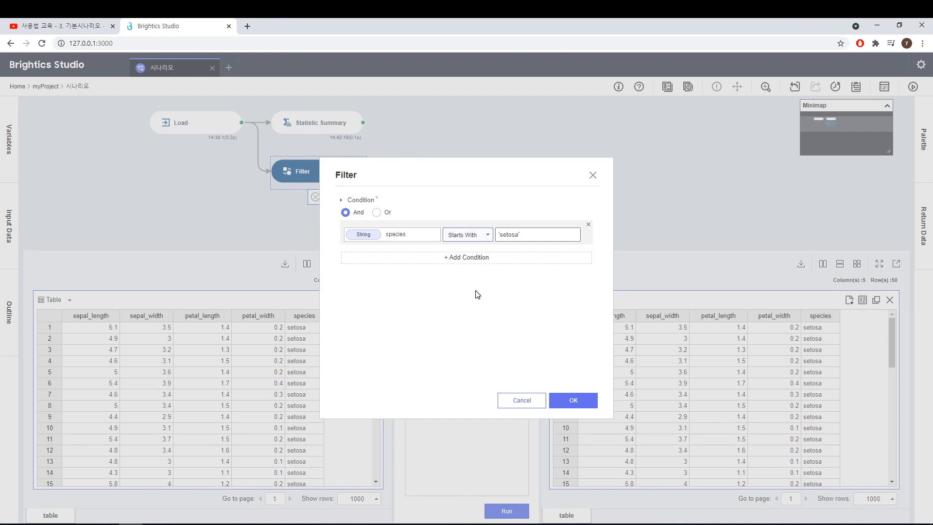
{"action": "left_click", "coordinate": [590, 404]}
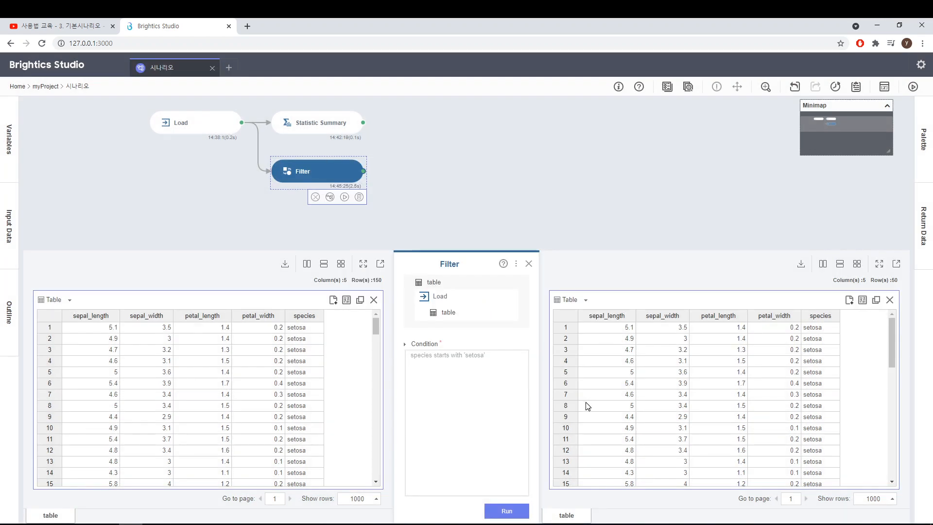
{"action": "left_click", "coordinate": [506, 510]}
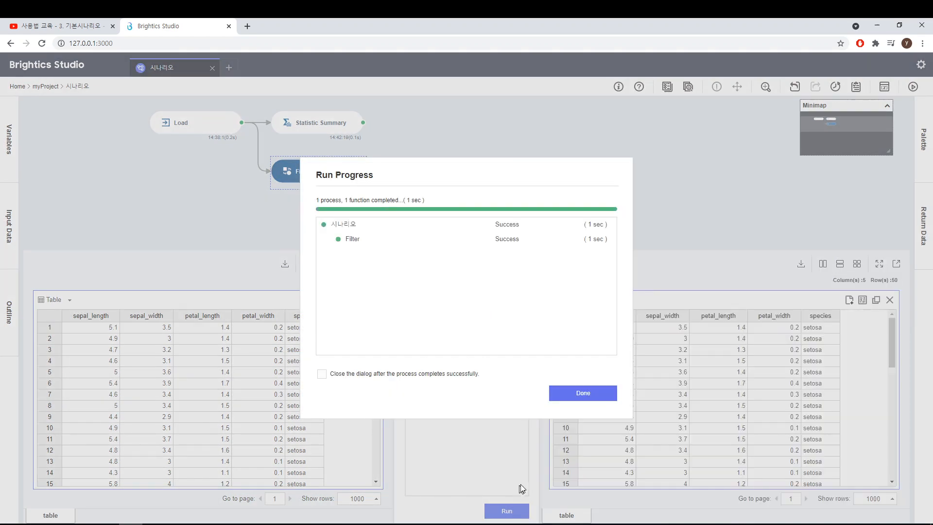
{"action": "left_click", "coordinate": [594, 395]}
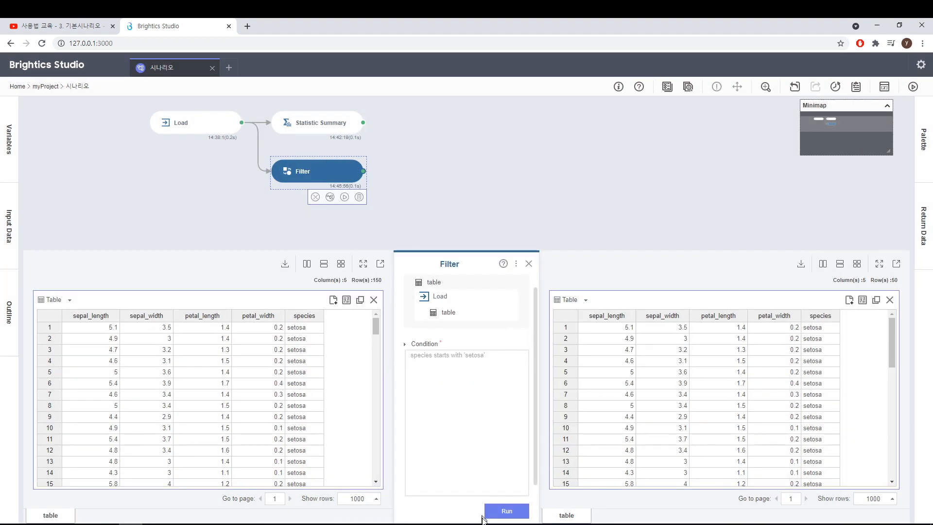
Try to run the Filter function with the condition species == setosa, without quotation marks around the value
{"action": "left_click", "coordinate": [496, 451]}
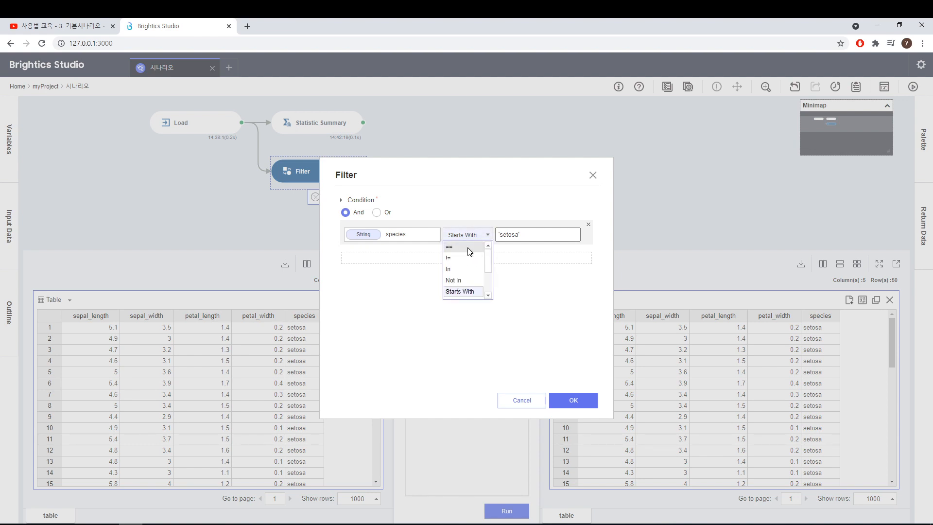
{"action": "left_click", "coordinate": [464, 247]}
{"action": "left_click", "coordinate": [531, 234]}
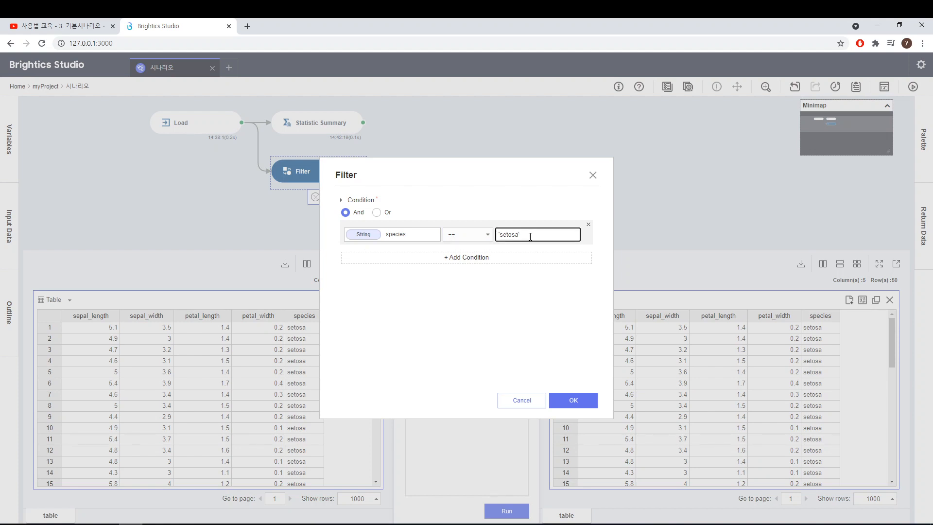
{"action": "key", "text": "Right"}
{"action": "key", "text": "Right"}
{"action": "key", "text": "Right"}
{"action": "key", "text": "BackSpace"}
{"action": "left_click", "coordinate": [577, 403]}
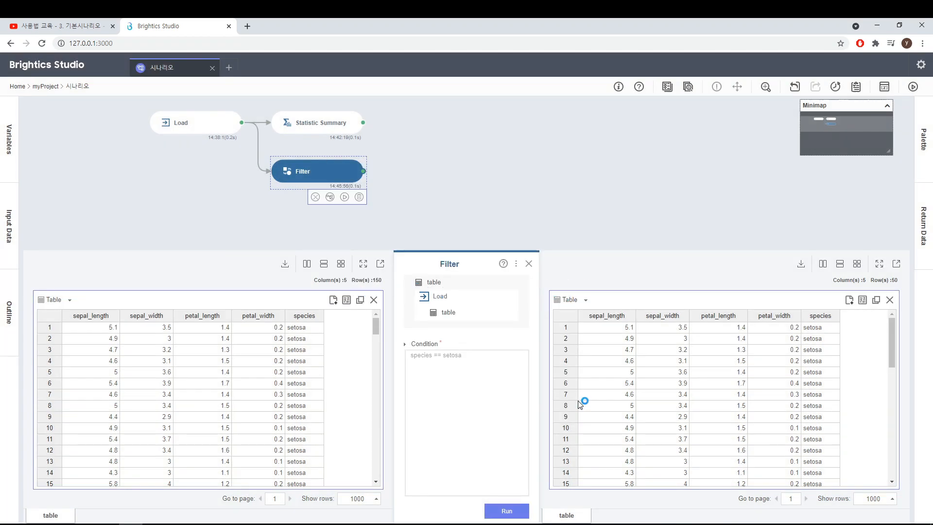
{"action": "left_click", "coordinate": [506, 511]}
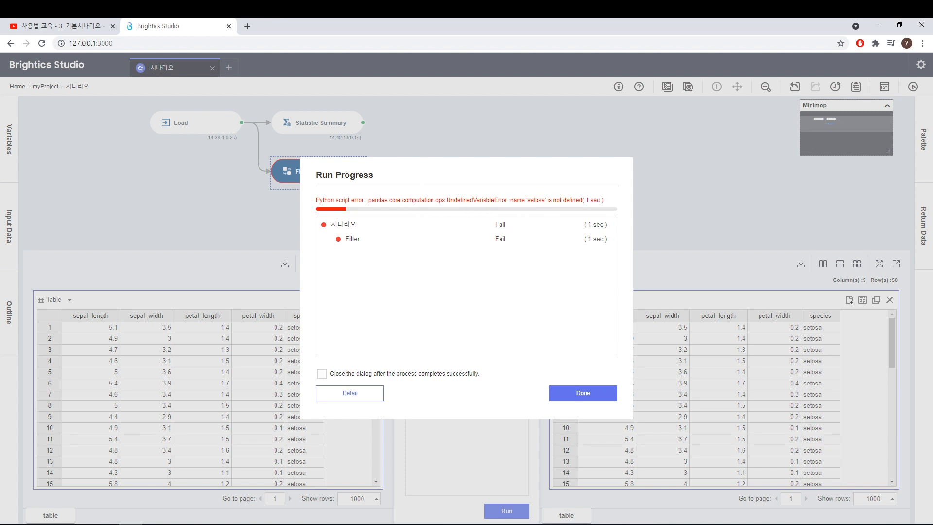
{"action": "left_click", "coordinate": [589, 392]}
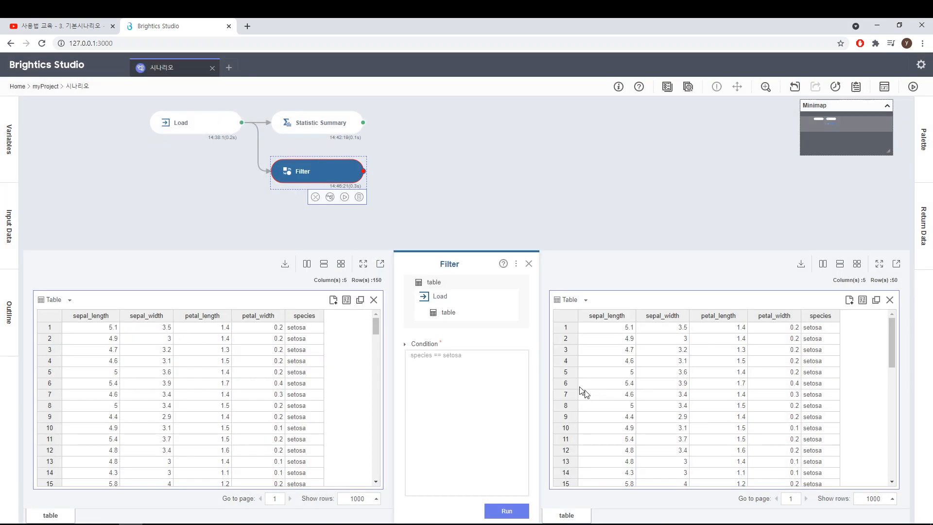
Change the Filter condition's operator for species to Contain and run the function
{"action": "left_click", "coordinate": [486, 360]}
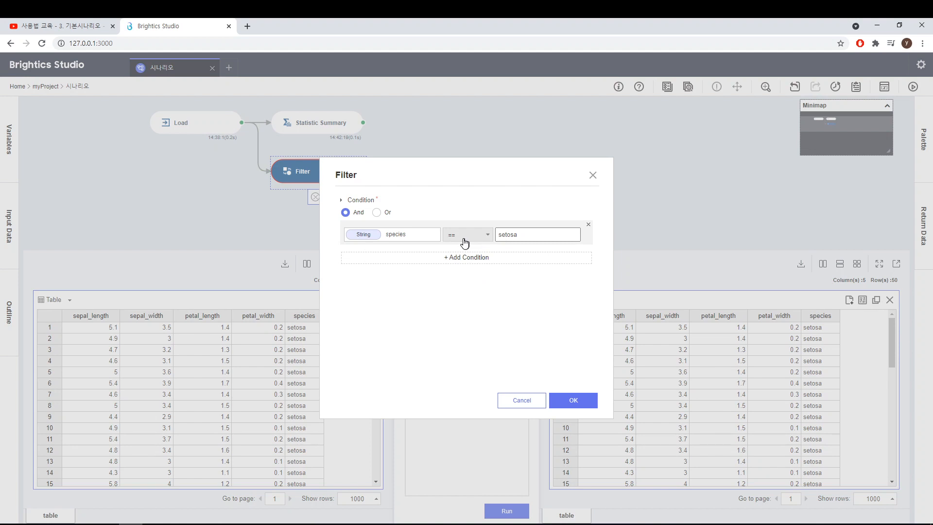
{"action": "left_click", "coordinate": [488, 236]}
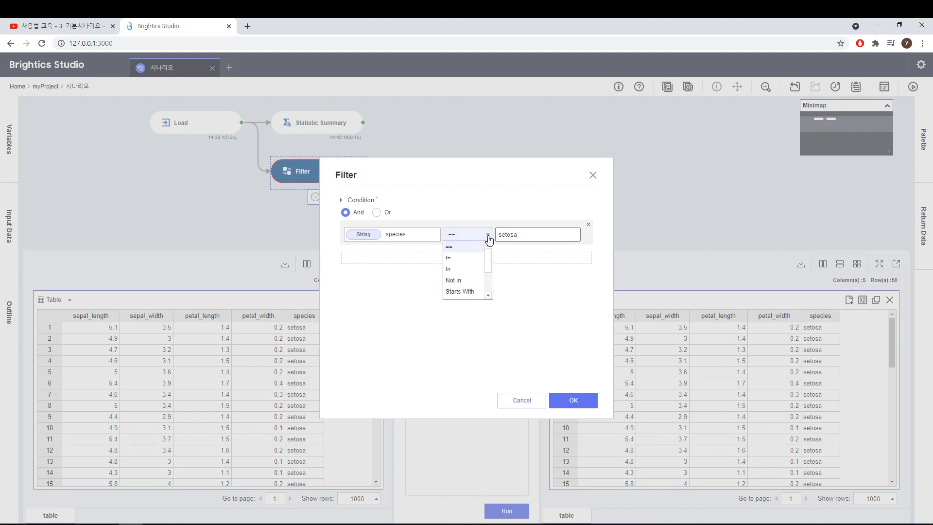
{"action": "left_click_drag", "start_coordinate": [490, 257], "coordinate": [490, 278]}
{"action": "left_click", "coordinate": [466, 285]}
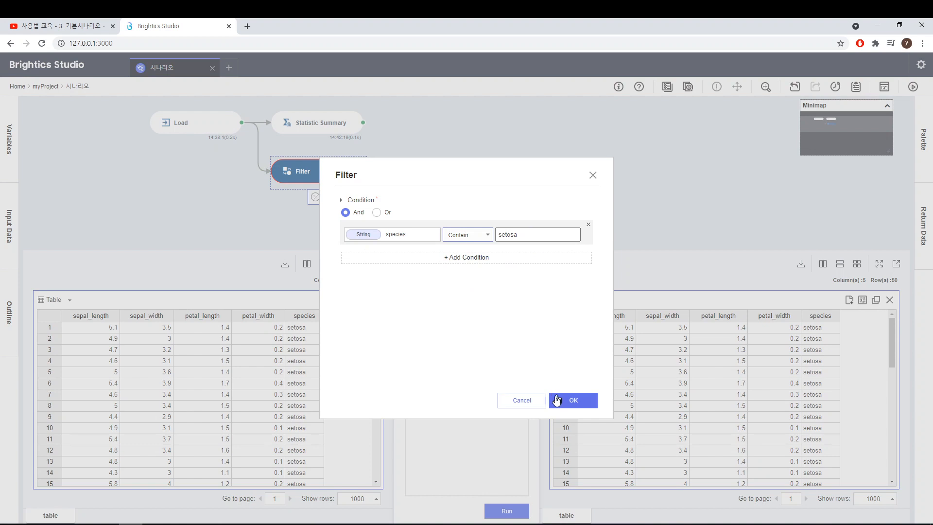
{"action": "left_click", "coordinate": [571, 402]}
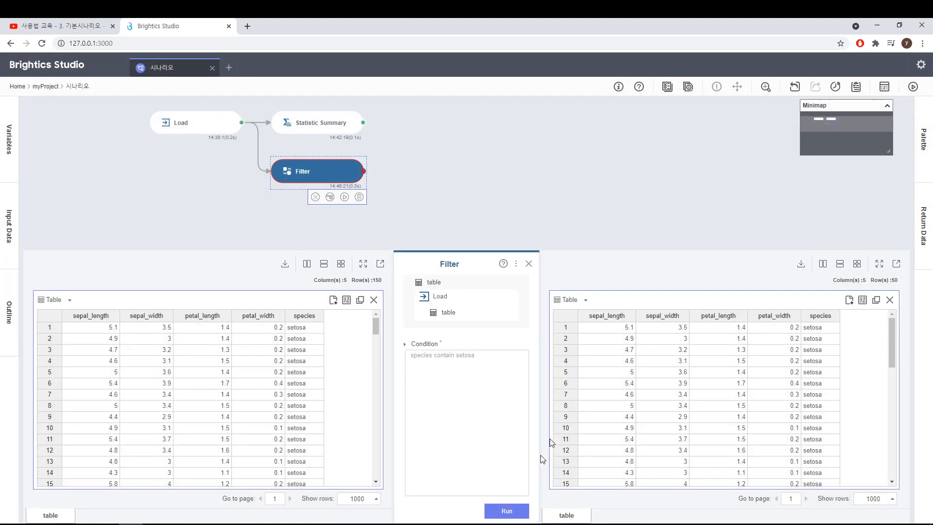
{"action": "left_click", "coordinate": [509, 511]}
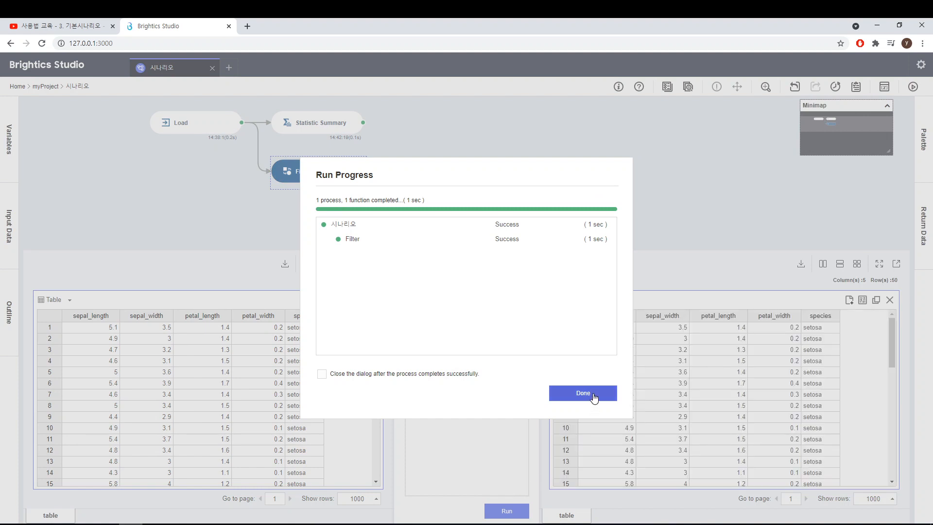
{"action": "left_click", "coordinate": [594, 397]}
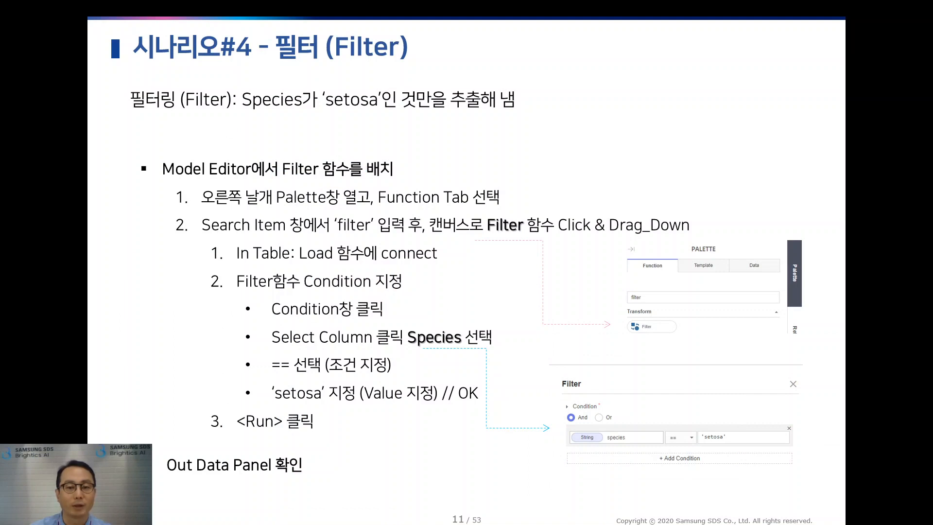
{"action": "key", "text": "Right"}
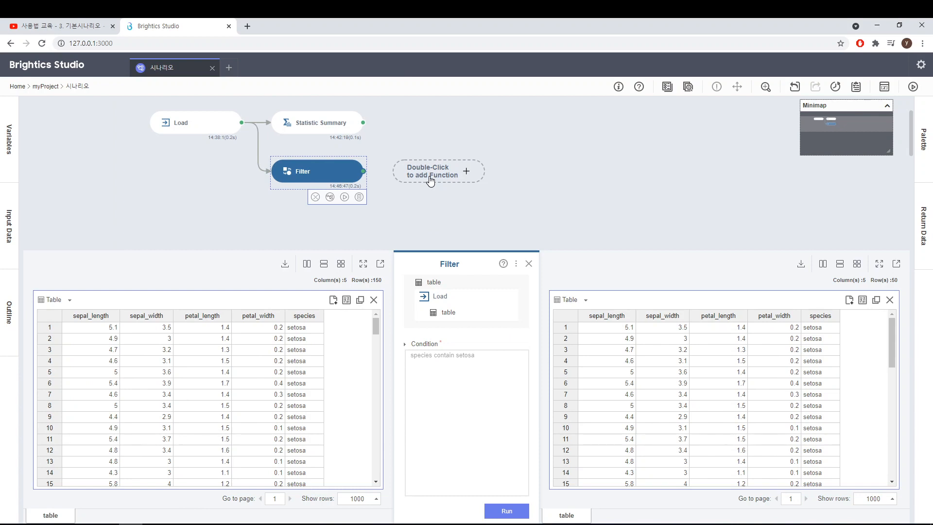
Add an Unload function after Filter by searching the available functions for "load"
{"action": "double_click", "coordinate": [430, 176]}
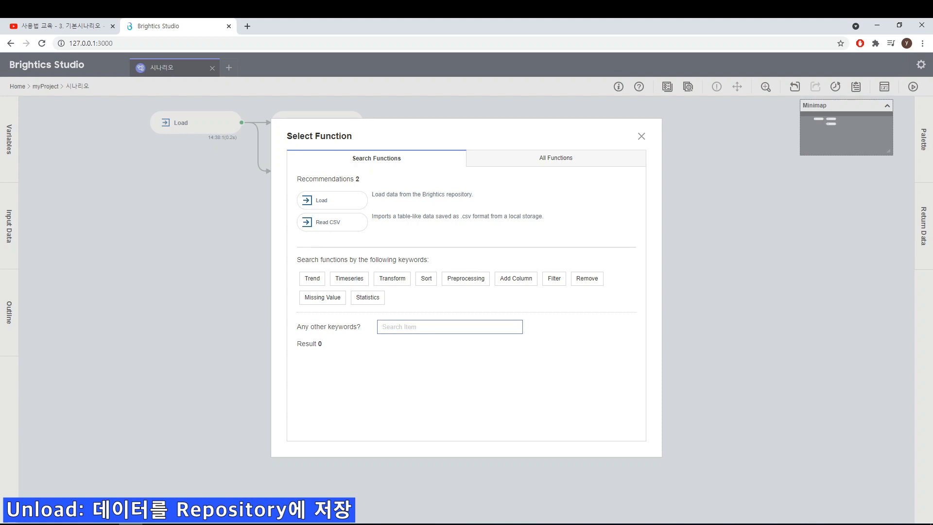
{"action": "type", "text": "uload"}
{"action": "key", "text": "BackSpace"}
{"action": "key", "text": "BackSpace"}
{"action": "key", "text": "BackSpace"}
{"action": "type", "text": "load"}
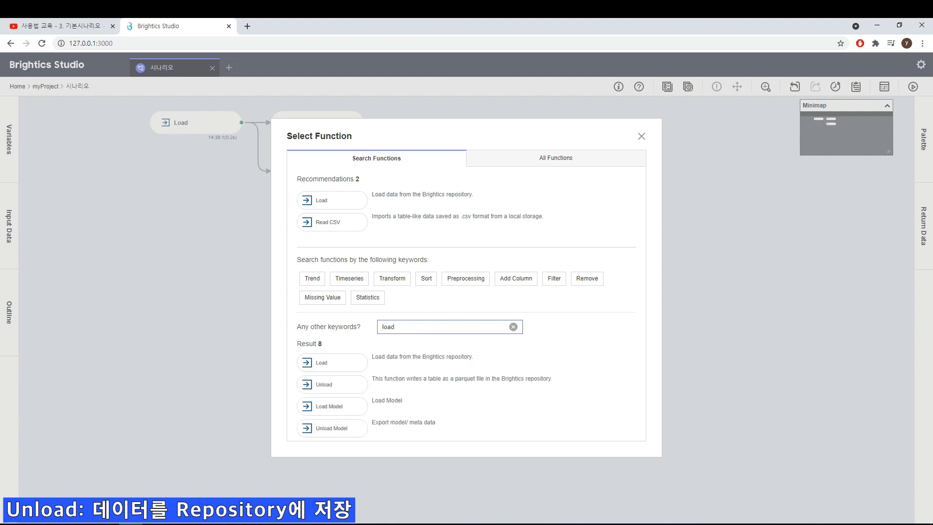
{"action": "left_click", "coordinate": [353, 386]}
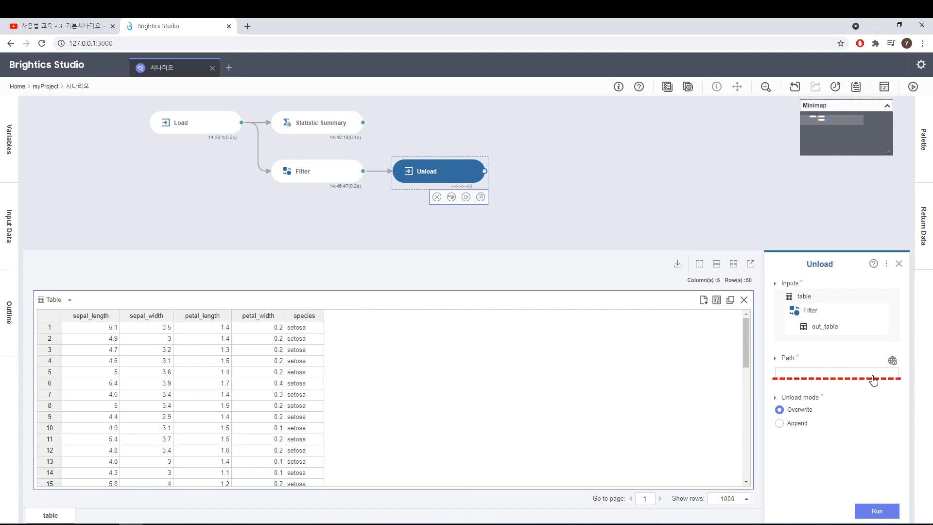
Set the Unload path to setosa.csv in the upload folder and run the function
{"action": "left_click", "coordinate": [858, 374]}
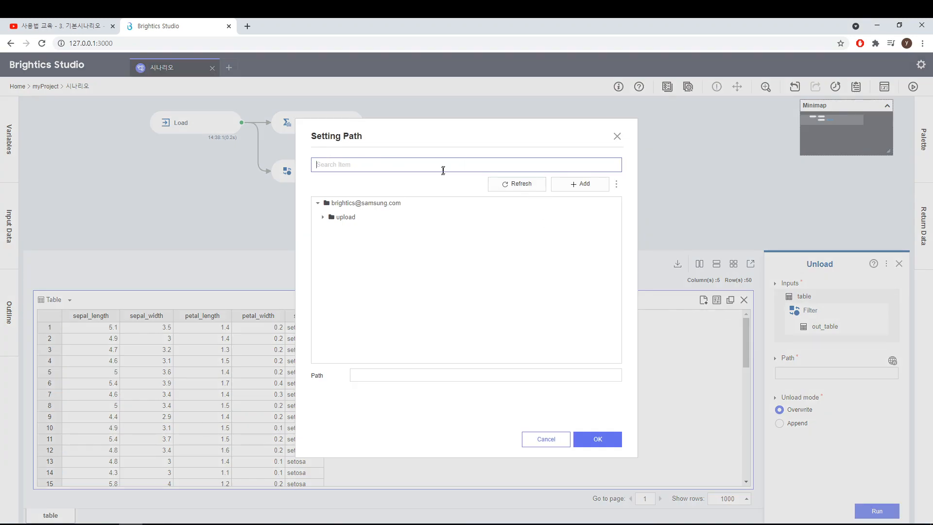
{"action": "left_click", "coordinate": [346, 217]}
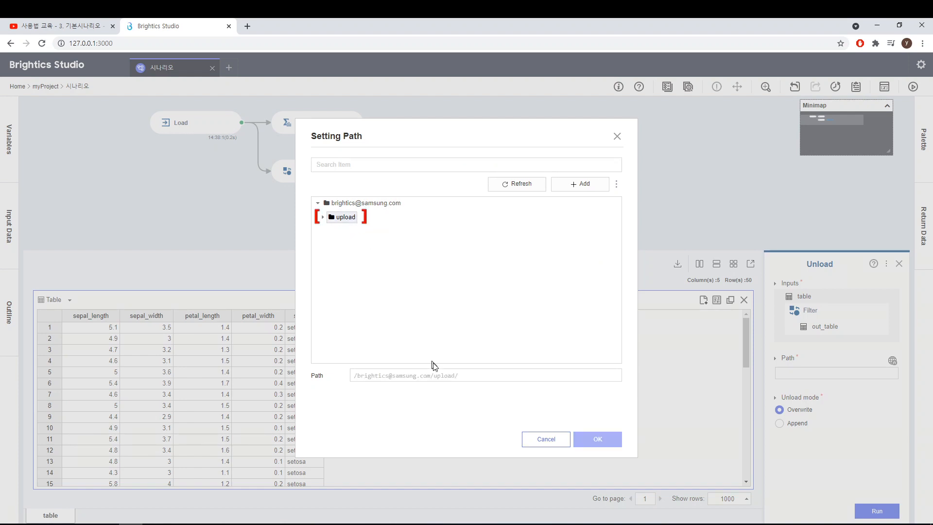
{"action": "left_click", "coordinate": [478, 378]}
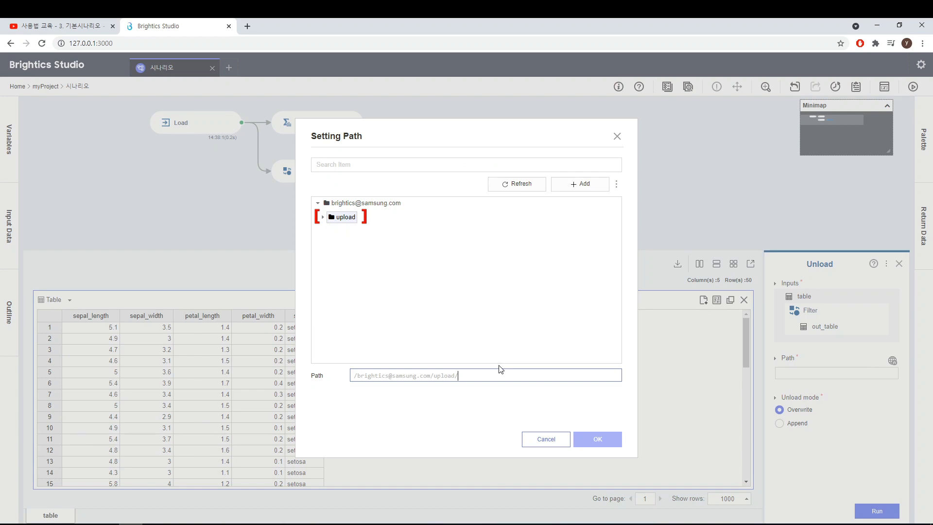
{"action": "type", "text": "set"}
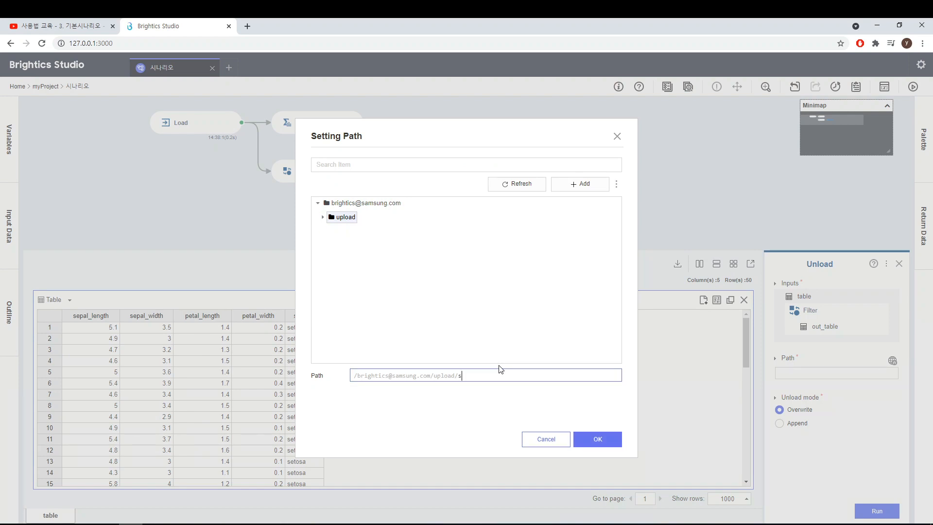
{"action": "type", "text": "osa.csv"}
{"action": "left_click", "coordinate": [601, 444]}
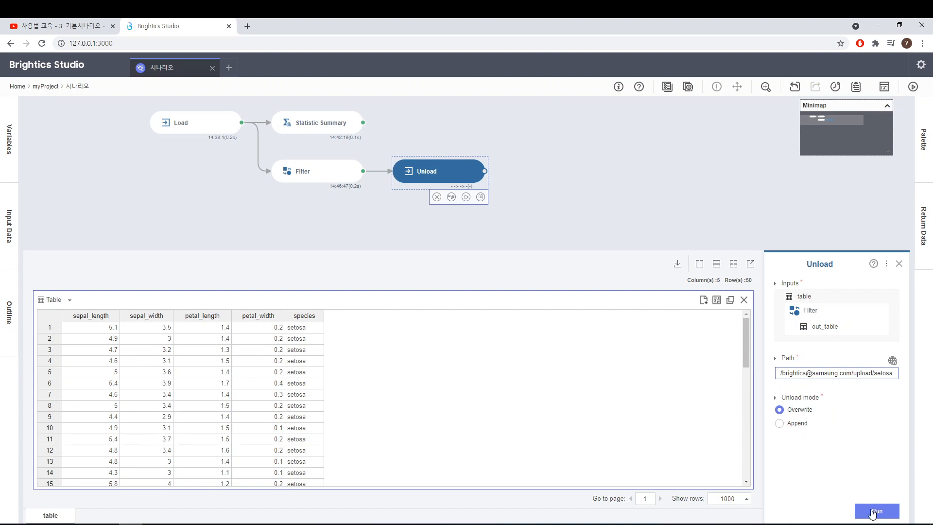
{"action": "left_click", "coordinate": [873, 511]}
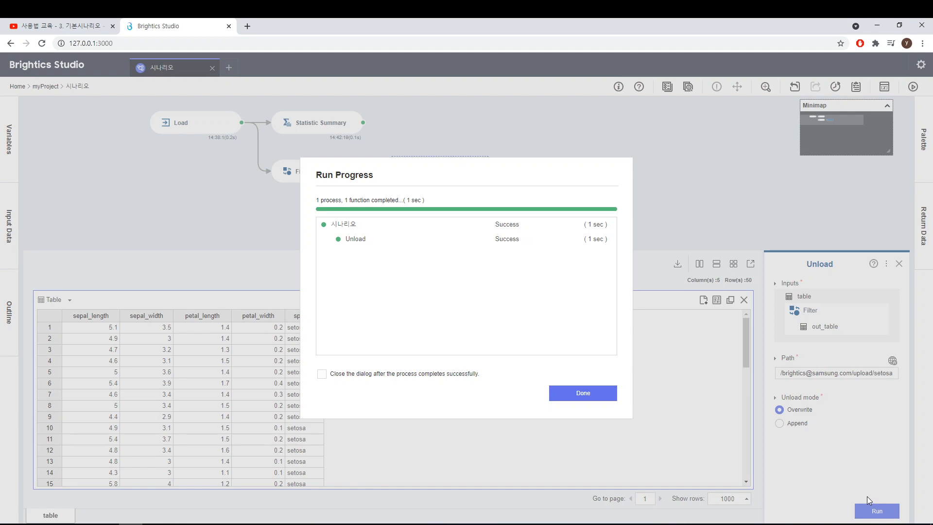
Refresh the data repository and search it for "se" to locate the unloaded setosa.csv file
{"action": "left_click", "coordinate": [596, 393]}
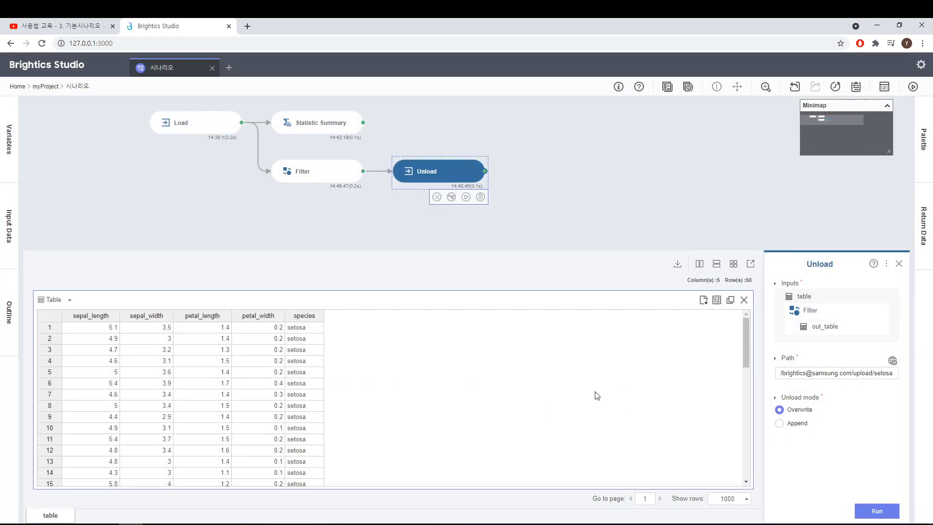
{"action": "left_click", "coordinate": [899, 264]}
{"action": "left_click", "coordinate": [925, 166]}
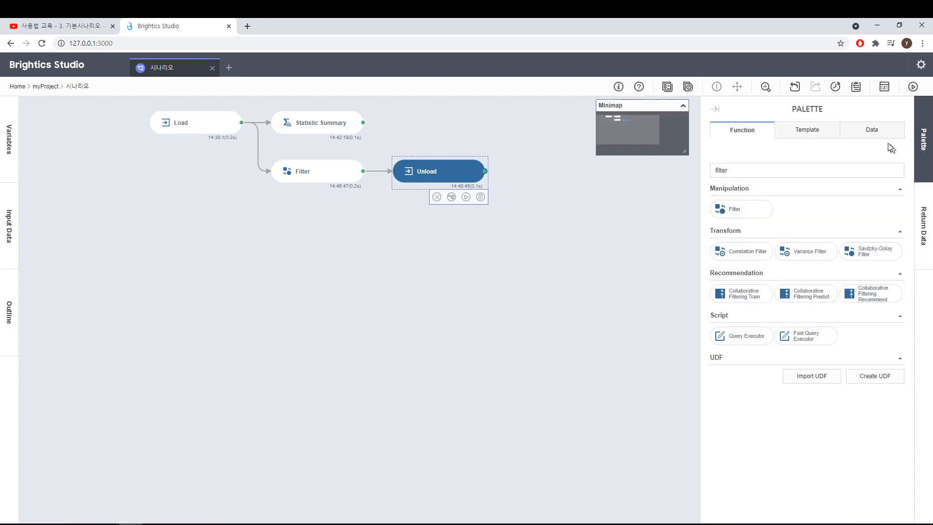
{"action": "left_click", "coordinate": [878, 130]}
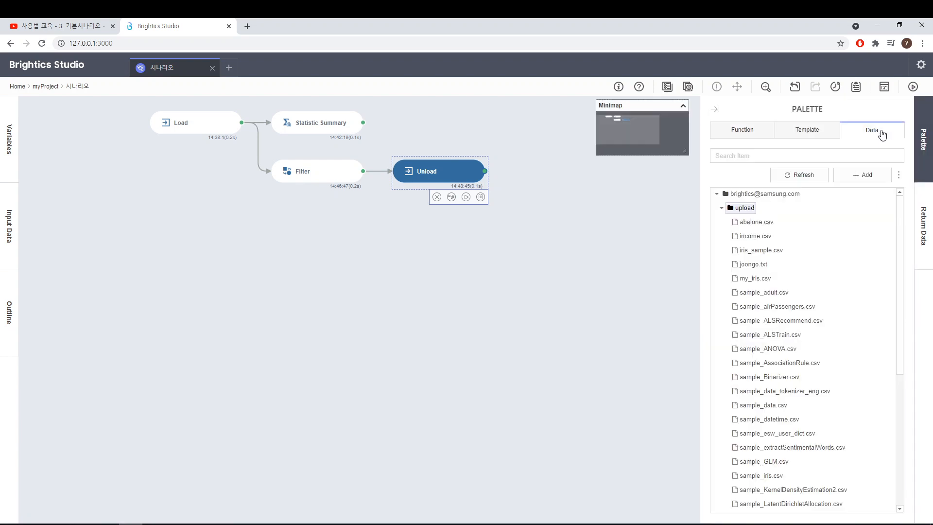
{"action": "left_click", "coordinate": [811, 178]}
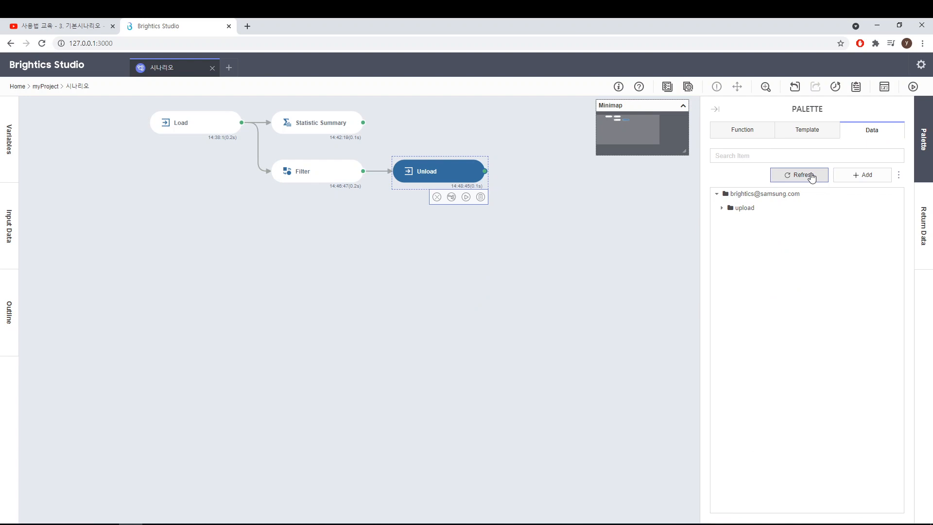
{"action": "left_click", "coordinate": [782, 157]}
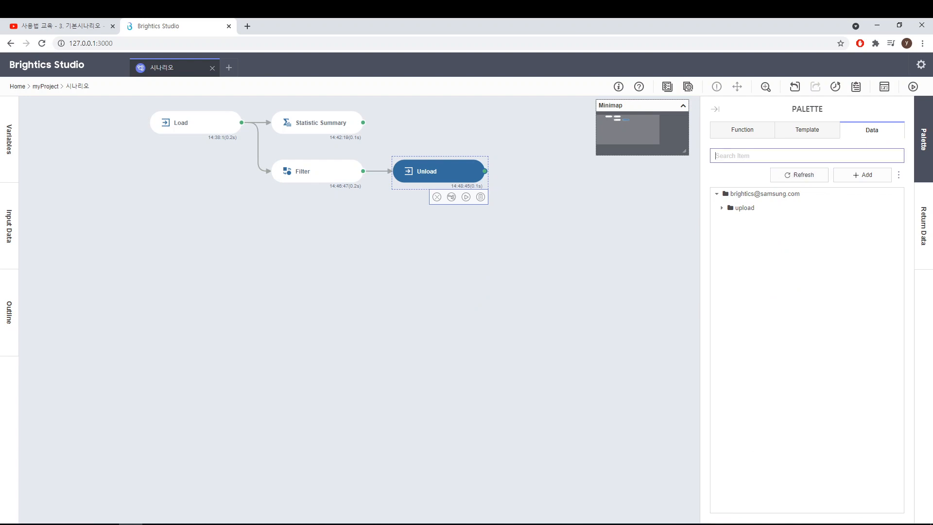
{"action": "type", "text": "se"}
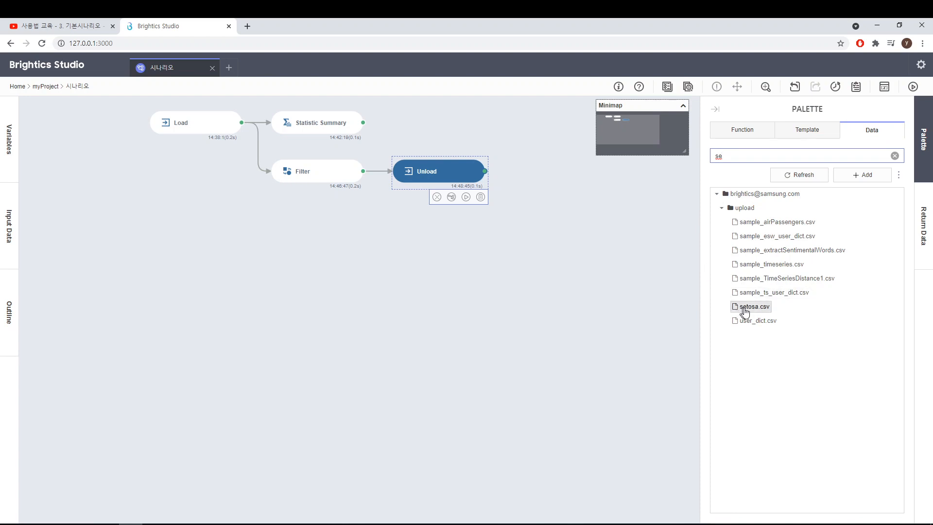
{"action": "left_click_drag", "start_coordinate": [771, 310], "coordinate": [774, 311]}
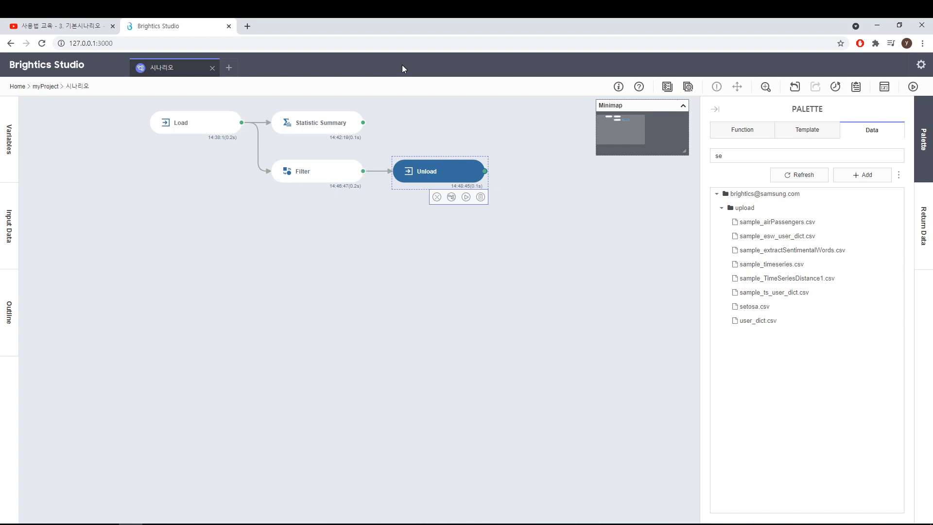
Export the 시나리오 model from myProject with its data flows included
{"action": "left_click", "coordinate": [49, 71]}
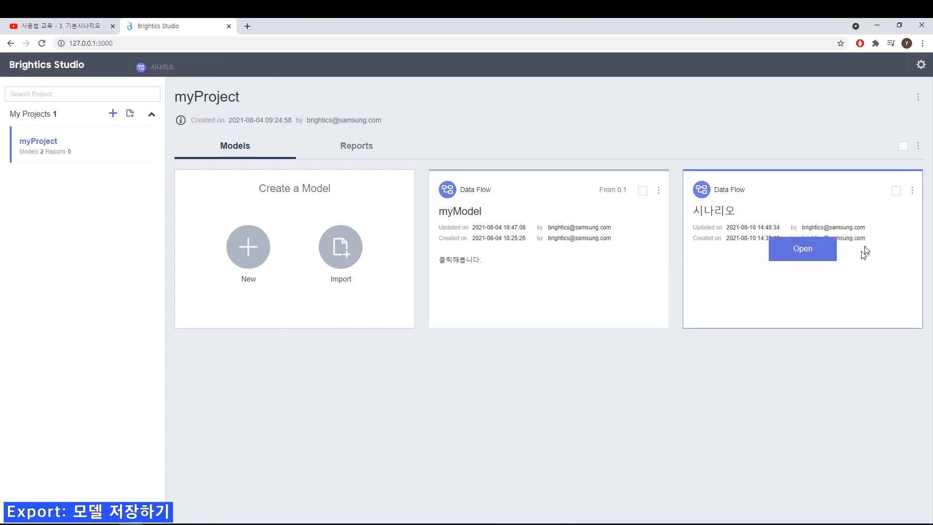
{"action": "left_click", "coordinate": [911, 194]}
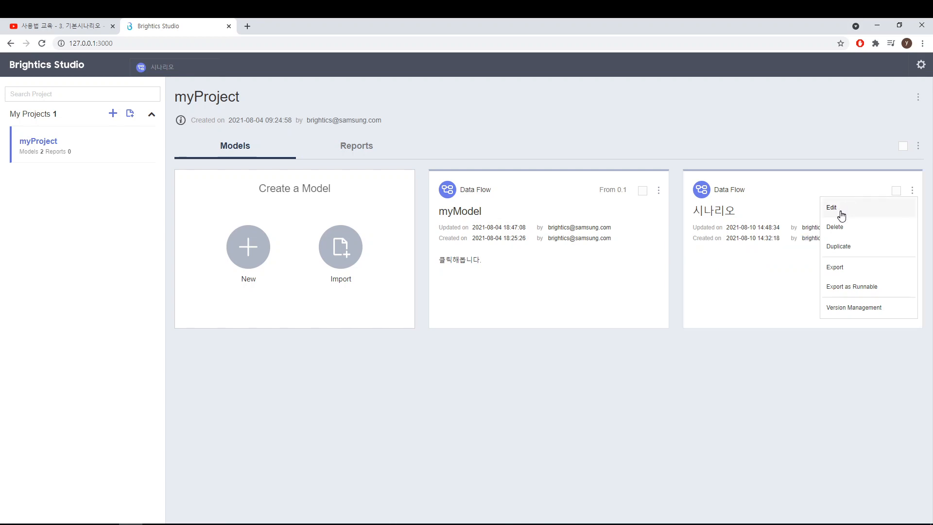
{"action": "left_click", "coordinate": [834, 267]}
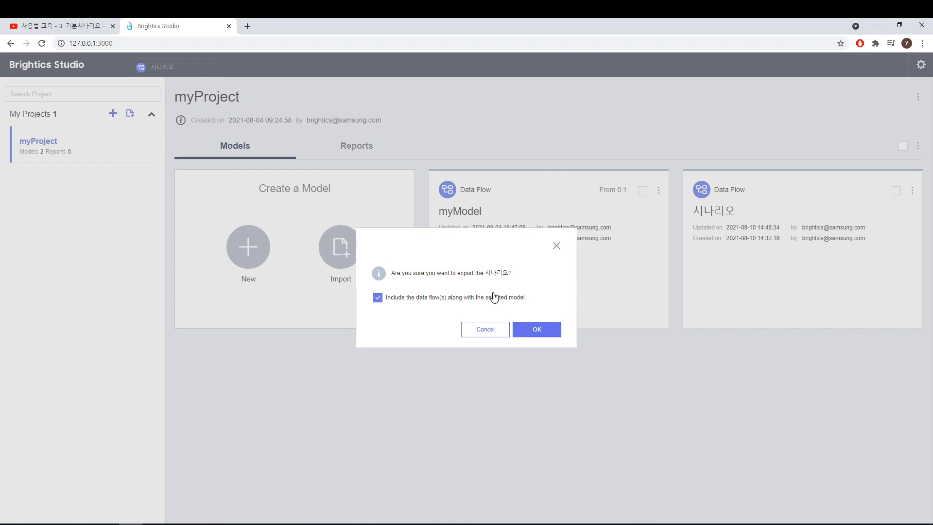
{"action": "left_click", "coordinate": [535, 330]}
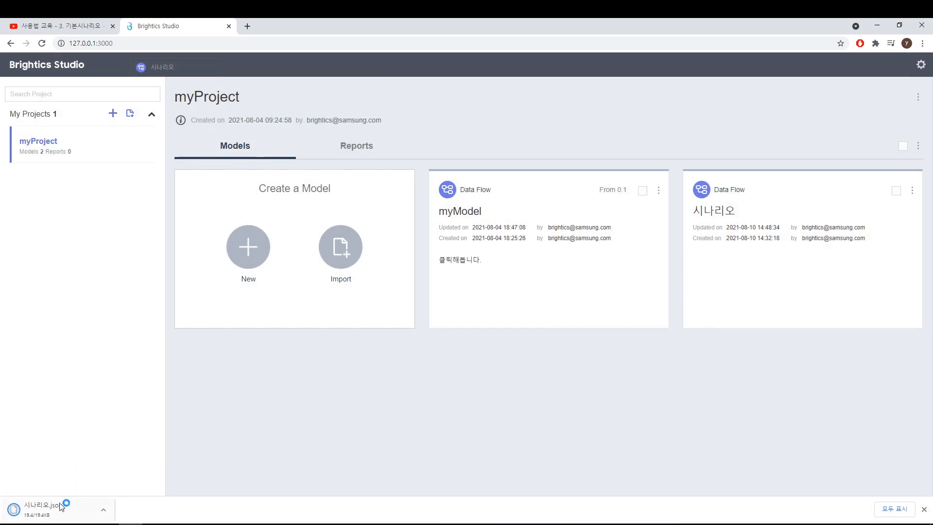
View the exported 시나리오.json file in its download folder, and close the folder window
{"action": "left_click", "coordinate": [104, 513]}
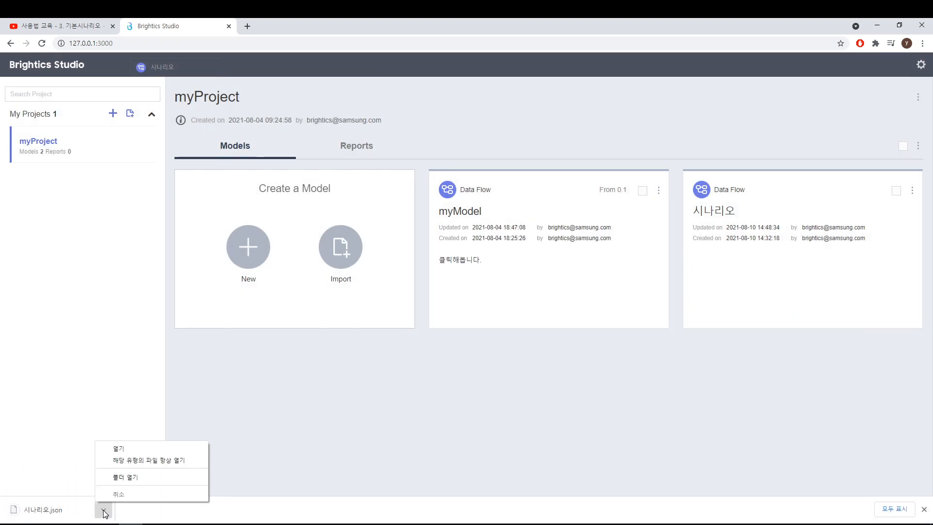
{"action": "left_click", "coordinate": [135, 477]}
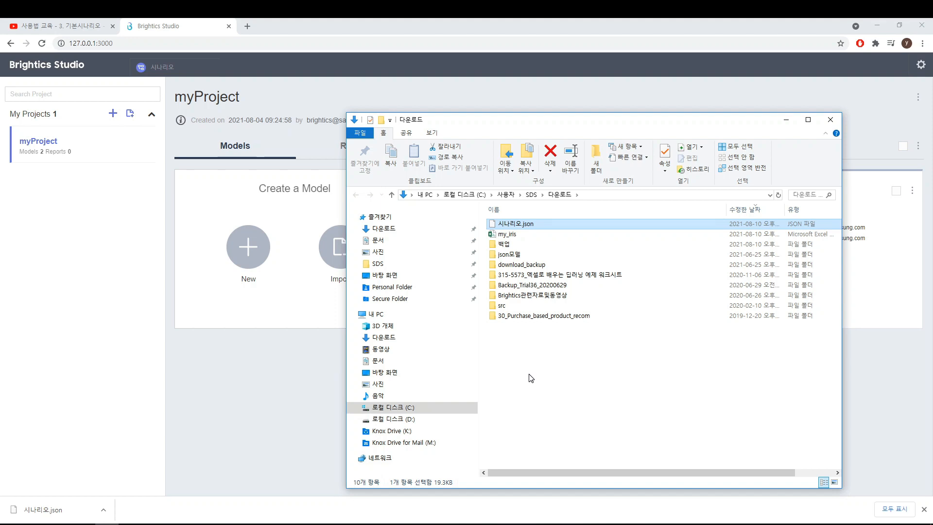
{"action": "left_click", "coordinate": [829, 123]}
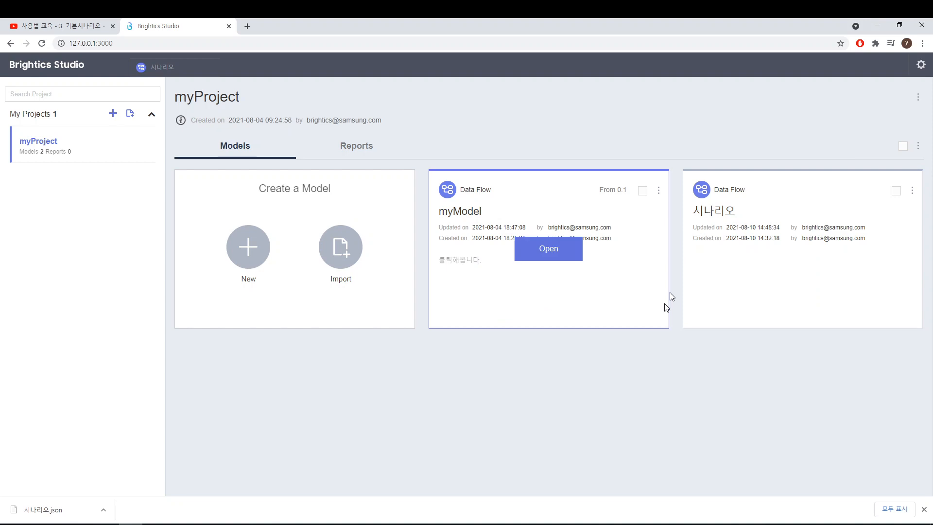
Duplicate the 시나리오 model within myProject under the name 시나리오_copy
{"action": "left_click", "coordinate": [911, 191]}
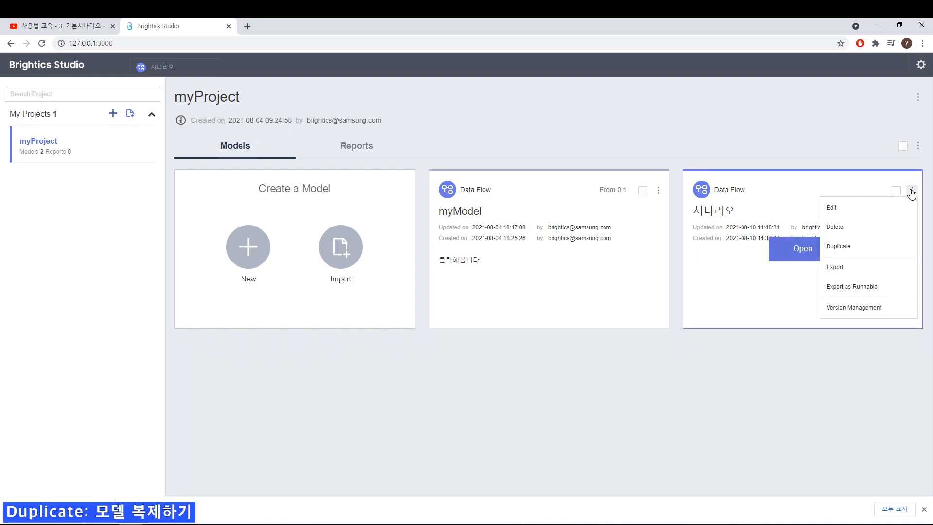
{"action": "left_click", "coordinate": [843, 249]}
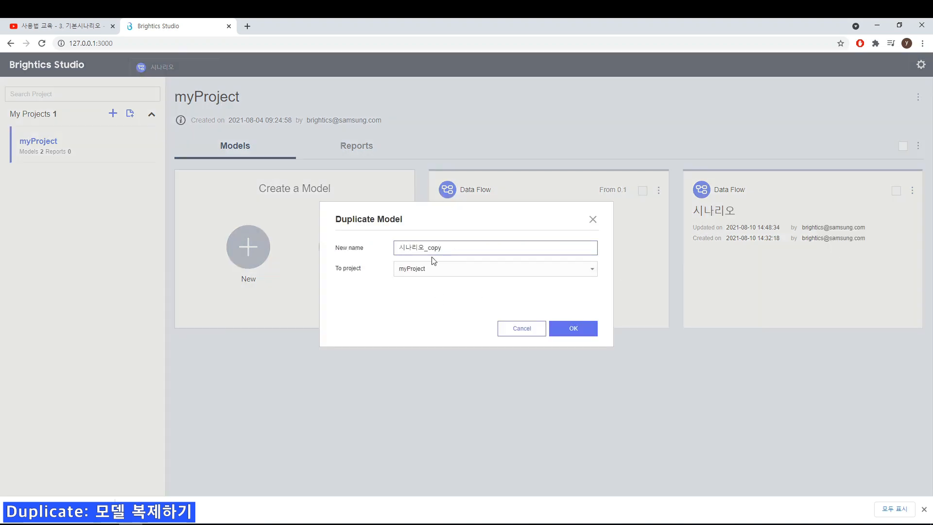
{"action": "left_click", "coordinate": [571, 331]}
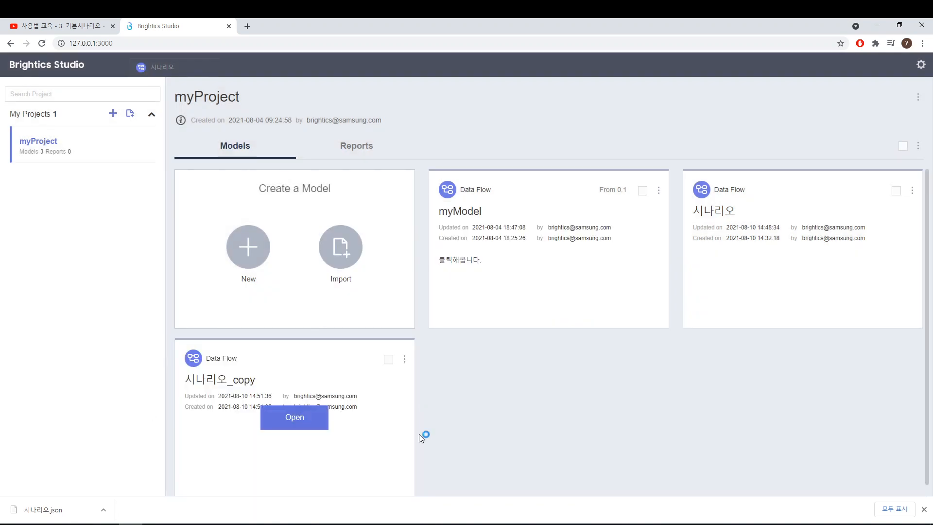
Open the 시나리오_copy model and examine the settings and outputs of its Load and Statistic Summary functions
{"action": "left_click", "coordinate": [294, 418]}
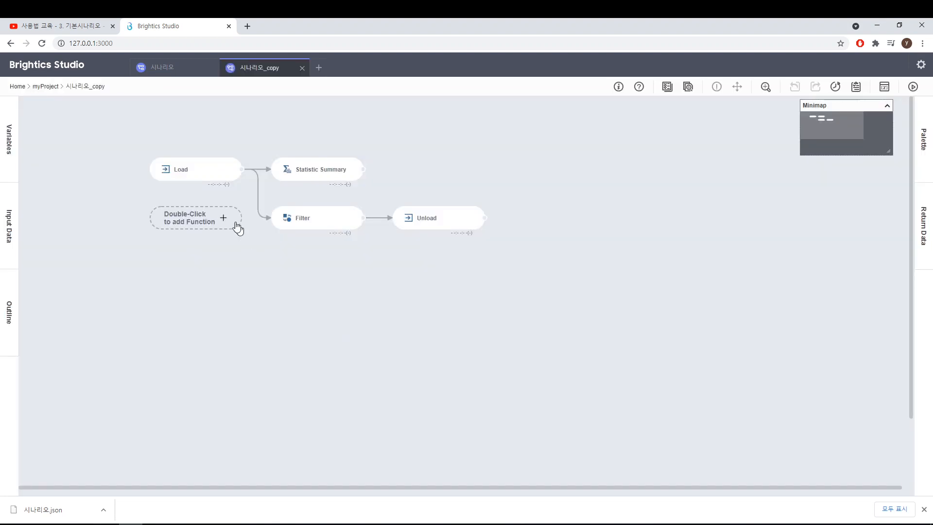
{"action": "left_click", "coordinate": [218, 177]}
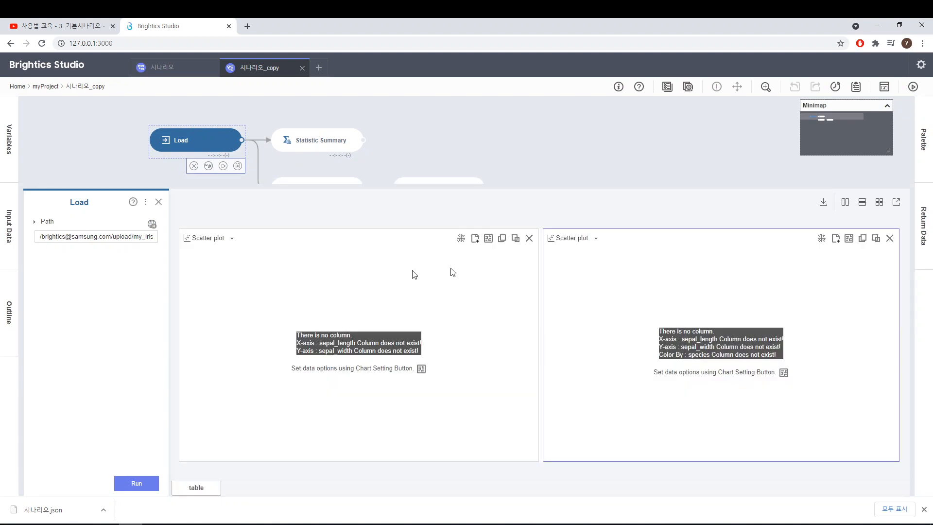
{"action": "left_click", "coordinate": [339, 144]}
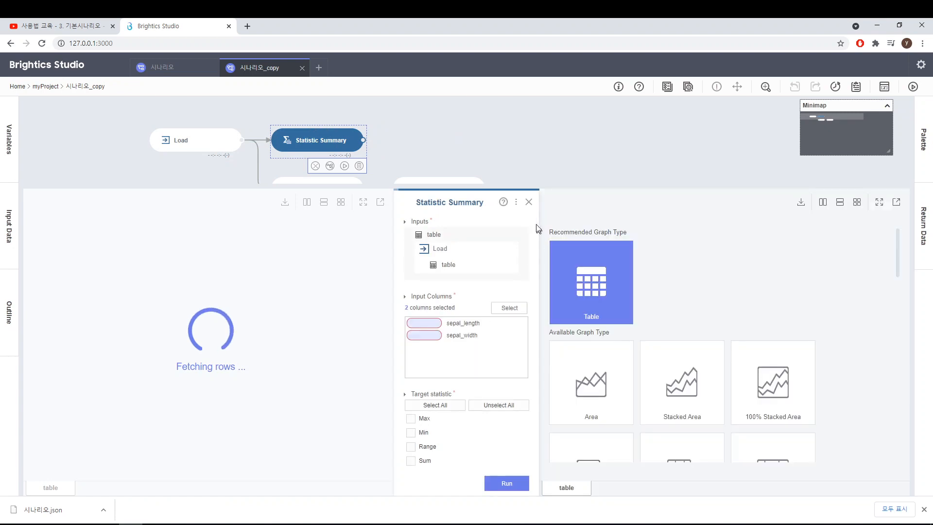
{"action": "left_click", "coordinate": [528, 202]}
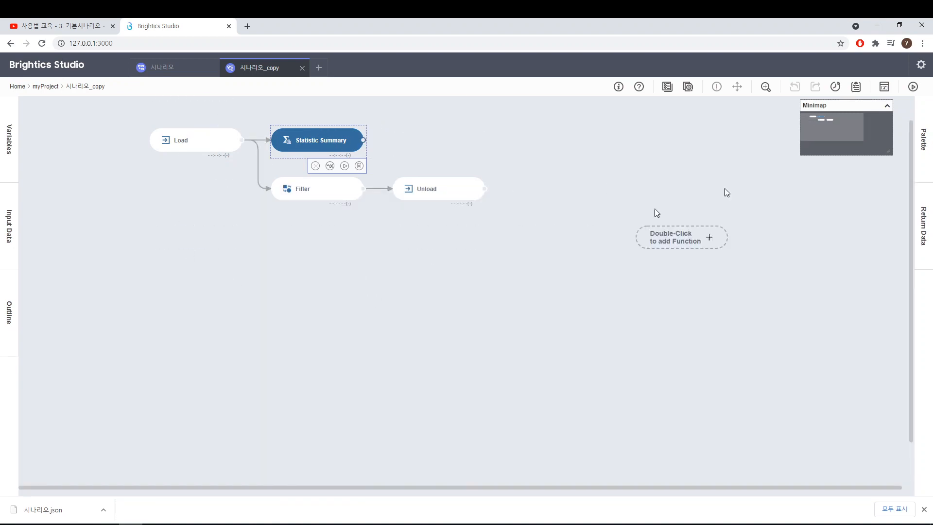
Run the entire 시나리오_copy model and check the output table of its Unload function
{"action": "left_click", "coordinate": [912, 87]}
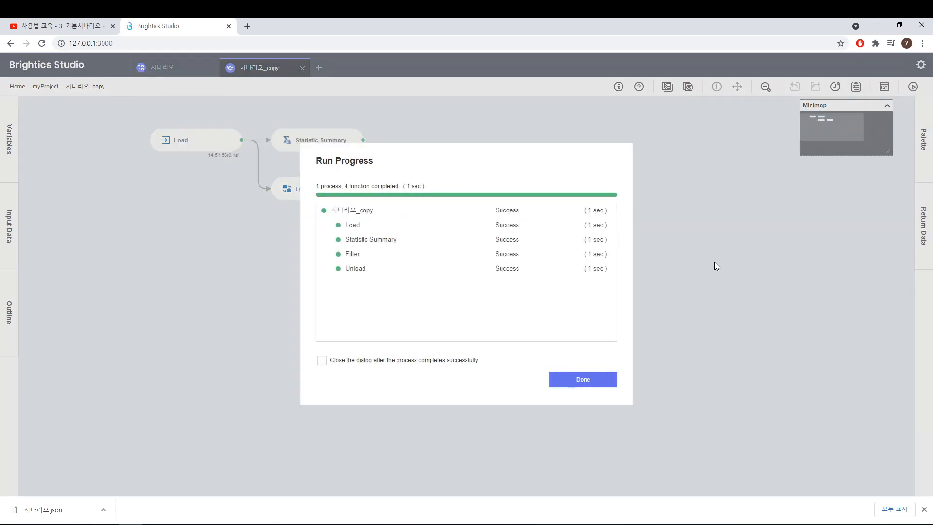
{"action": "left_click", "coordinate": [594, 375]}
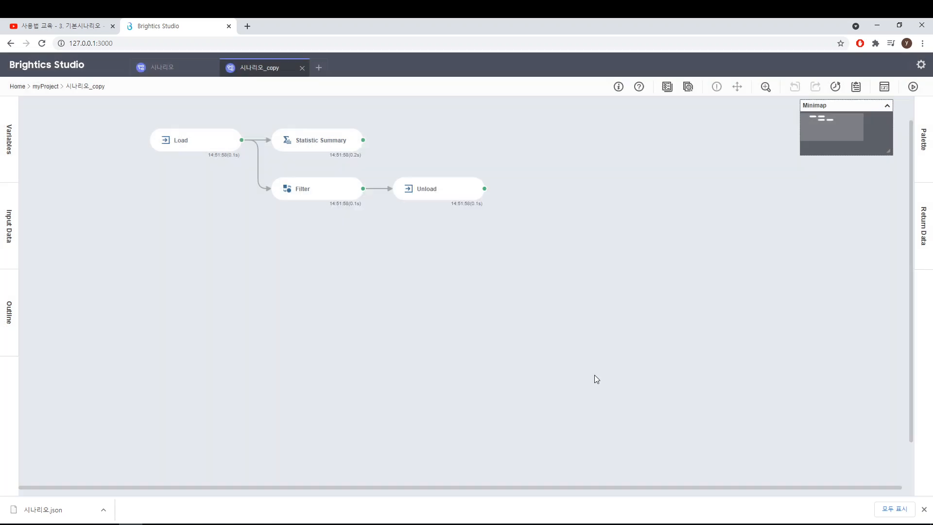
{"action": "left_click", "coordinate": [446, 196]}
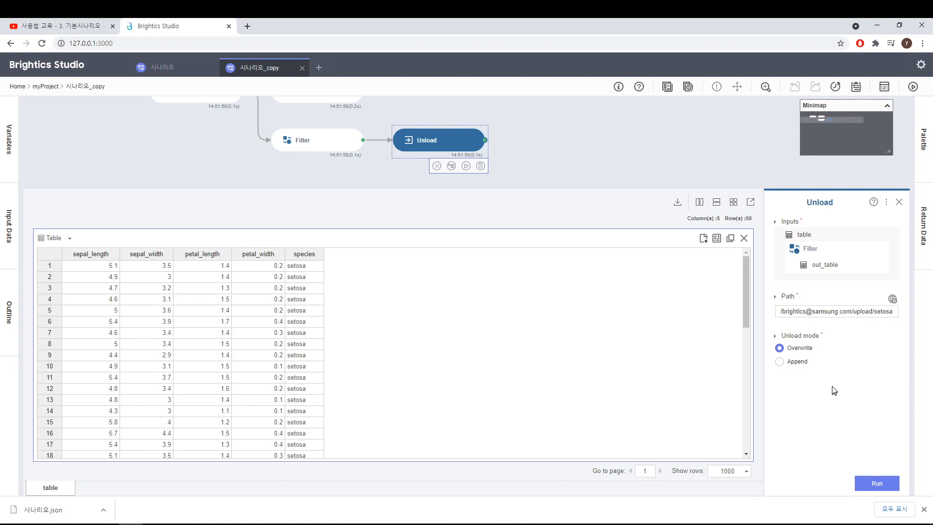
{"action": "left_click", "coordinate": [899, 204]}
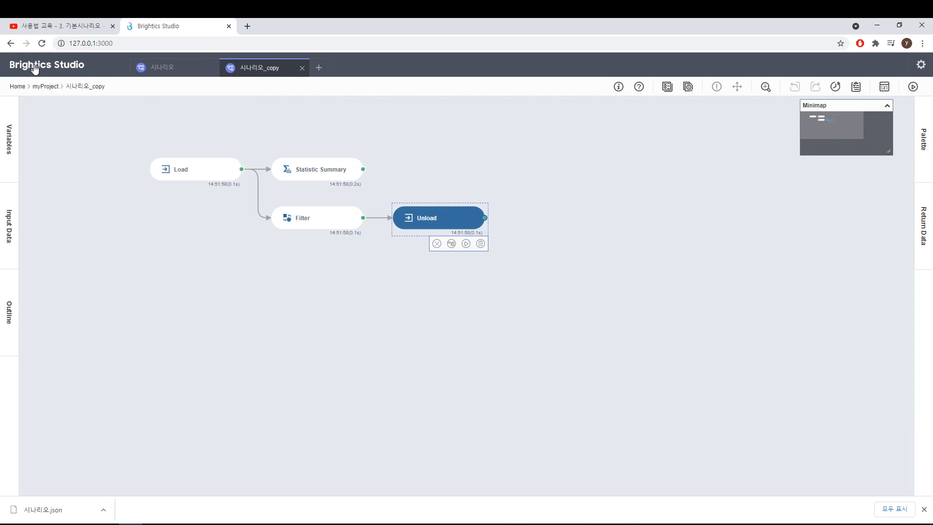
Return to the project overview and create a new project named my2
{"action": "left_click", "coordinate": [35, 69]}
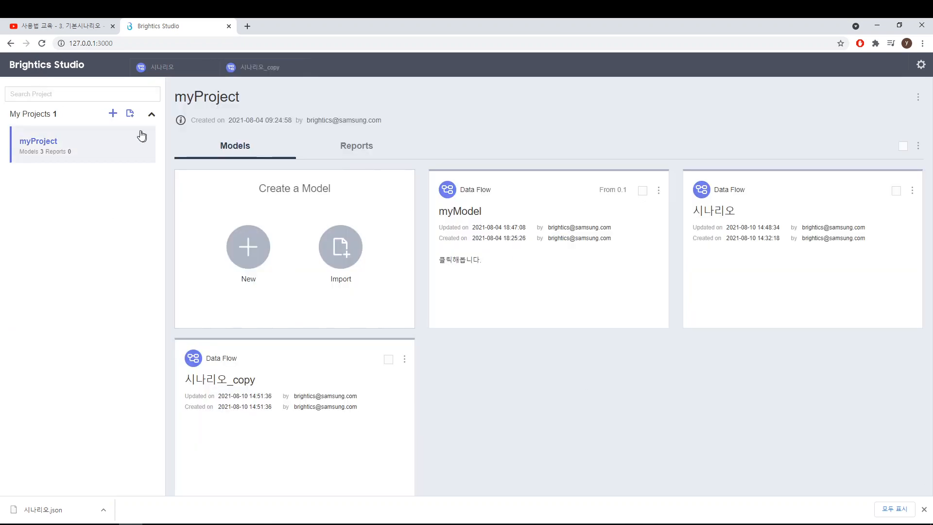
{"action": "left_click", "coordinate": [114, 115]}
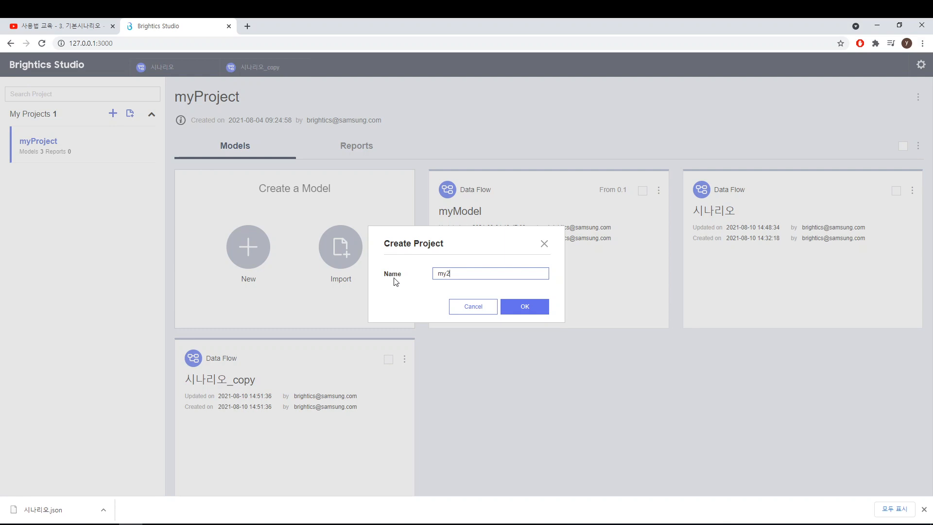
{"action": "left_click", "coordinate": [526, 307]}
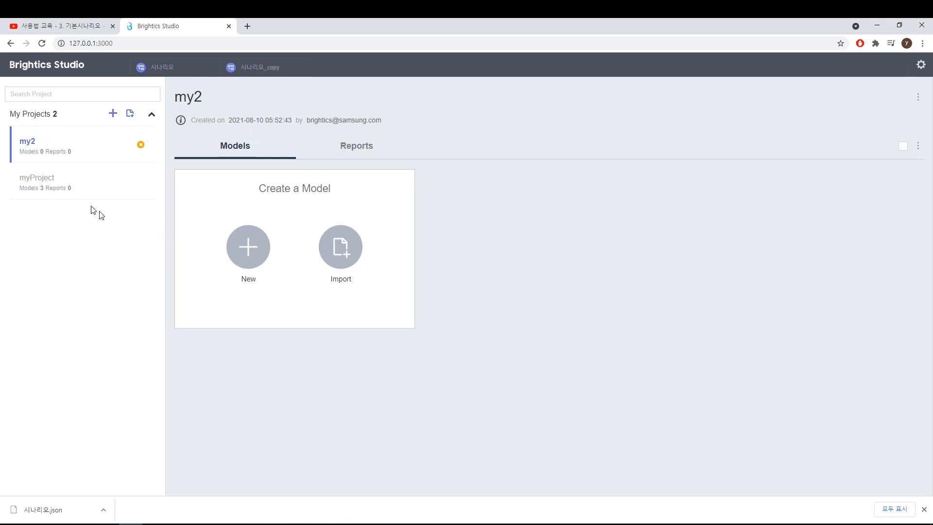
Duplicate the 시나리오 model from myProject into the my2 project as 시나리오_copy, and view that project's models
{"action": "left_click", "coordinate": [53, 193]}
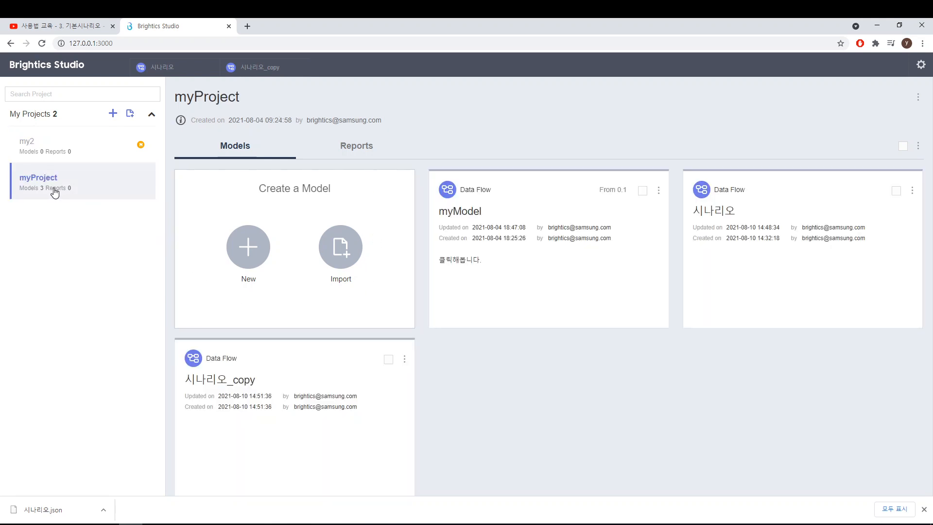
{"action": "left_click", "coordinate": [912, 191]}
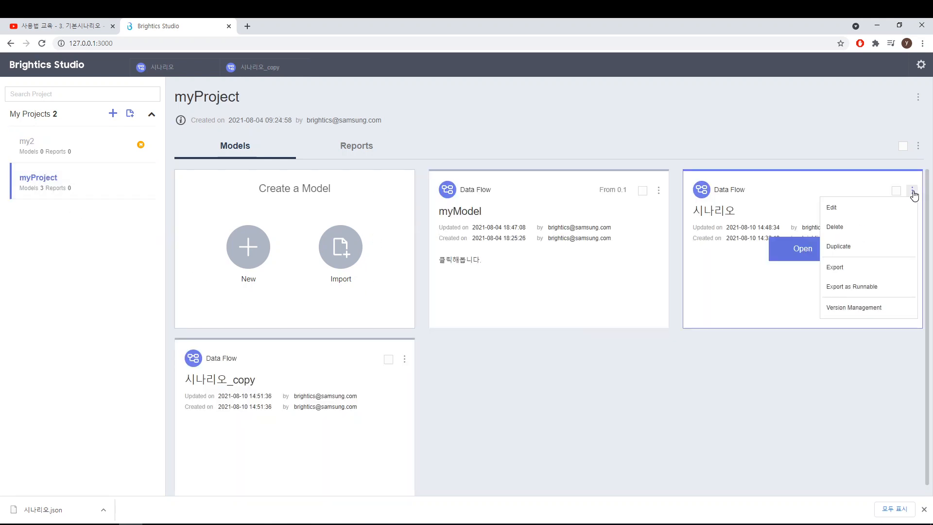
{"action": "left_click", "coordinate": [847, 248]}
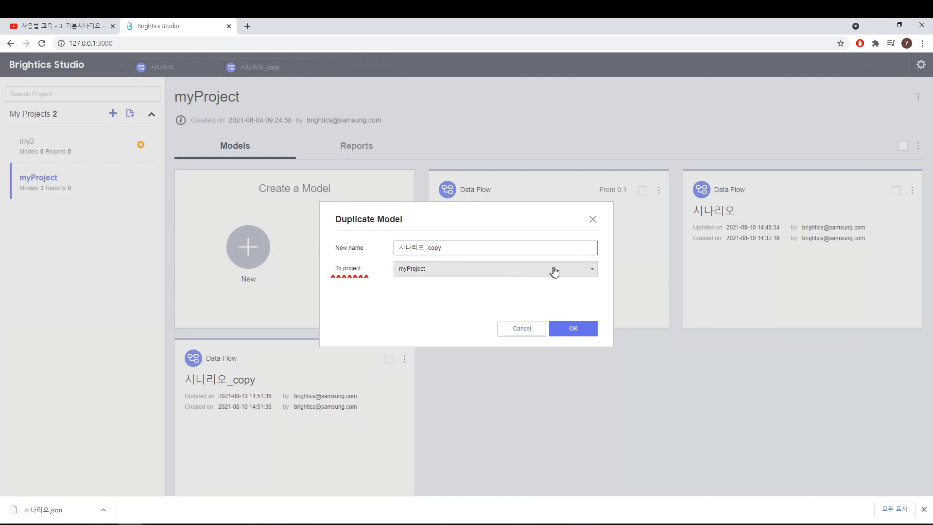
{"action": "left_click", "coordinate": [577, 272]}
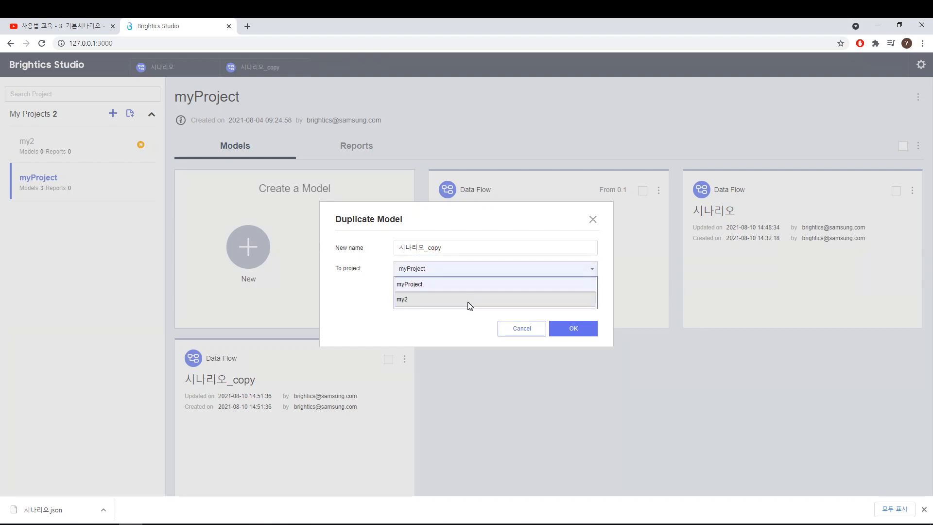
{"action": "left_click", "coordinate": [468, 303]}
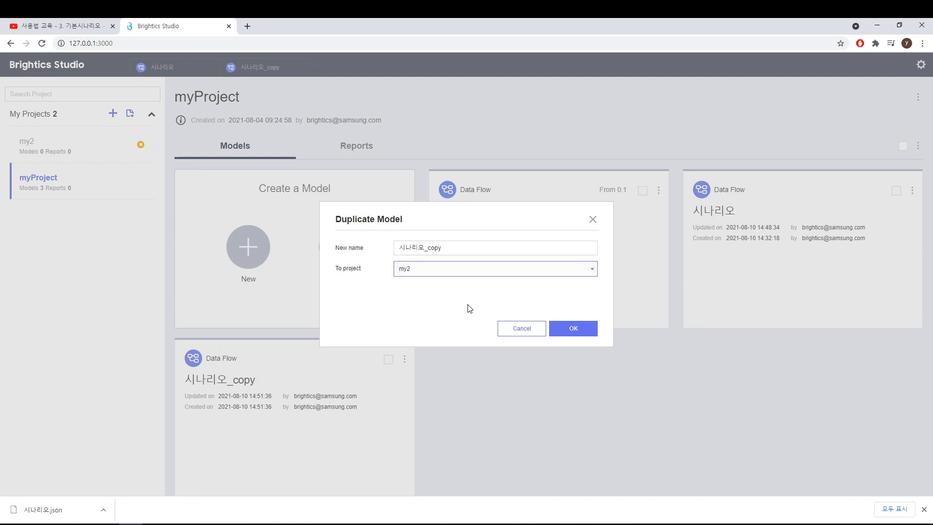
{"action": "left_click", "coordinate": [575, 329]}
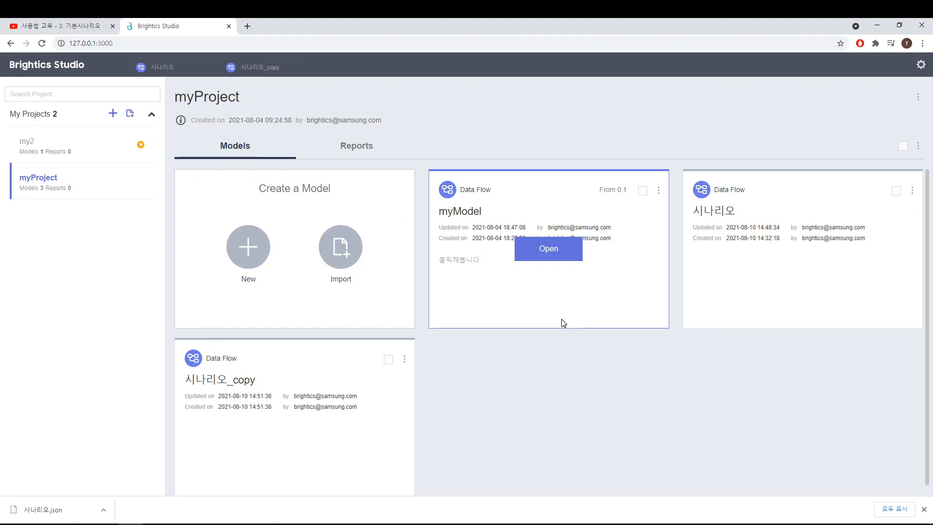
{"action": "left_click", "coordinate": [60, 155]}
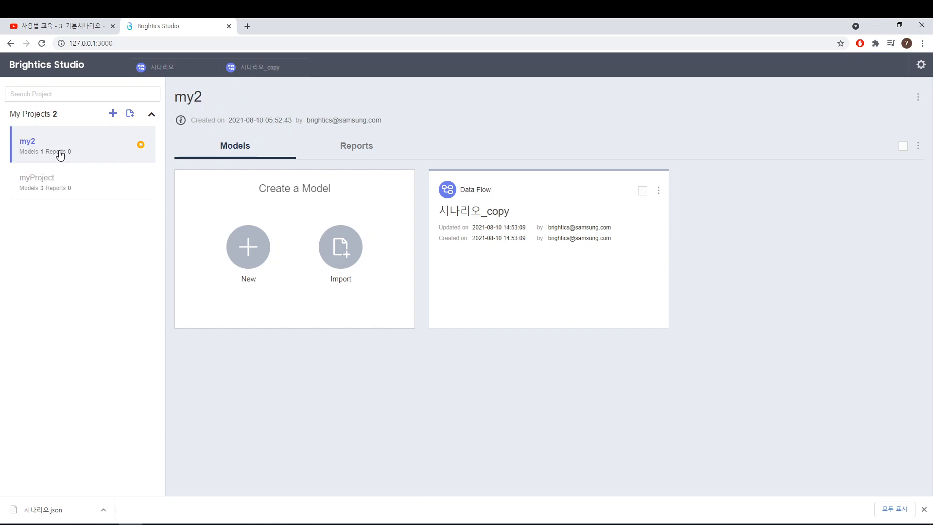
Open the duplicated 시나리오_copy model in the my2 project to examine its function flow, and close it
{"action": "mouse_move", "coordinate": [545, 271]}
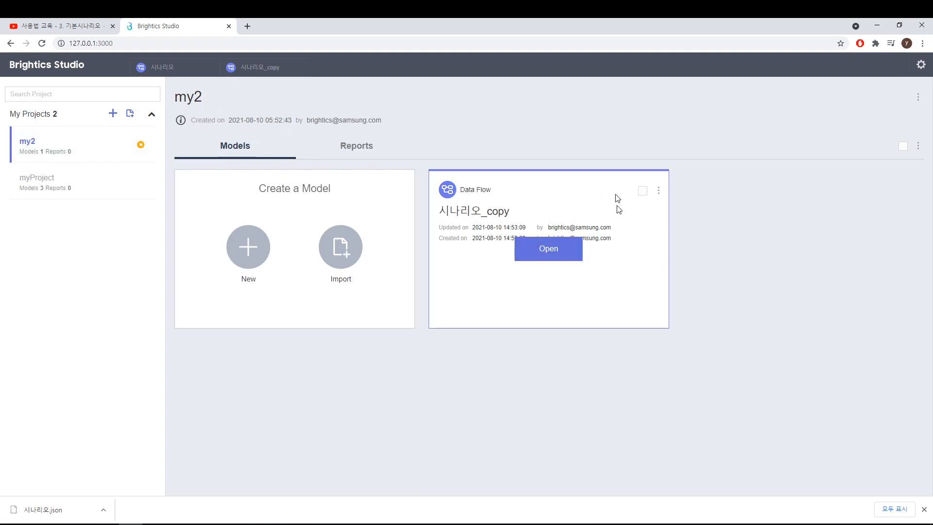
{"action": "left_click", "coordinate": [562, 256]}
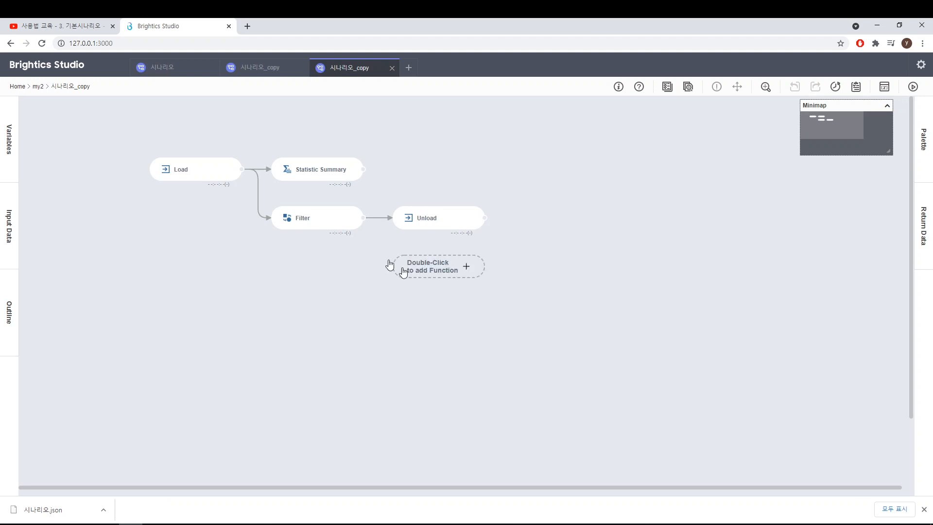
{"action": "left_click", "coordinate": [392, 69]}
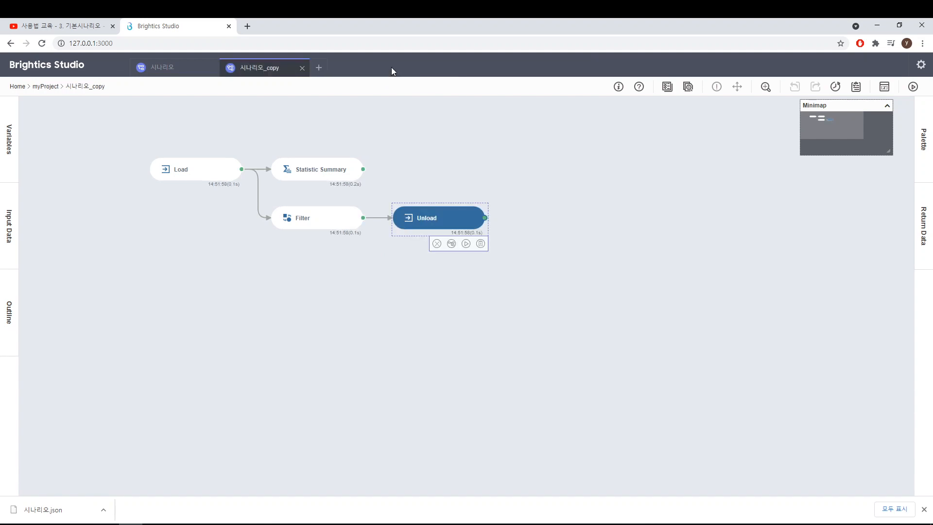
Open the 시나리오_copy model in myProject and move its Unload function one row lower, diagonally below Filter
{"action": "left_click", "coordinate": [83, 71]}
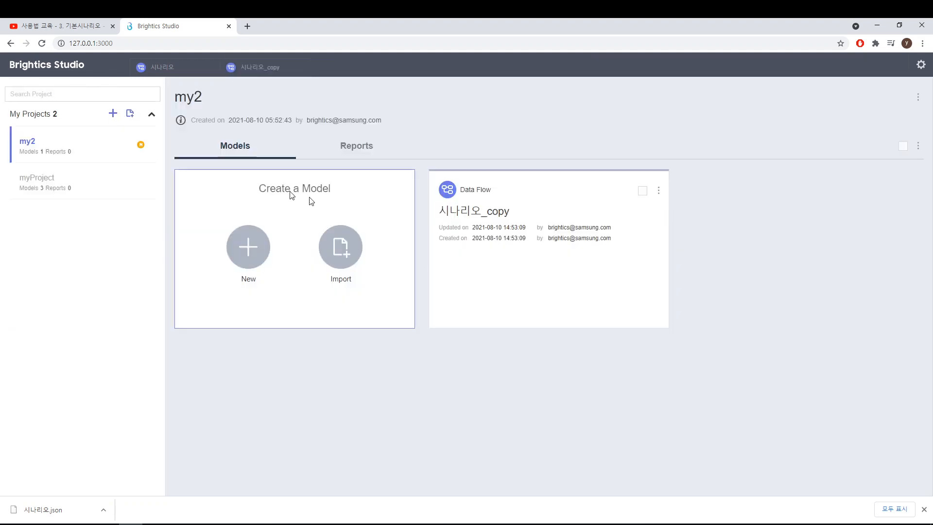
{"action": "left_click", "coordinate": [83, 179]}
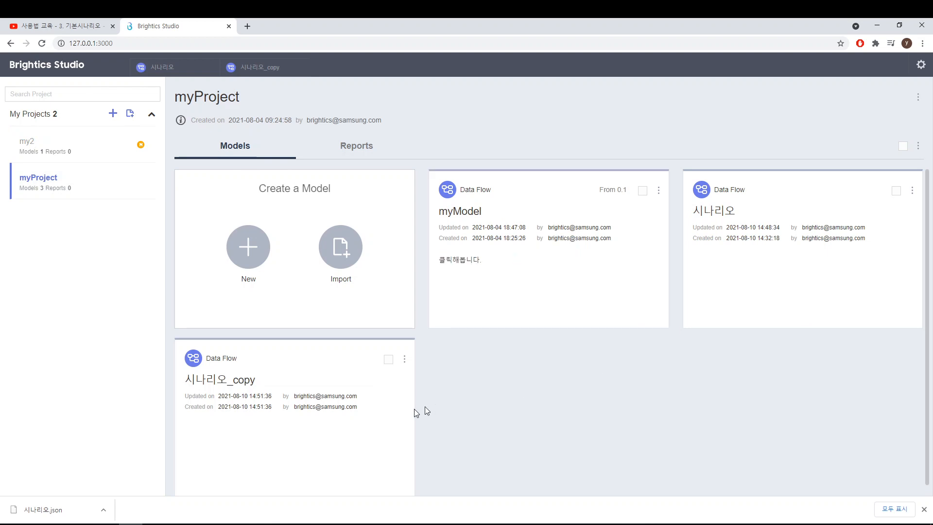
{"action": "left_click", "coordinate": [293, 418]}
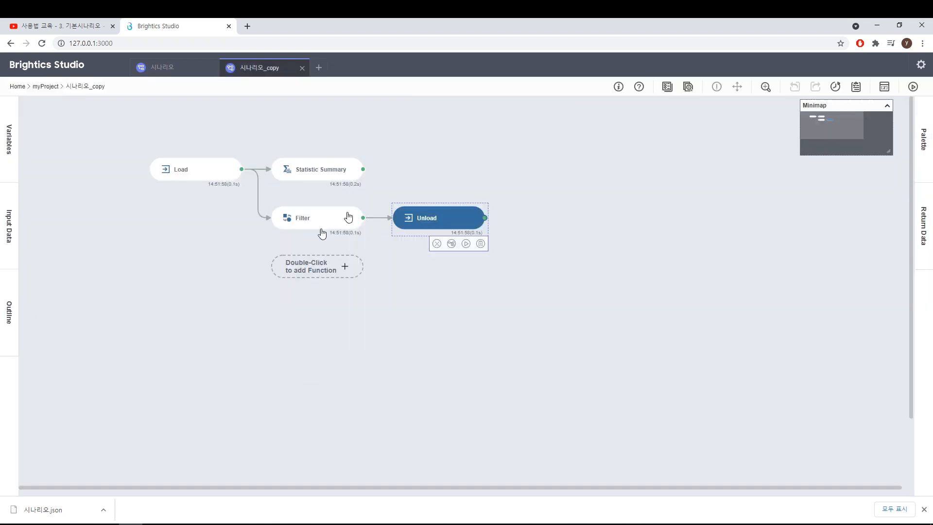
{"action": "left_click_drag", "start_coordinate": [419, 209], "coordinate": [426, 278]}
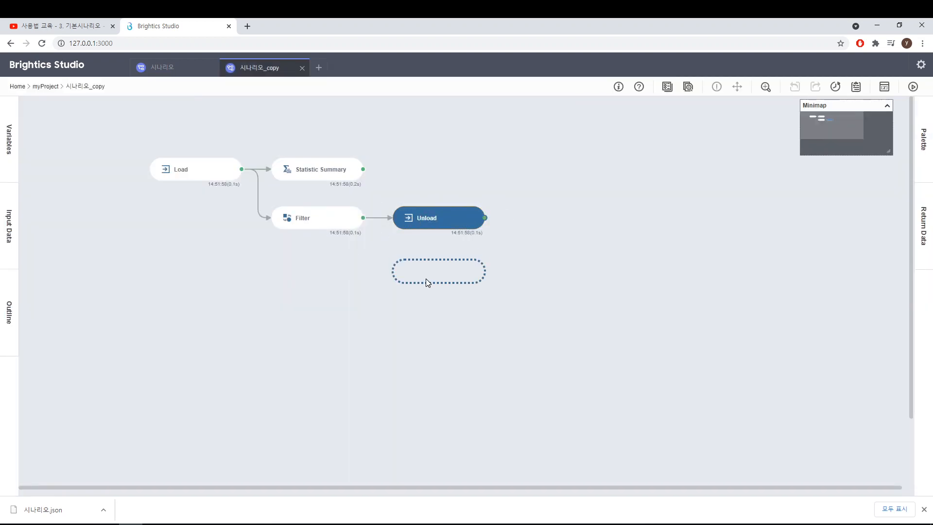
{"action": "double_click", "coordinate": [430, 171]}
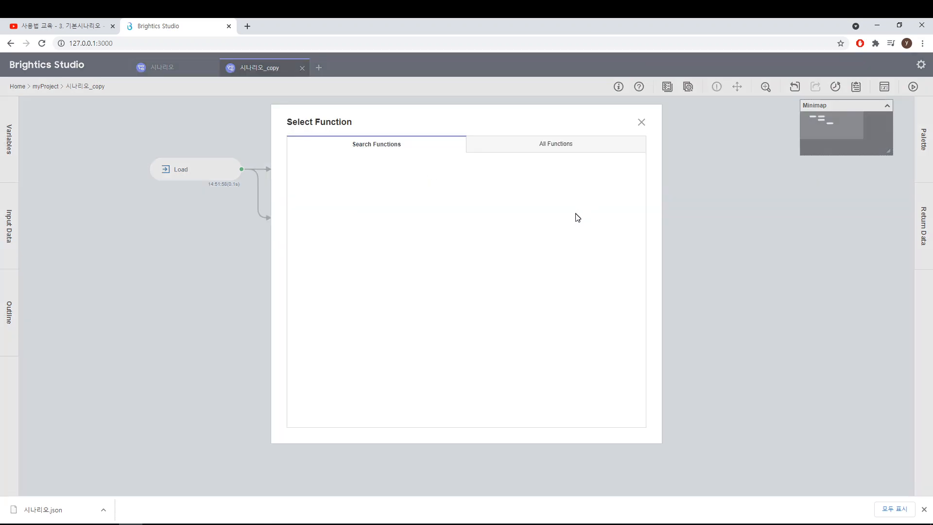
{"action": "left_click", "coordinate": [643, 126]}
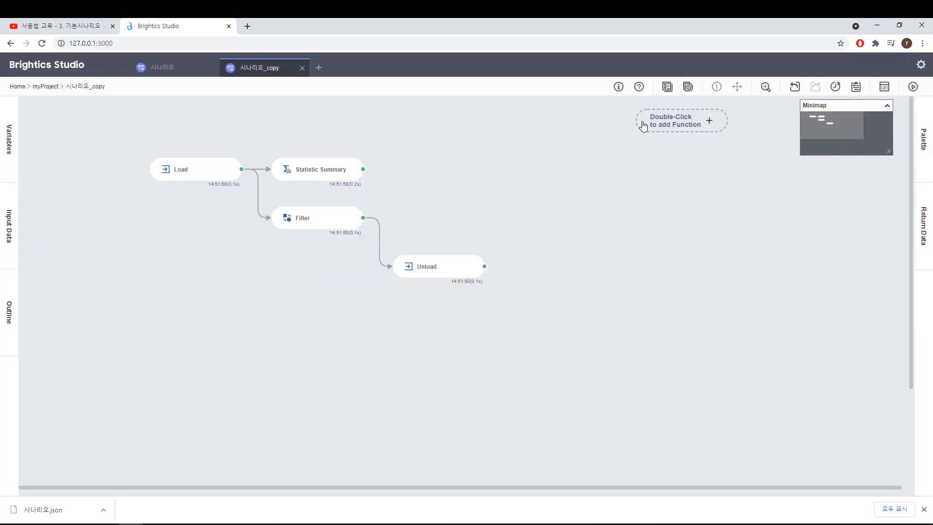
Return to the project overview and import the model file 시나리오.json from the downloads folder into myProject
{"action": "left_click", "coordinate": [63, 72]}
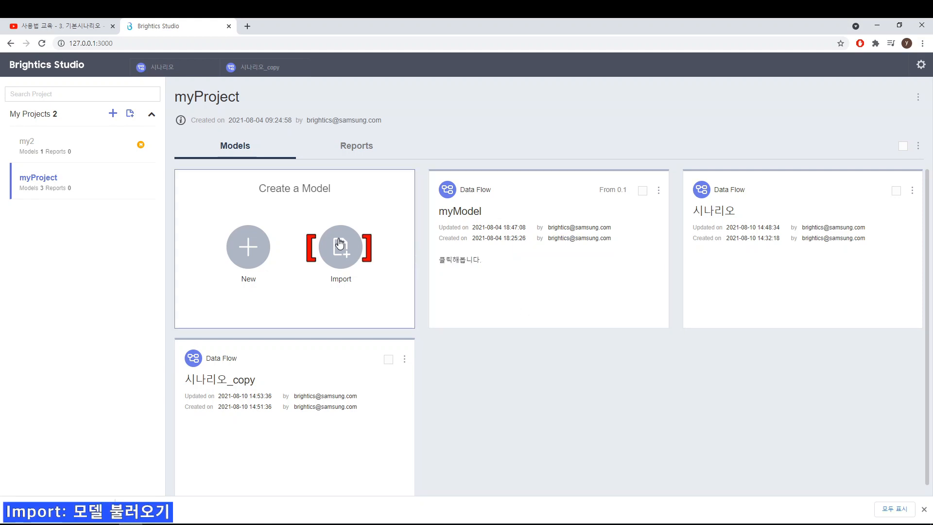
{"action": "left_click", "coordinate": [343, 253]}
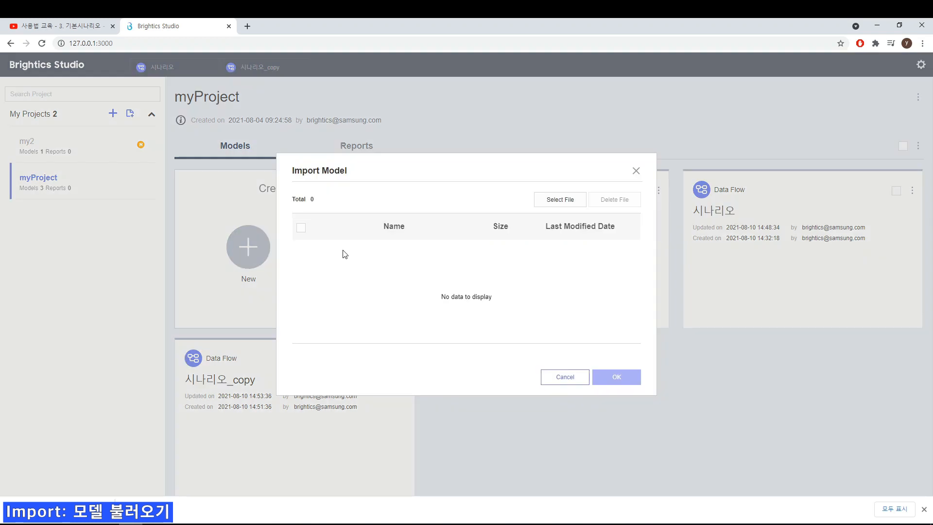
{"action": "left_click", "coordinate": [555, 200]}
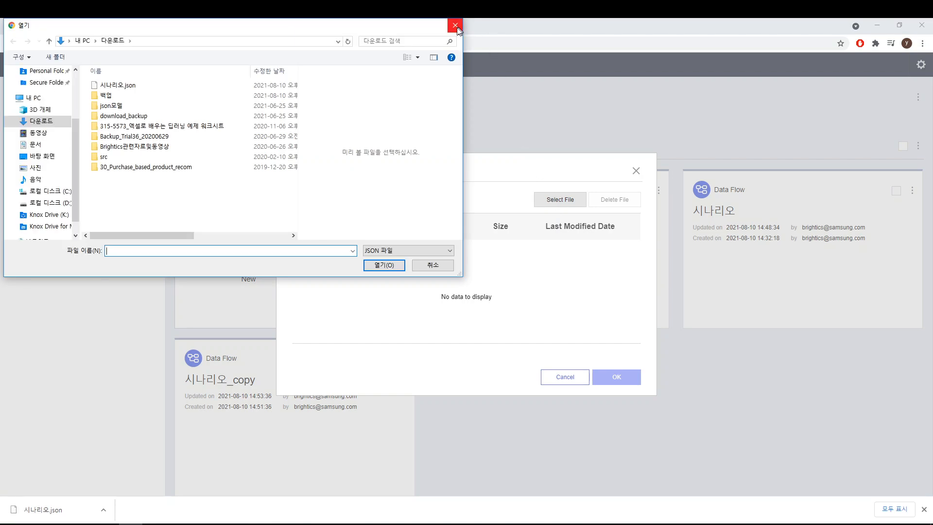
{"action": "left_click", "coordinate": [127, 85]}
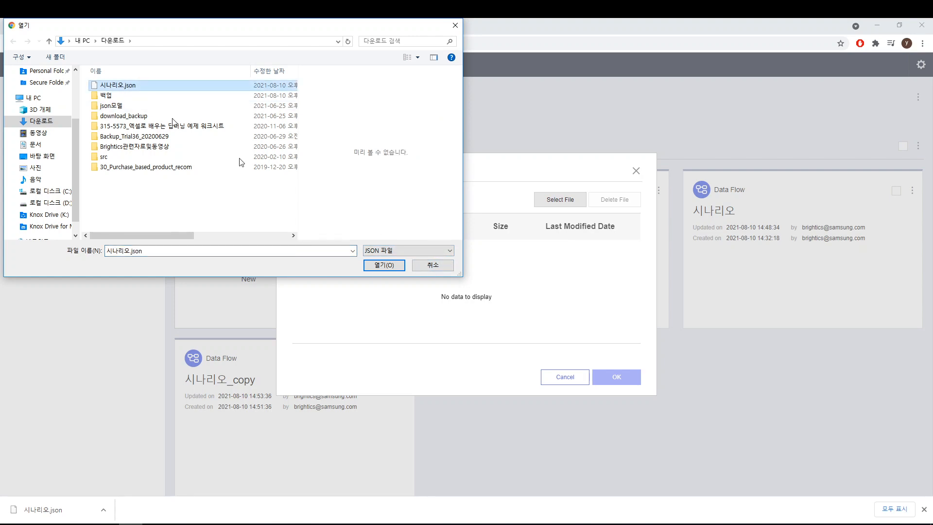
{"action": "left_click", "coordinate": [385, 266]}
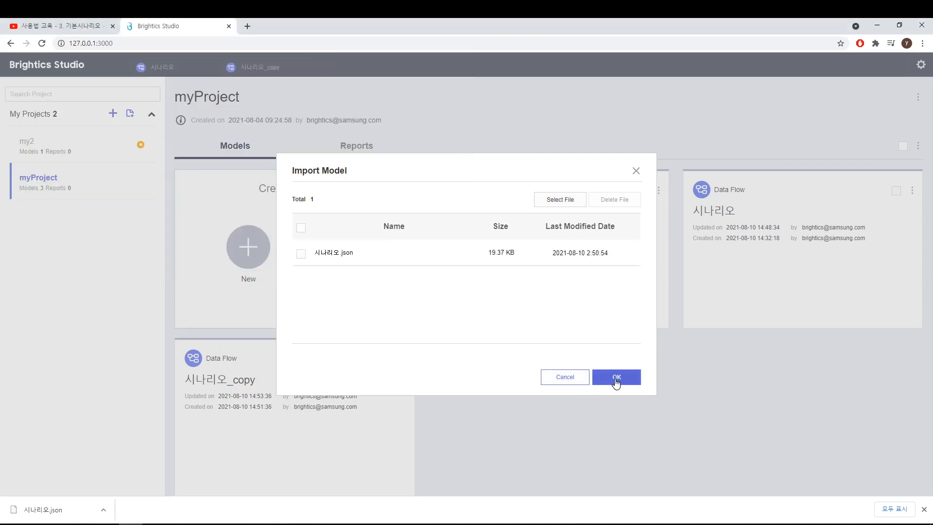
{"action": "left_click", "coordinate": [616, 381]}
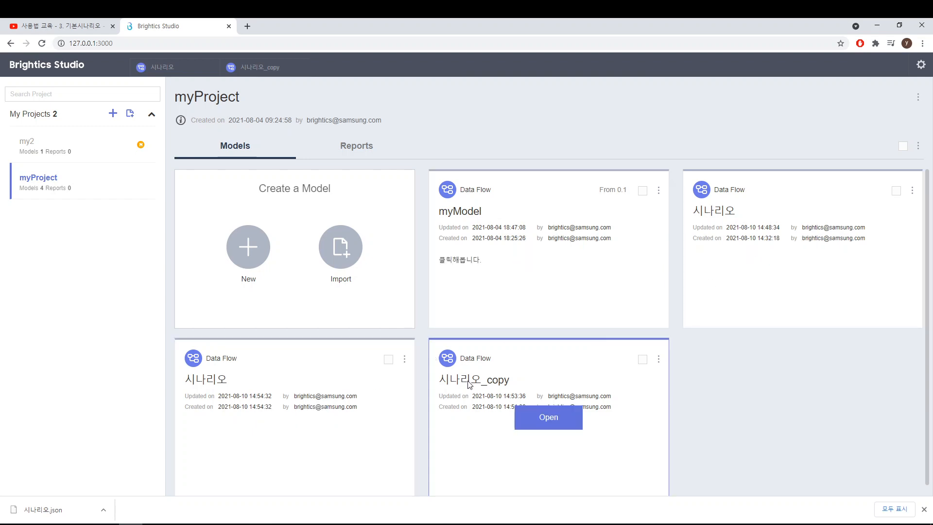
Open the newly imported 시나리오 model to check its function flow, close it and return to the myProject overview
{"action": "left_click", "coordinate": [294, 418]}
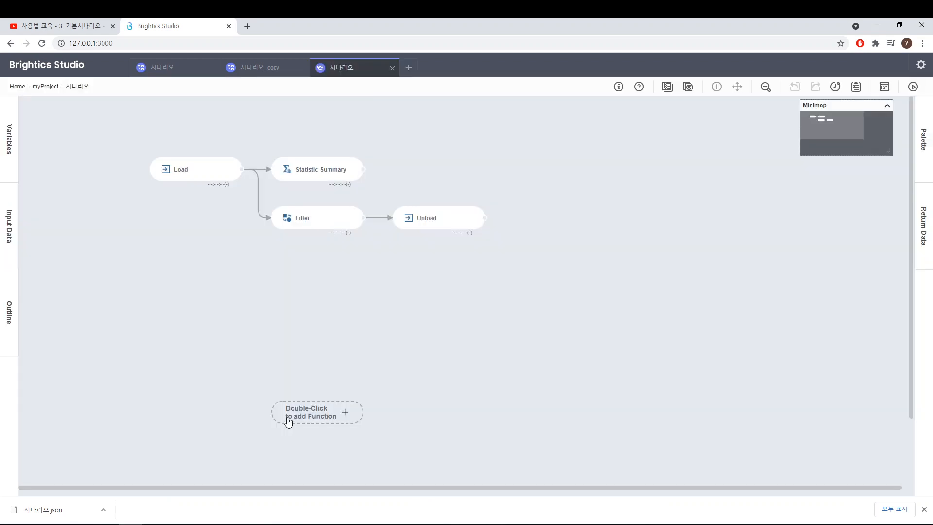
{"action": "left_click", "coordinate": [392, 68]}
{"action": "left_click", "coordinate": [57, 70]}
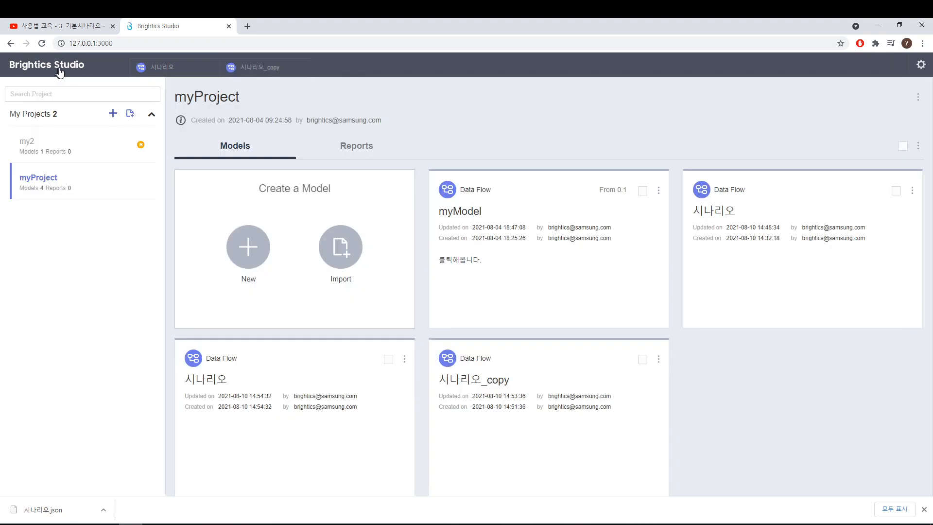
Import the model file 시나리오.json from the downloads folder into the my2 project
{"action": "left_click", "coordinate": [61, 148]}
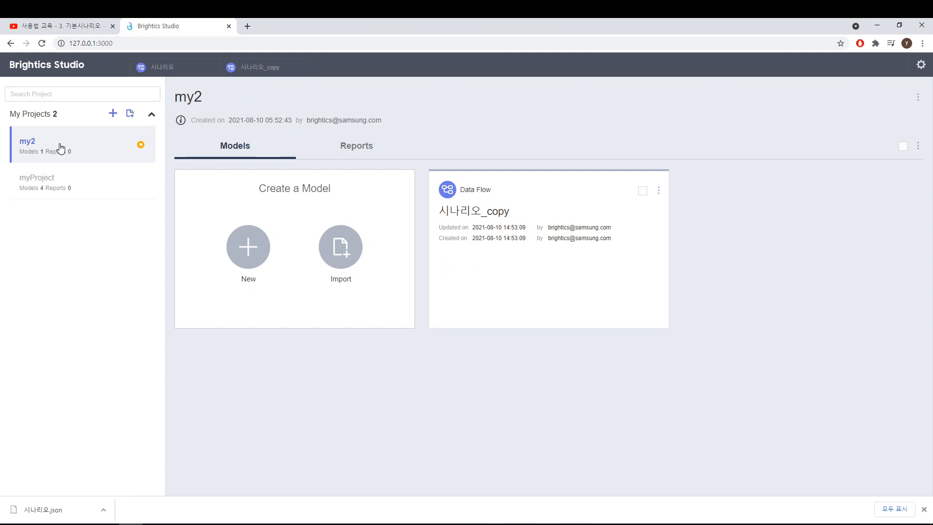
{"action": "left_click", "coordinate": [348, 252]}
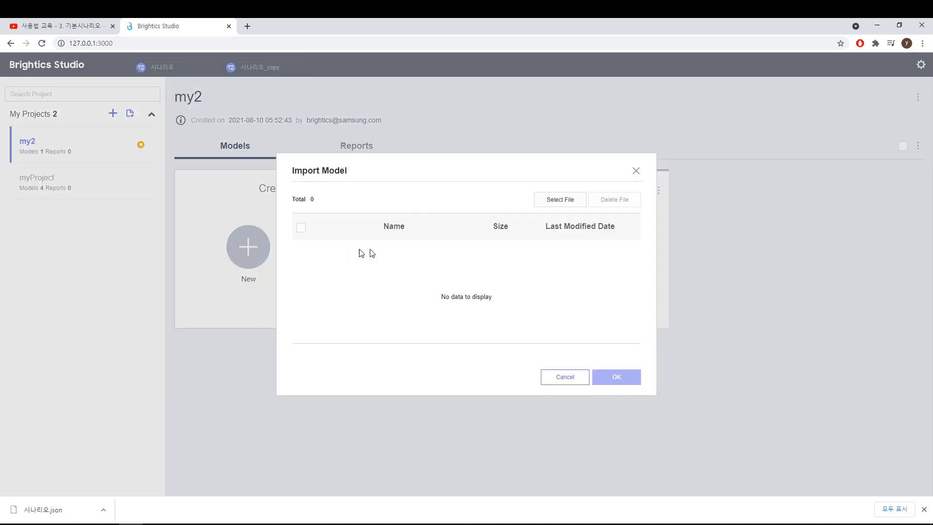
{"action": "left_click", "coordinate": [563, 201]}
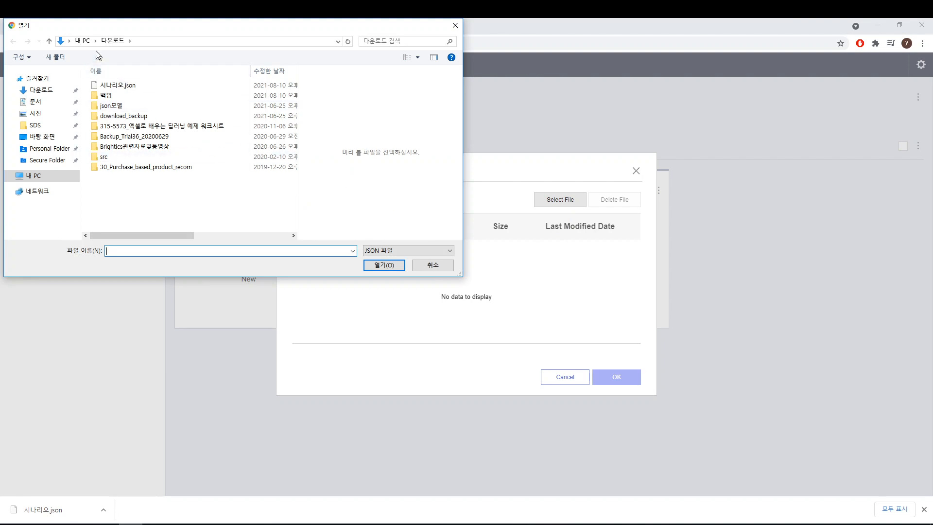
{"action": "left_click", "coordinate": [133, 88]}
{"action": "left_click", "coordinate": [381, 267]}
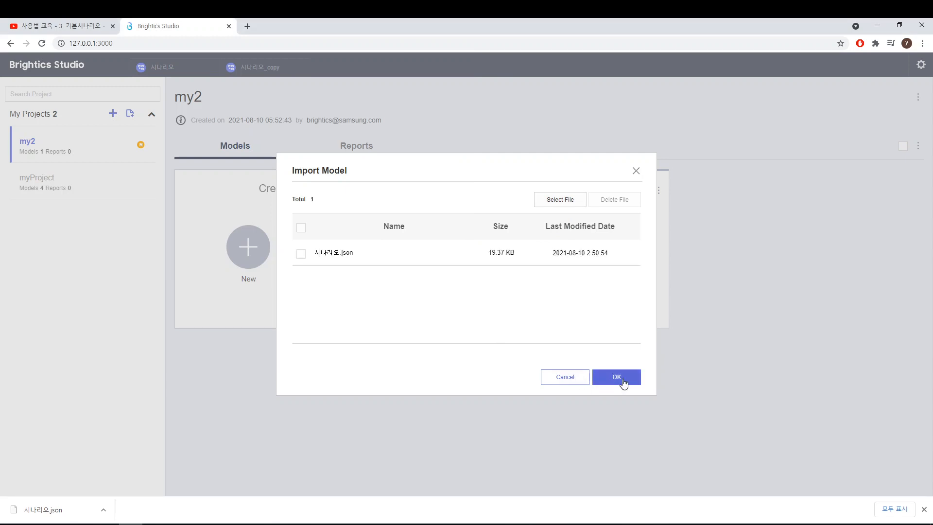
{"action": "left_click", "coordinate": [624, 382]}
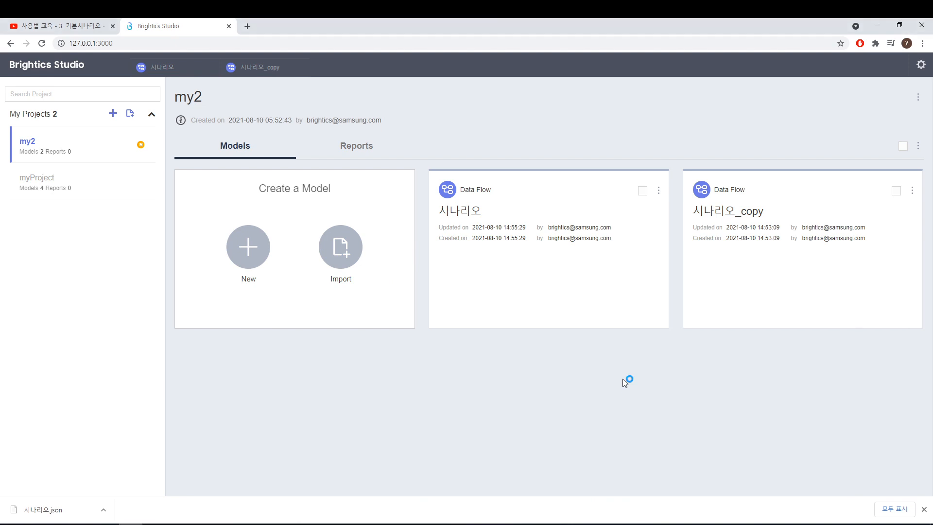
Open the imported 시나리오 model in my2 to check its function flow, and return to the project overview
{"action": "mouse_move", "coordinate": [589, 295]}
{"action": "left_click", "coordinate": [548, 249]}
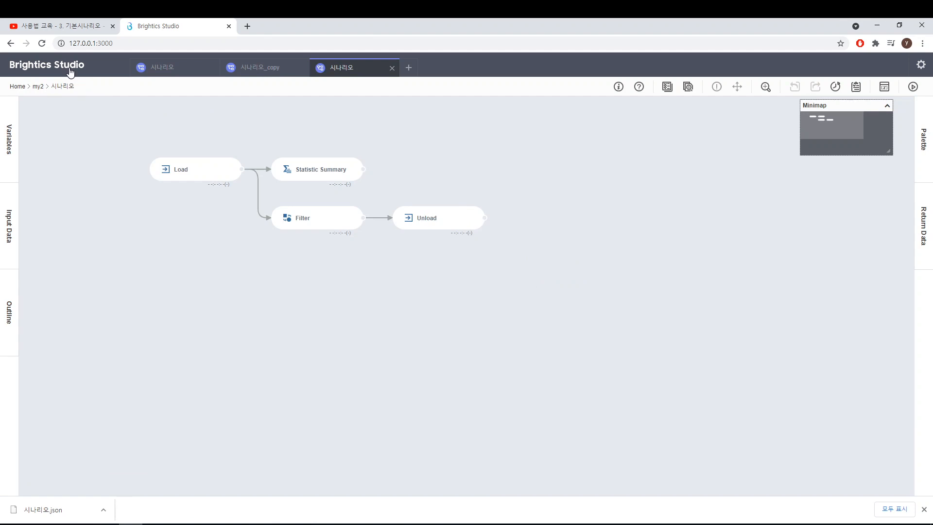
{"action": "left_click", "coordinate": [70, 71]}
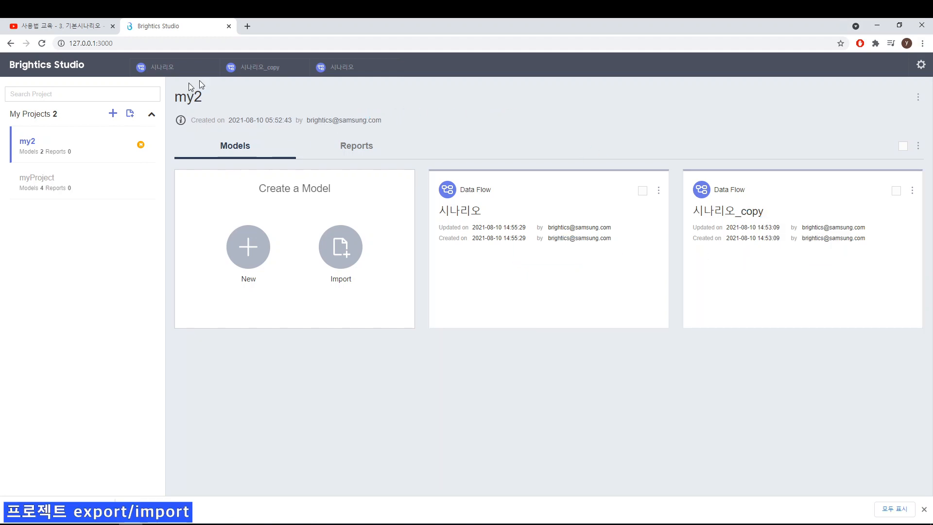
Export the my2 project as my2.json and check the exported file in the downloads folder
{"action": "left_click", "coordinate": [918, 99]}
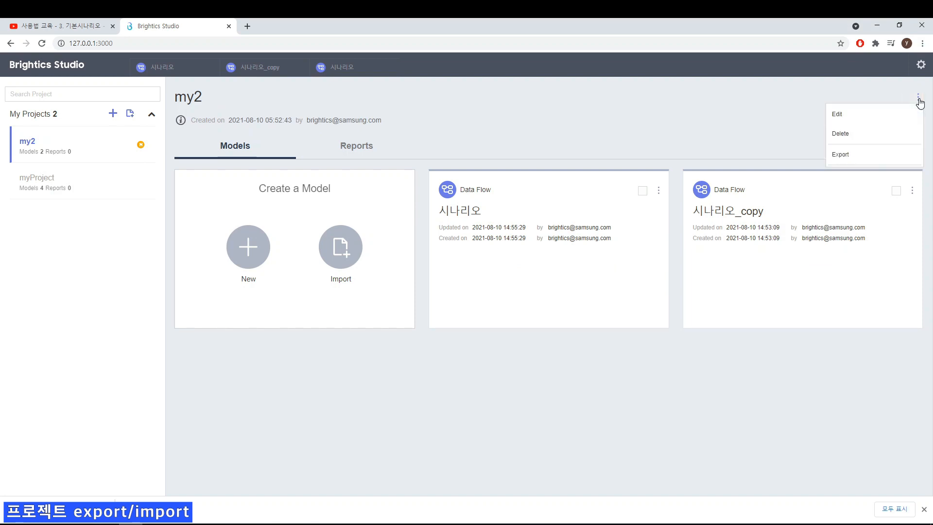
{"action": "left_click", "coordinate": [846, 157]}
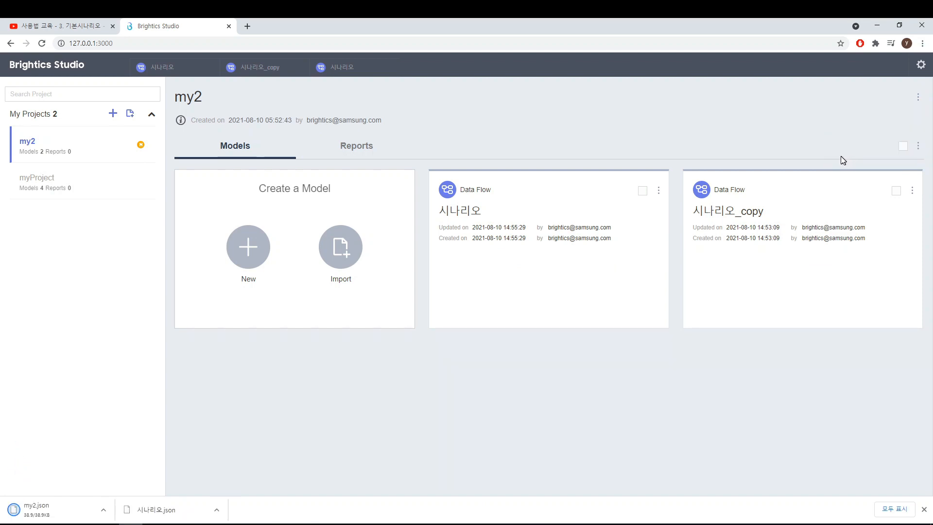
{"action": "left_click", "coordinate": [103, 511]}
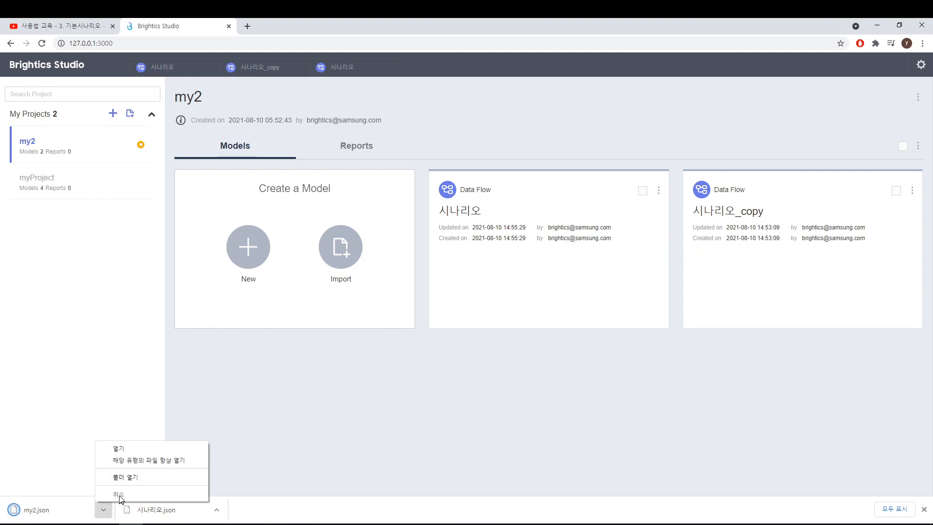
{"action": "left_click", "coordinate": [129, 482]}
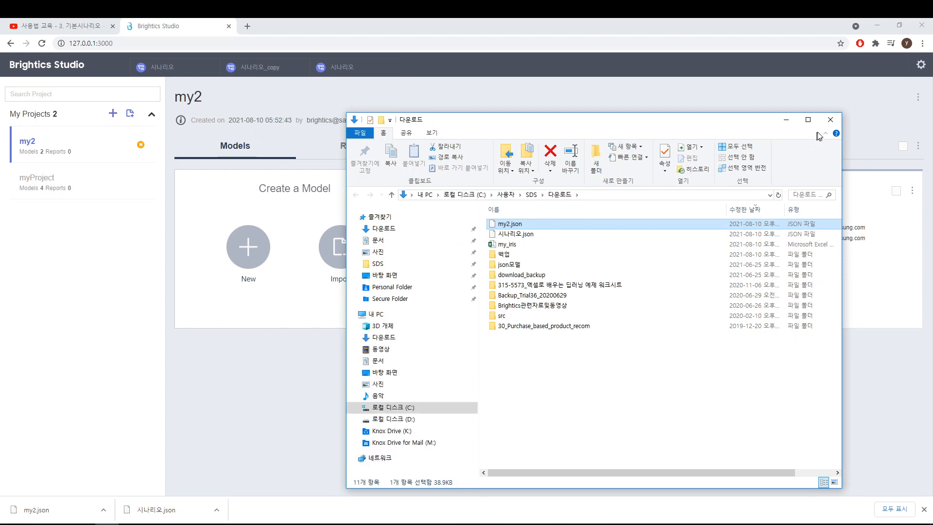
{"action": "left_click", "coordinate": [830, 119]}
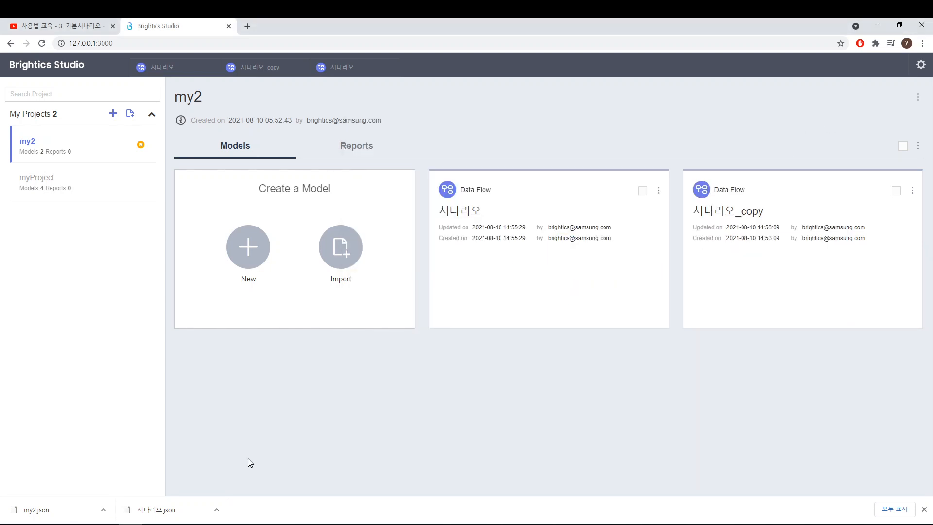
Import a project from my2.json in the downloads folder, keeping the name my2
{"action": "left_click", "coordinate": [130, 115]}
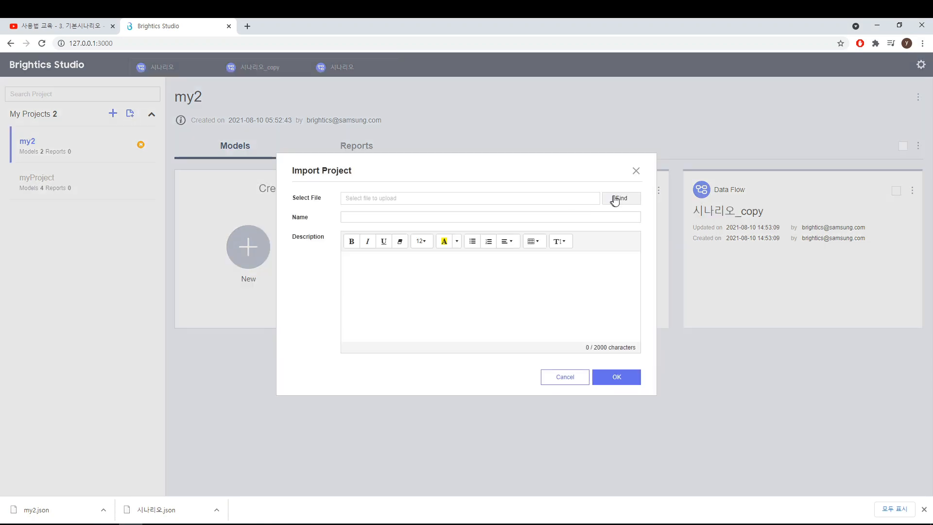
{"action": "left_click", "coordinate": [616, 196]}
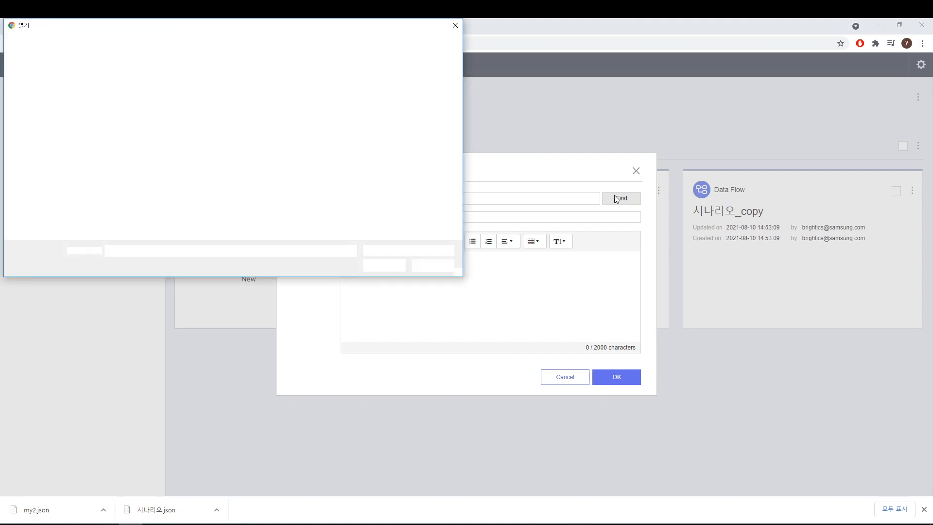
{"action": "left_click", "coordinate": [111, 85]}
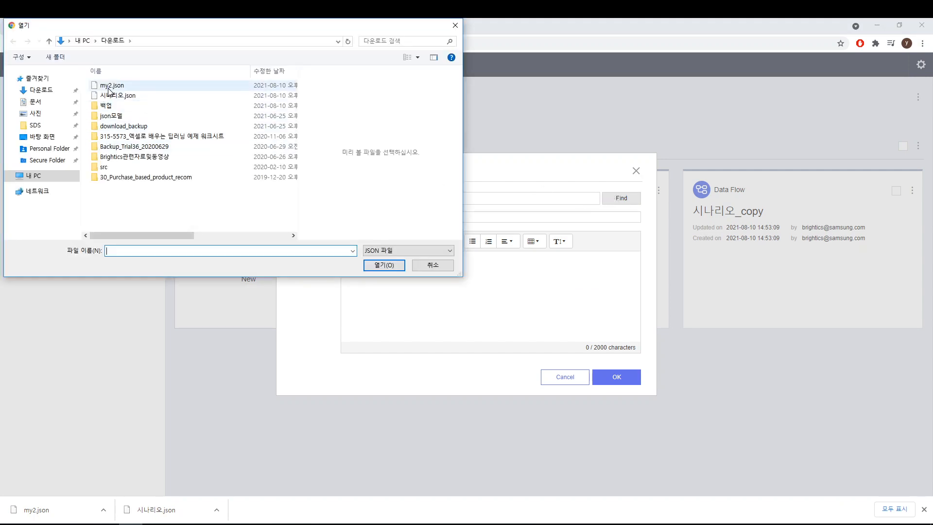
{"action": "left_click", "coordinate": [385, 265]}
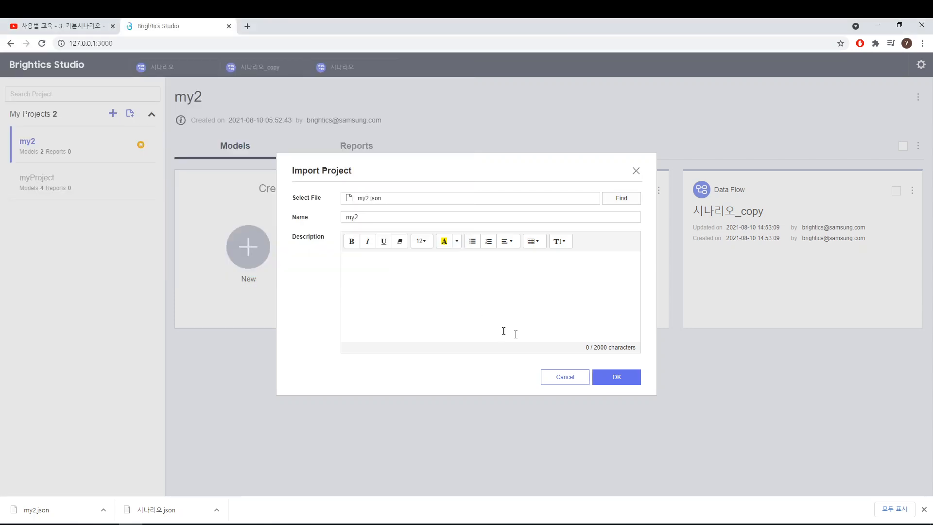
{"action": "left_click", "coordinate": [617, 377]}
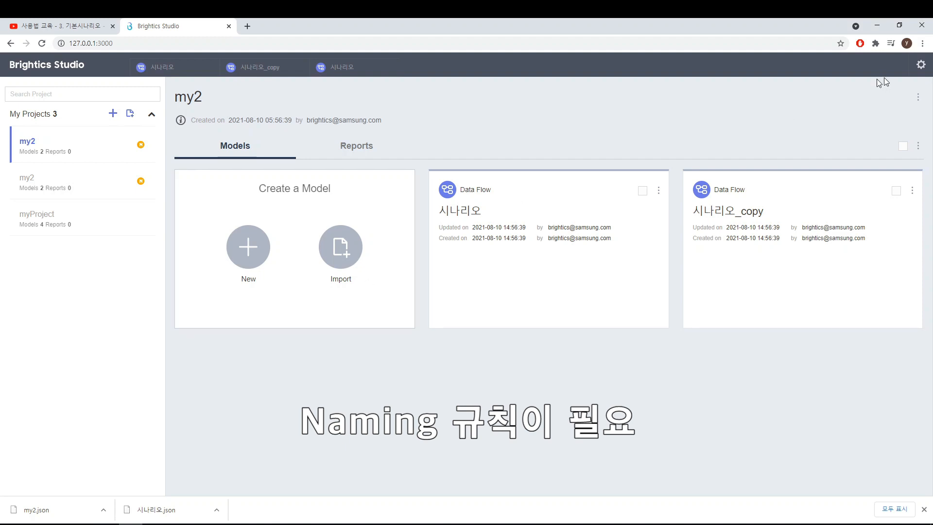
Rename the newly imported my2 project to pr_my2
{"action": "left_click", "coordinate": [918, 98]}
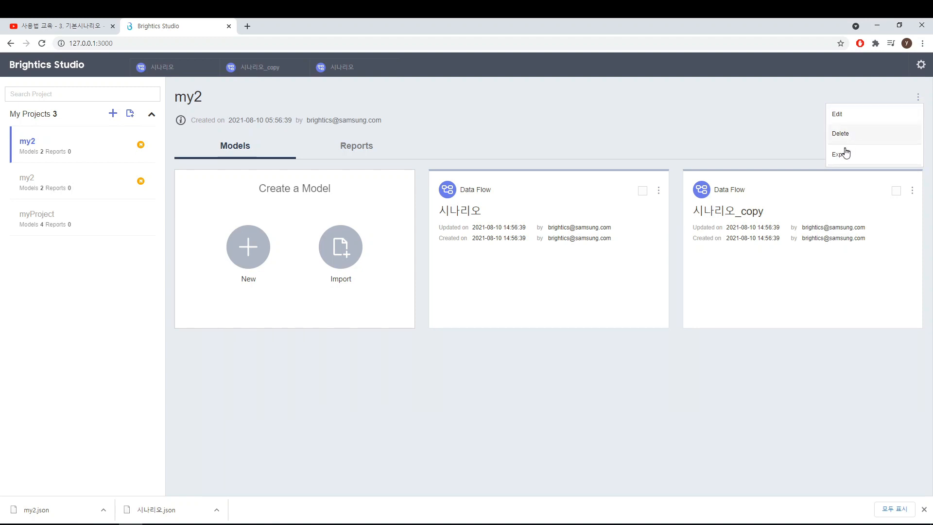
{"action": "left_click", "coordinate": [837, 116]}
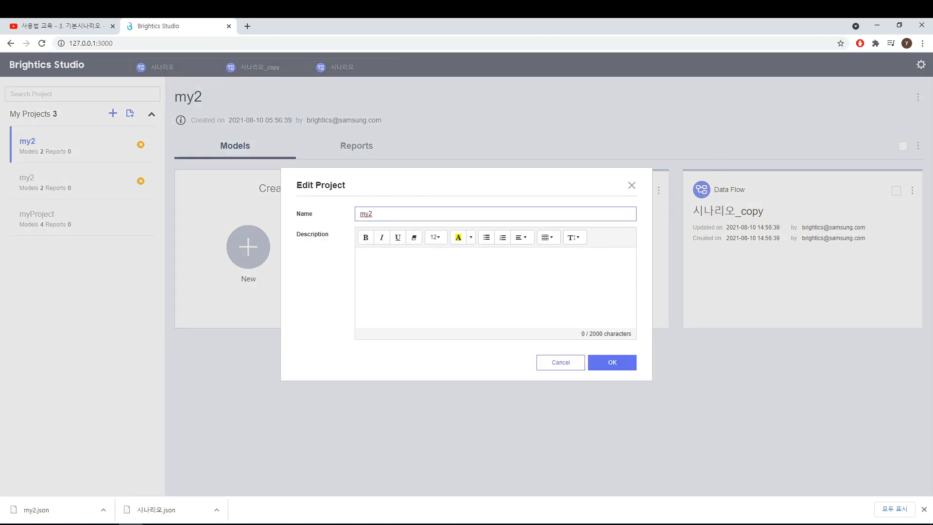
{"action": "type", "text": "pr_"}
{"action": "left_click", "coordinate": [619, 363]}
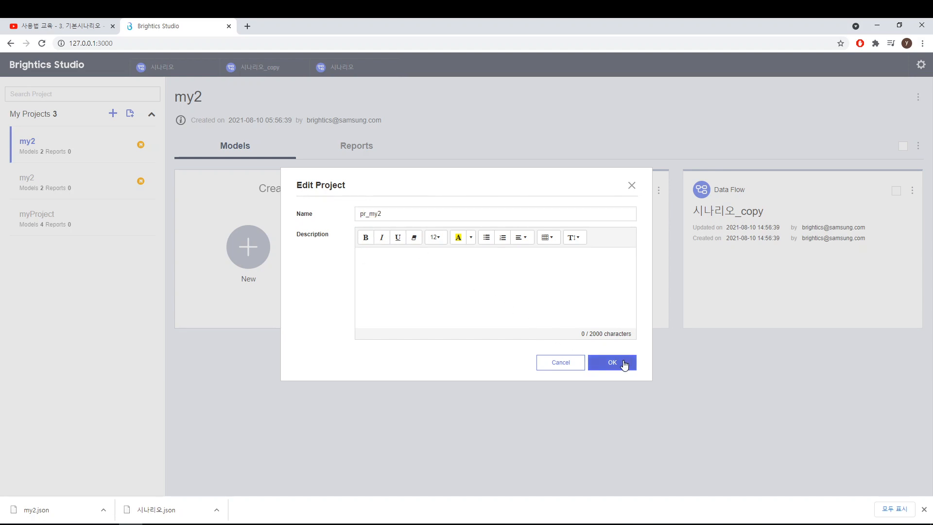
Try to import the project file my2.json from the downloads folder as a model into pr_my2, and close the import dialog
{"action": "mouse_move", "coordinate": [499, 329]}
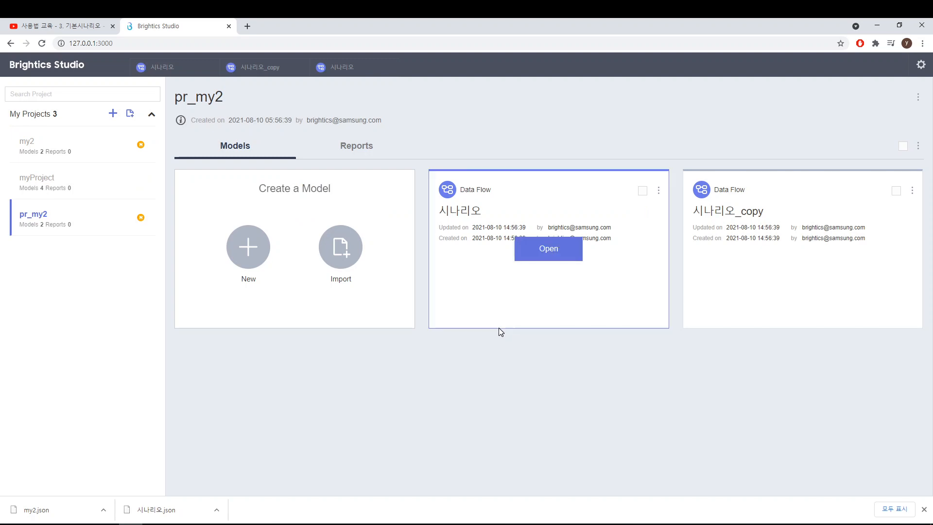
{"action": "left_click", "coordinate": [342, 261]}
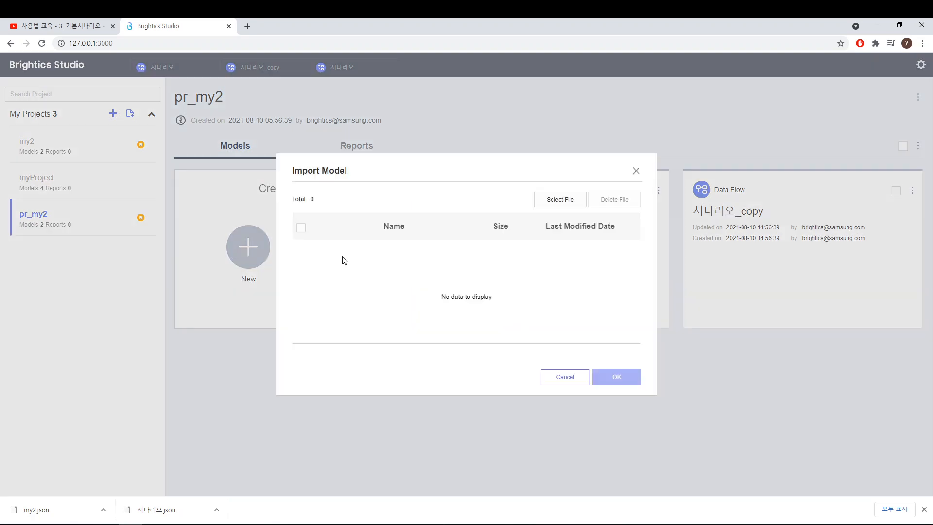
{"action": "left_click", "coordinate": [557, 205]}
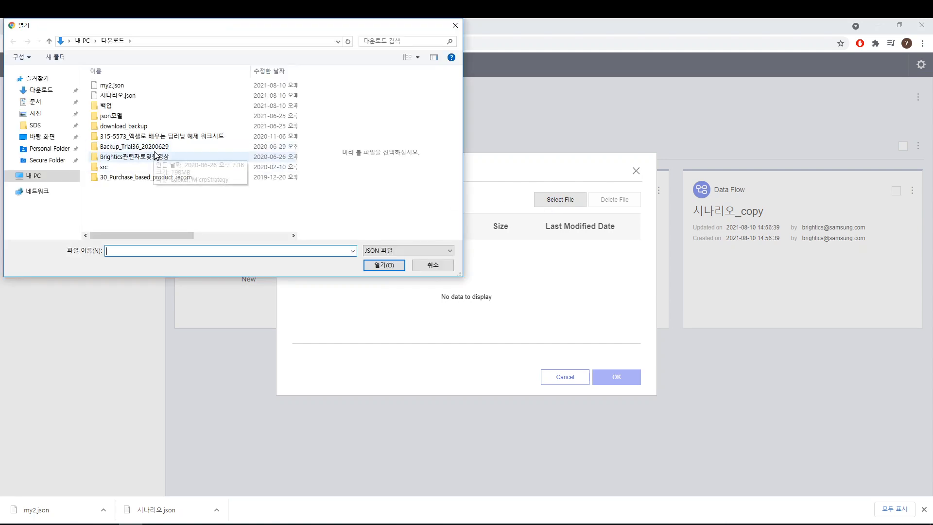
{"action": "left_click", "coordinate": [116, 87]}
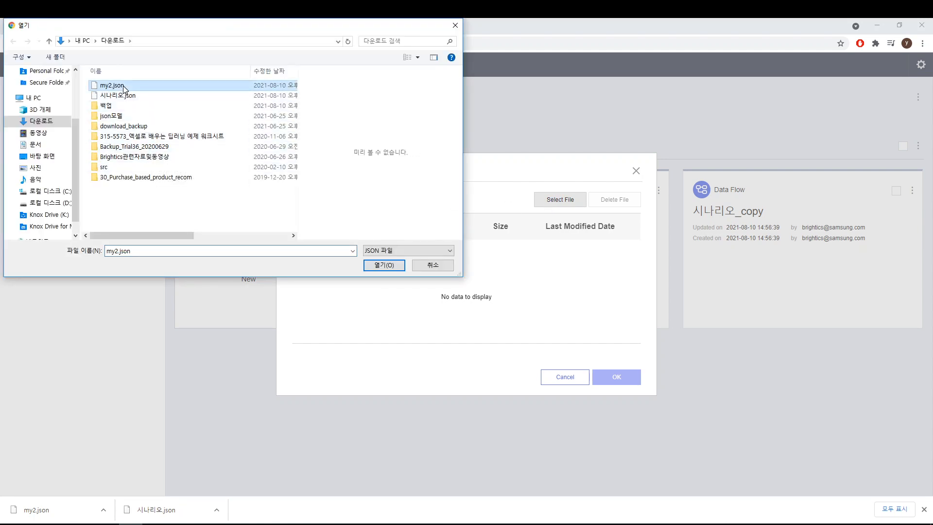
{"action": "left_click", "coordinate": [376, 266]}
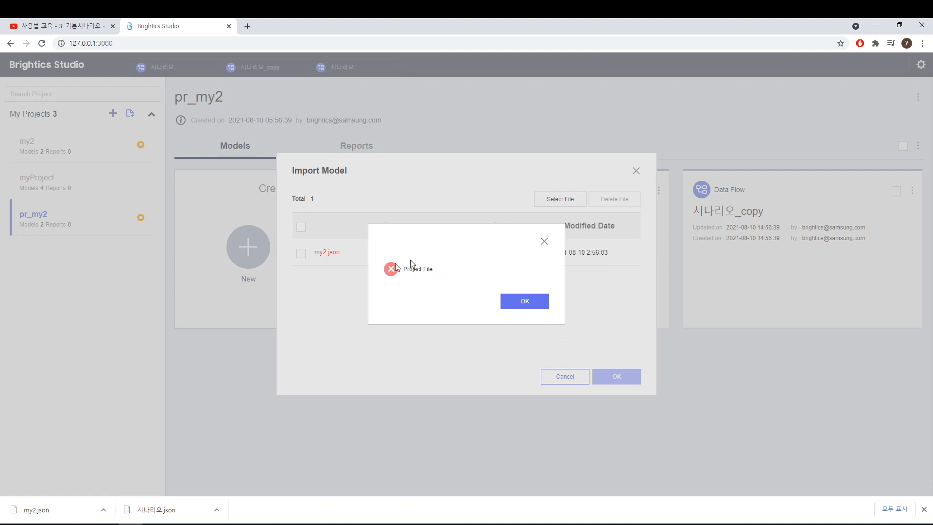
{"action": "left_click", "coordinate": [526, 302]}
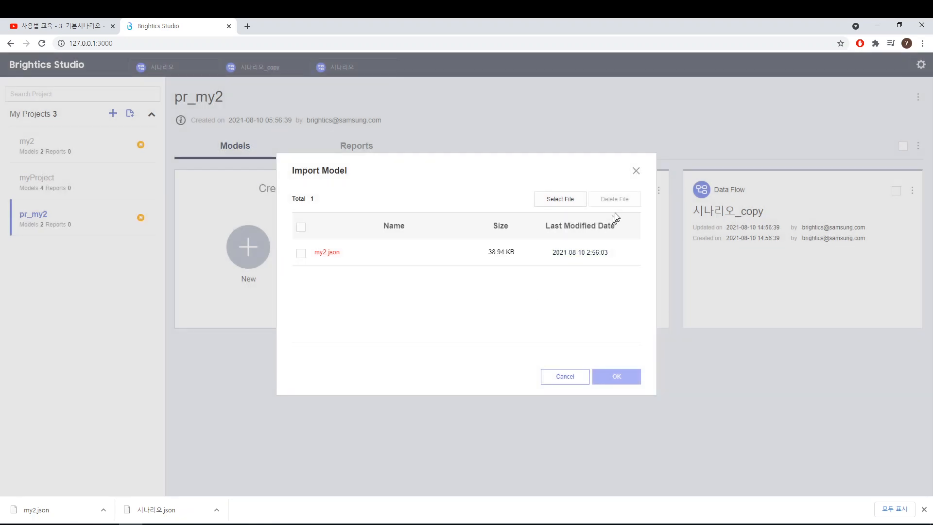
{"action": "left_click", "coordinate": [636, 172]}
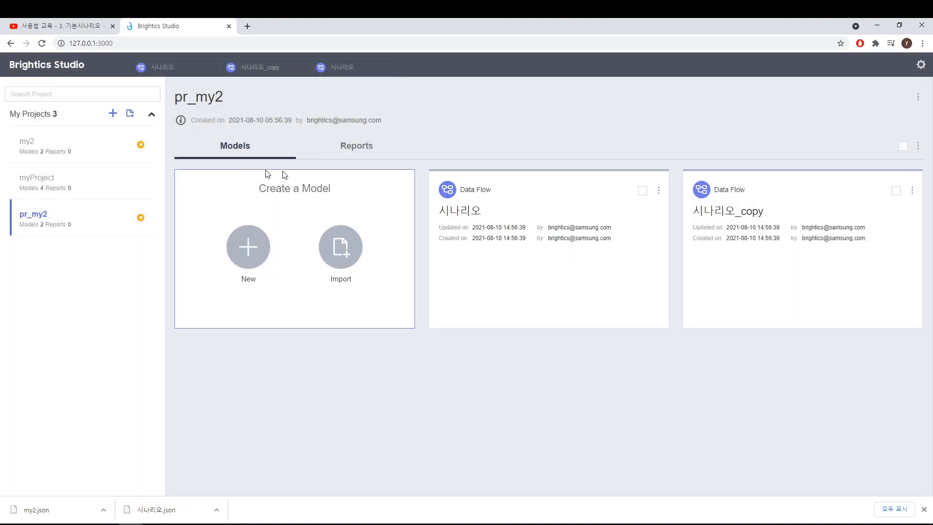